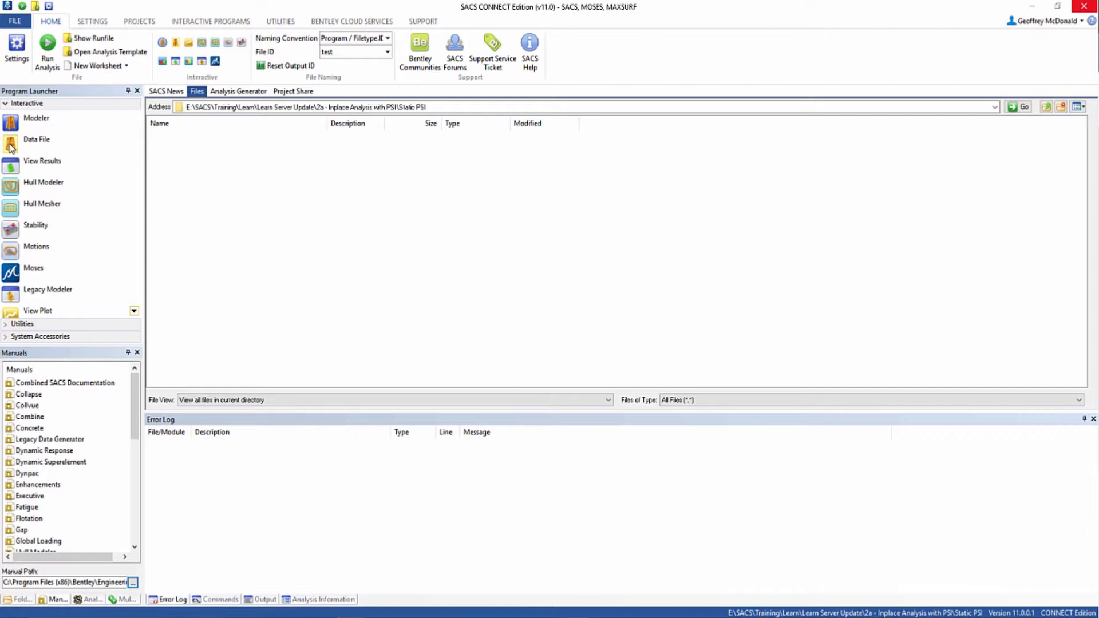
# Create a new data file of type Pile Soil Interaction Input File.
pyautogui.click(10, 145)
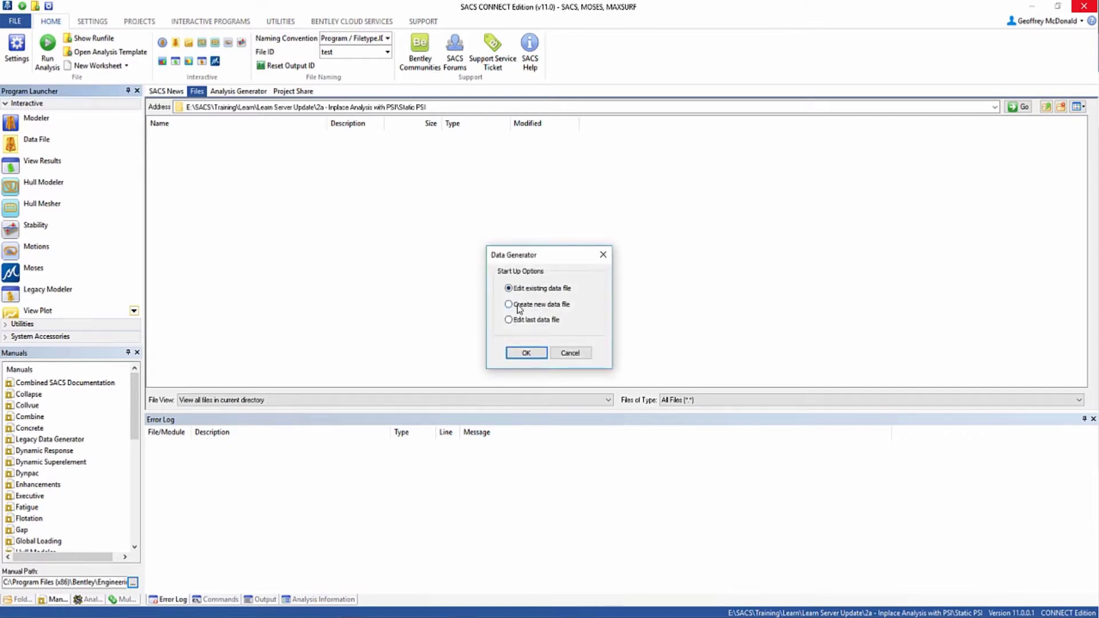
pyautogui.click(524, 354)
pyautogui.click(430, 255)
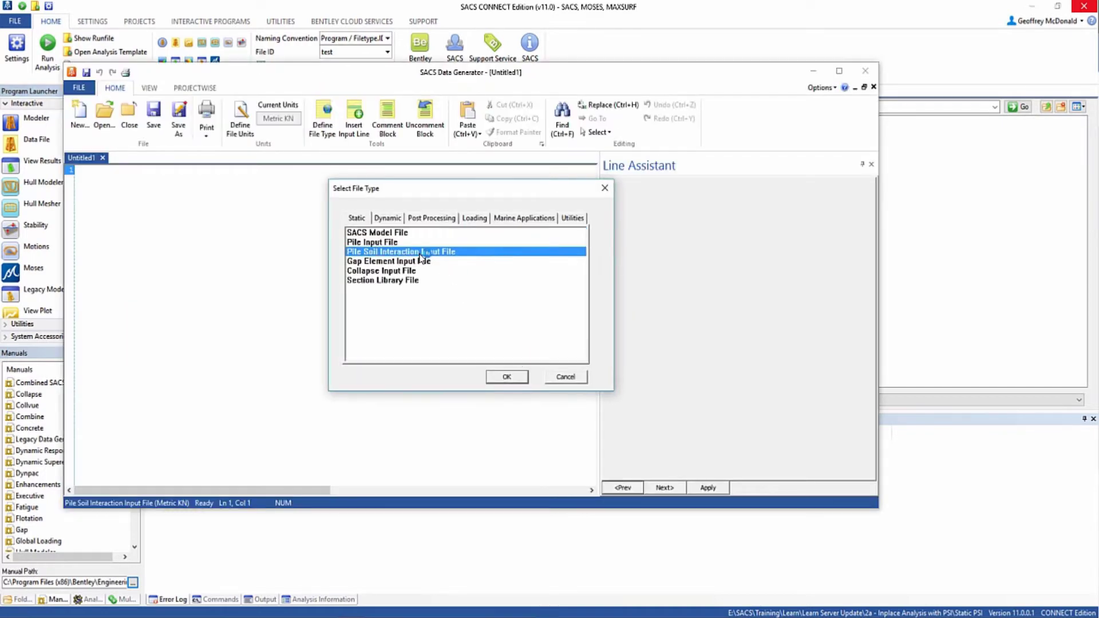
pyautogui.click(506, 378)
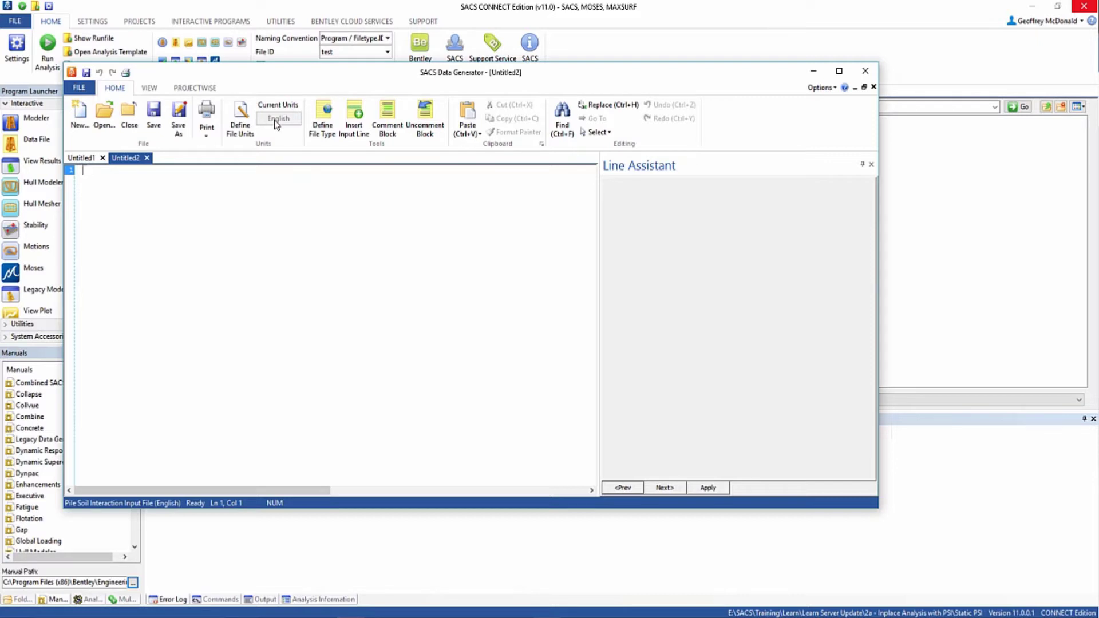
# Set the file units to Metric with forces in kilonewtons.
pyautogui.click(248, 127)
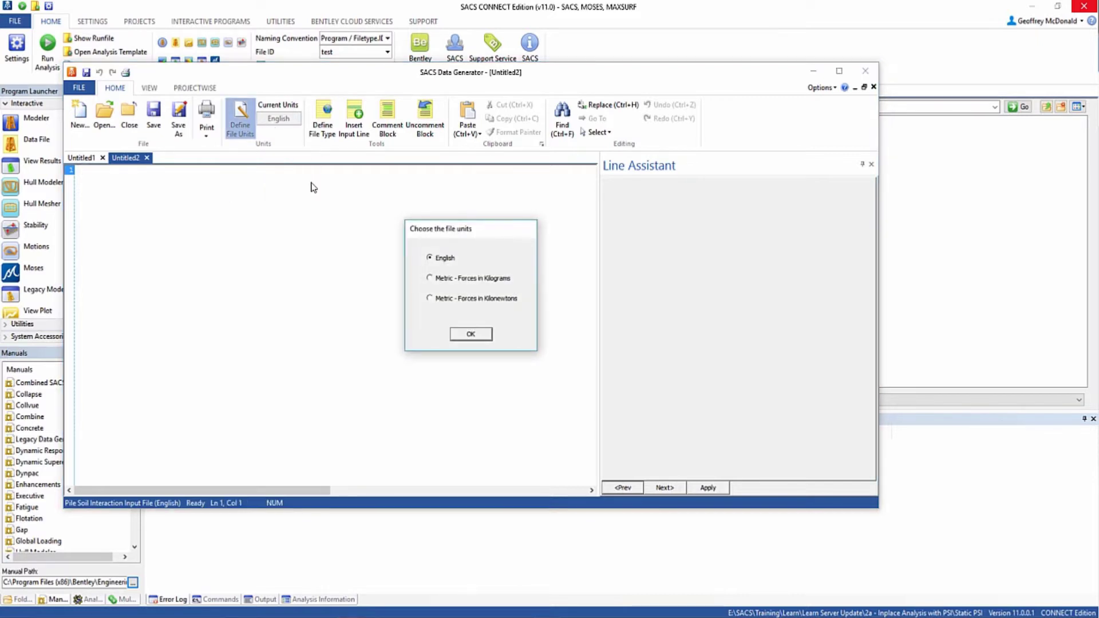
pyautogui.click(432, 303)
pyautogui.click(471, 335)
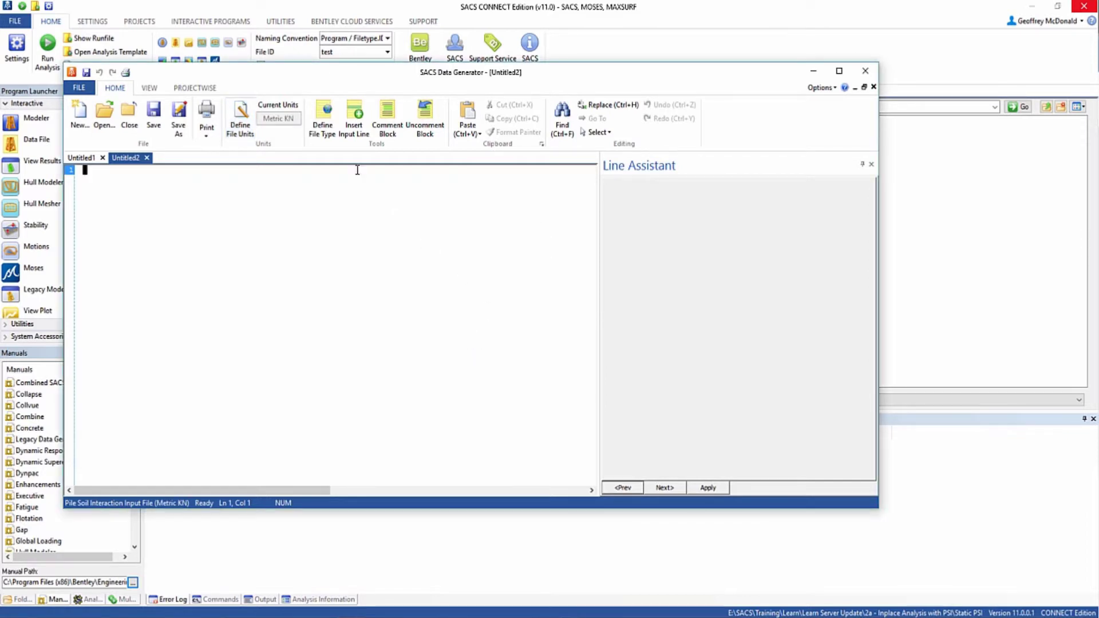
# Insert a PSIOPT line (+Z vertical, MN units, EX analysis) as the file's first line.
pyautogui.click(358, 114)
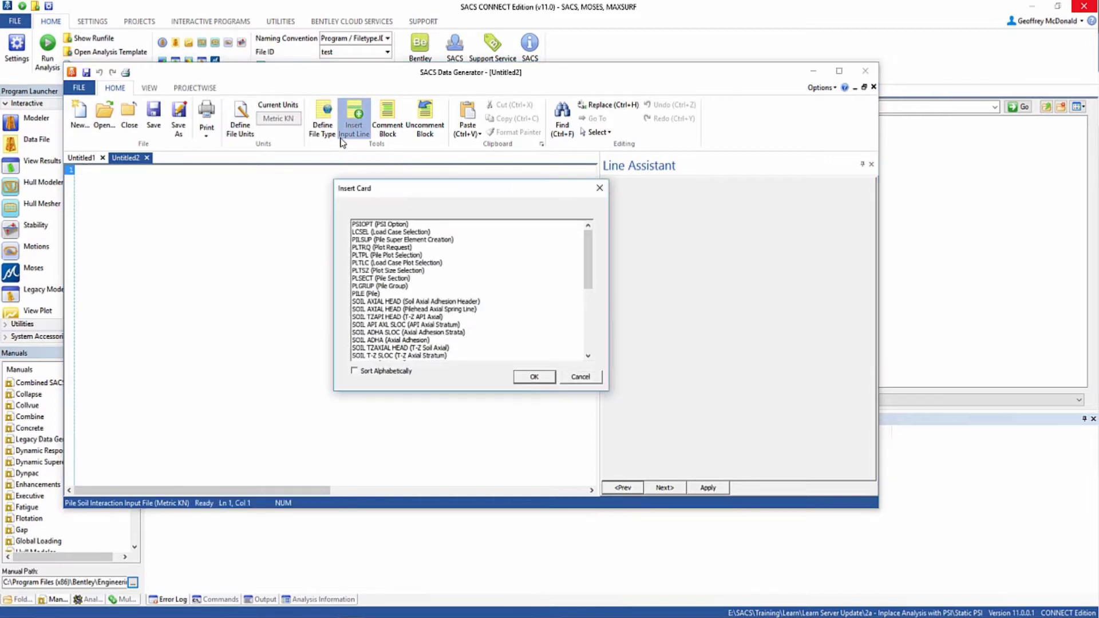
pyautogui.click(392, 225)
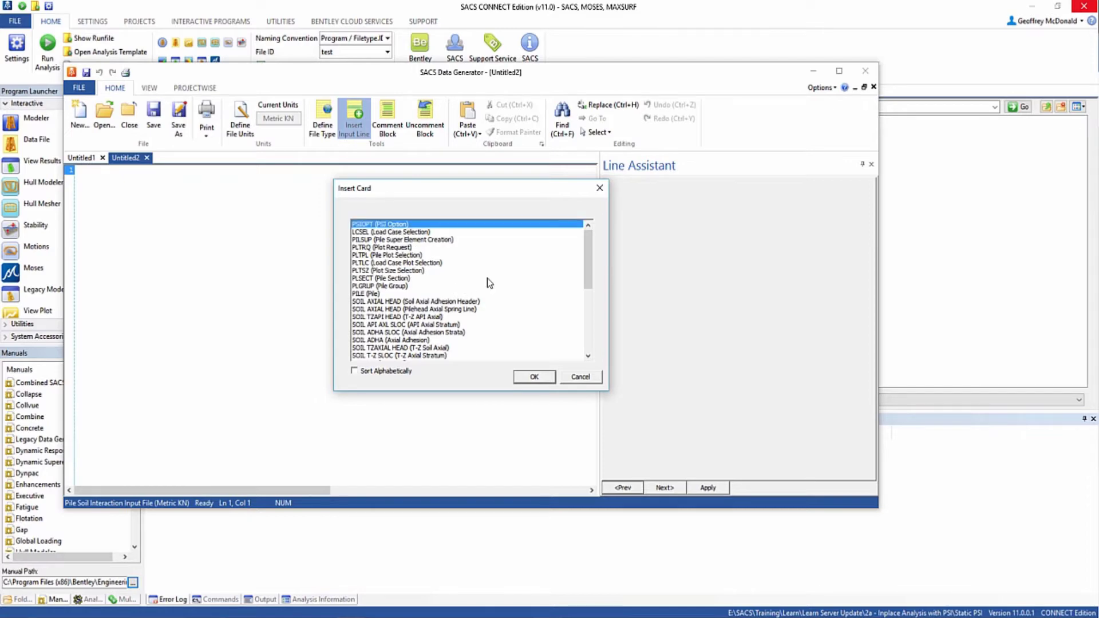
pyautogui.click(534, 376)
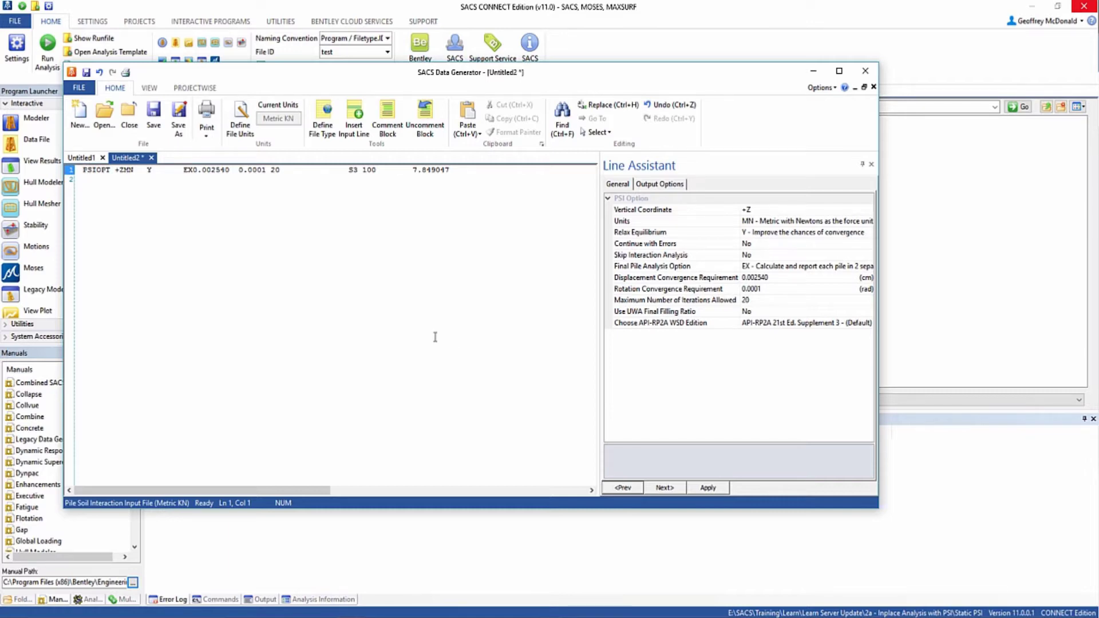
# Insert a PLTRQ plot request card on line 2.
pyautogui.click(105, 188)
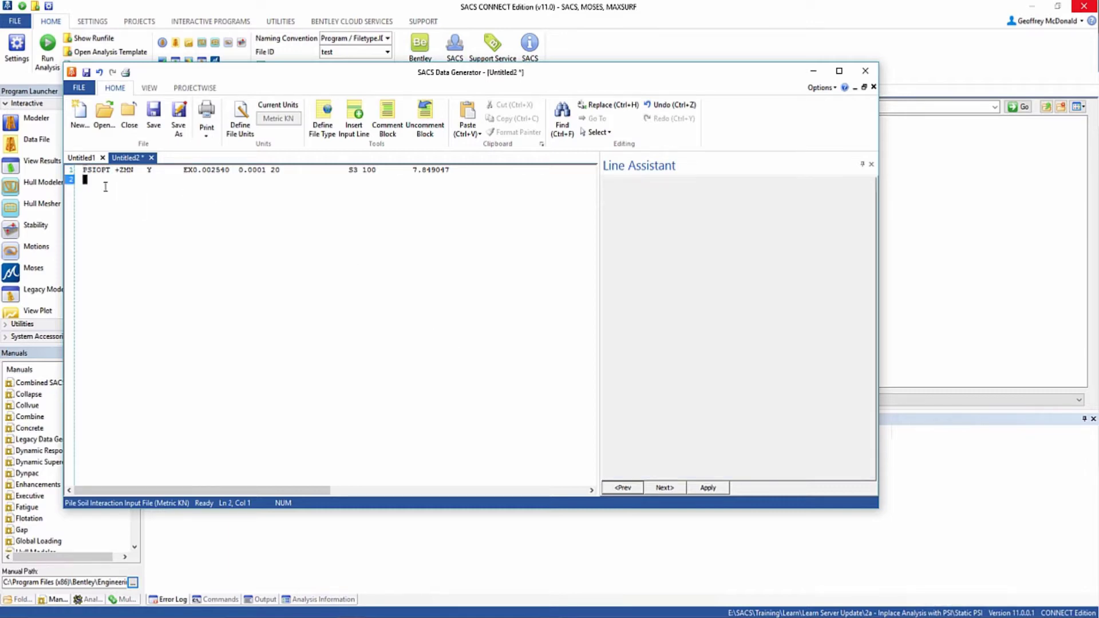
pyautogui.click(353, 126)
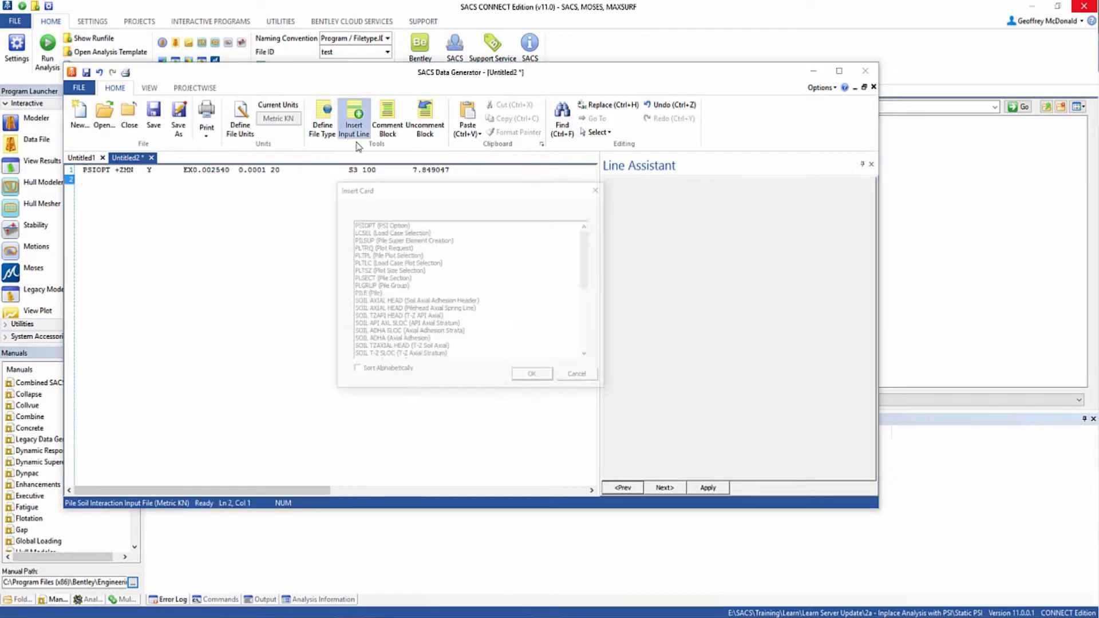
pyautogui.click(392, 250)
pyautogui.click(528, 378)
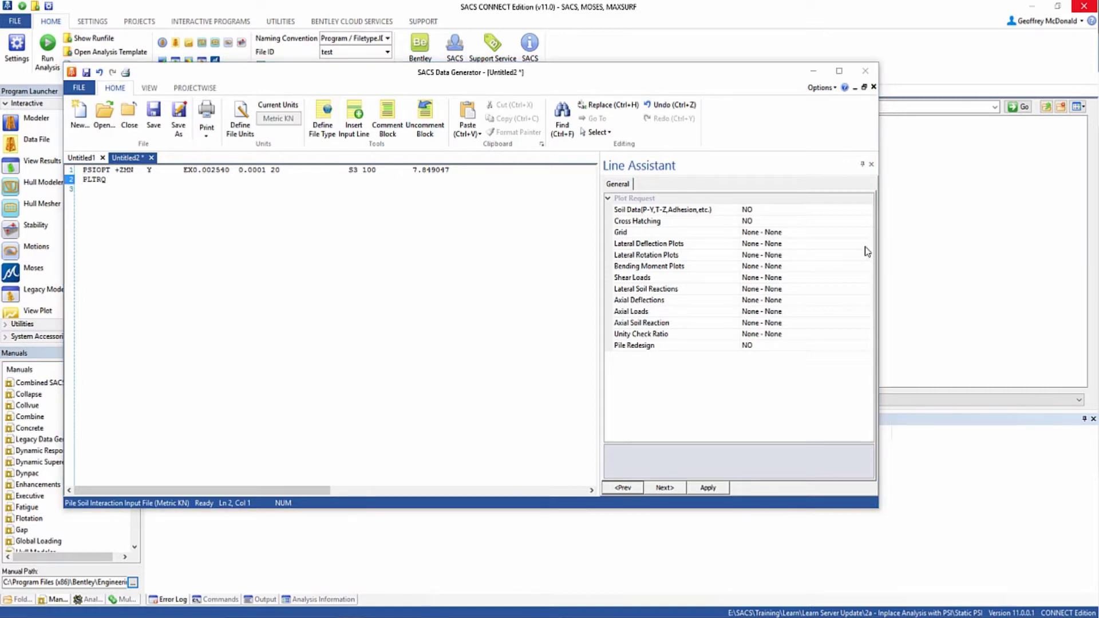
# Turn on soil data and cross hatching, and plot lateral deflections as enveloped vector sum.
pyautogui.click(815, 212)
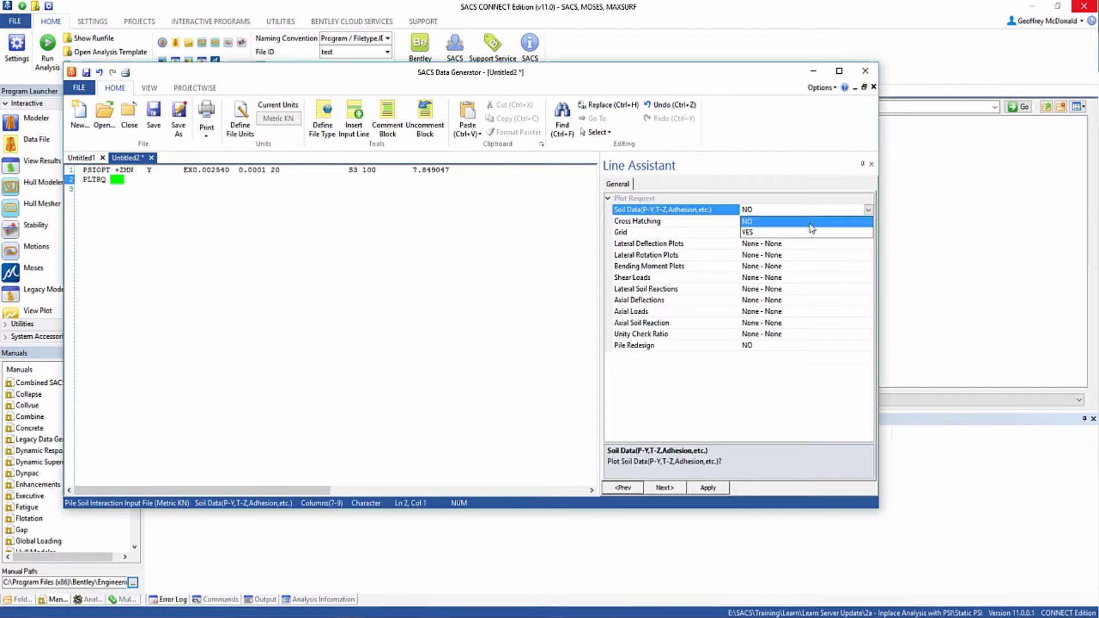
pyautogui.click(801, 232)
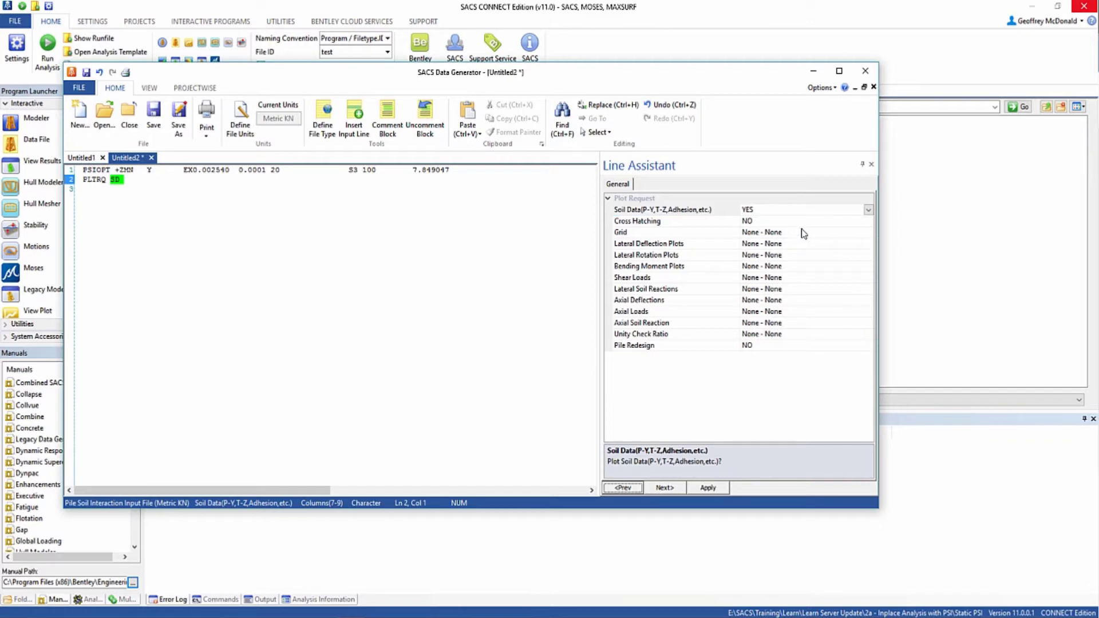
pyautogui.click(764, 221)
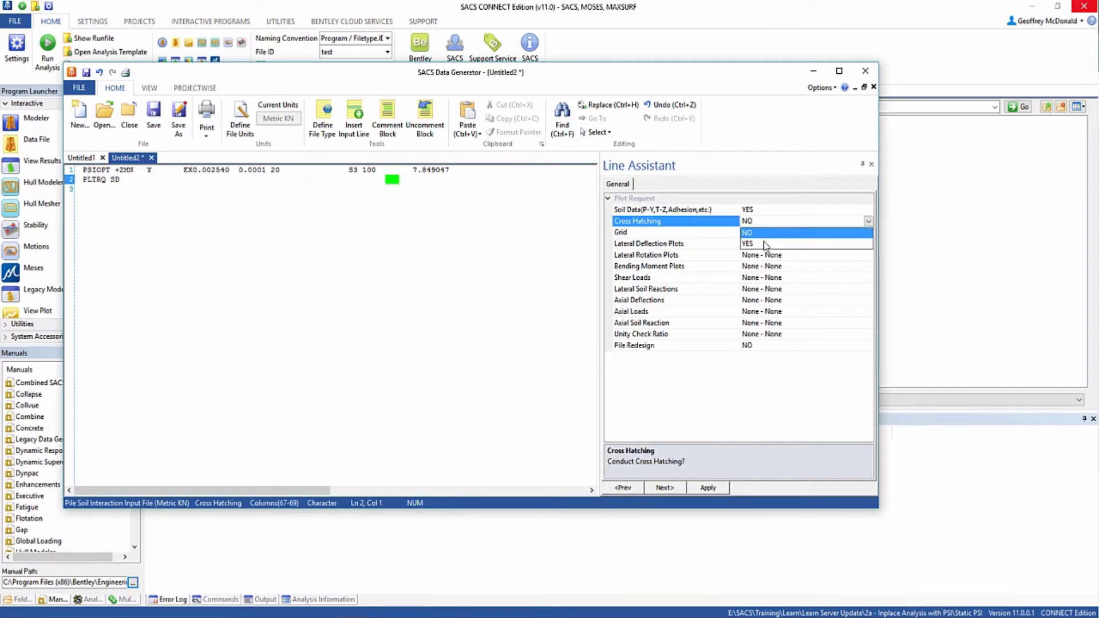
pyautogui.click(765, 244)
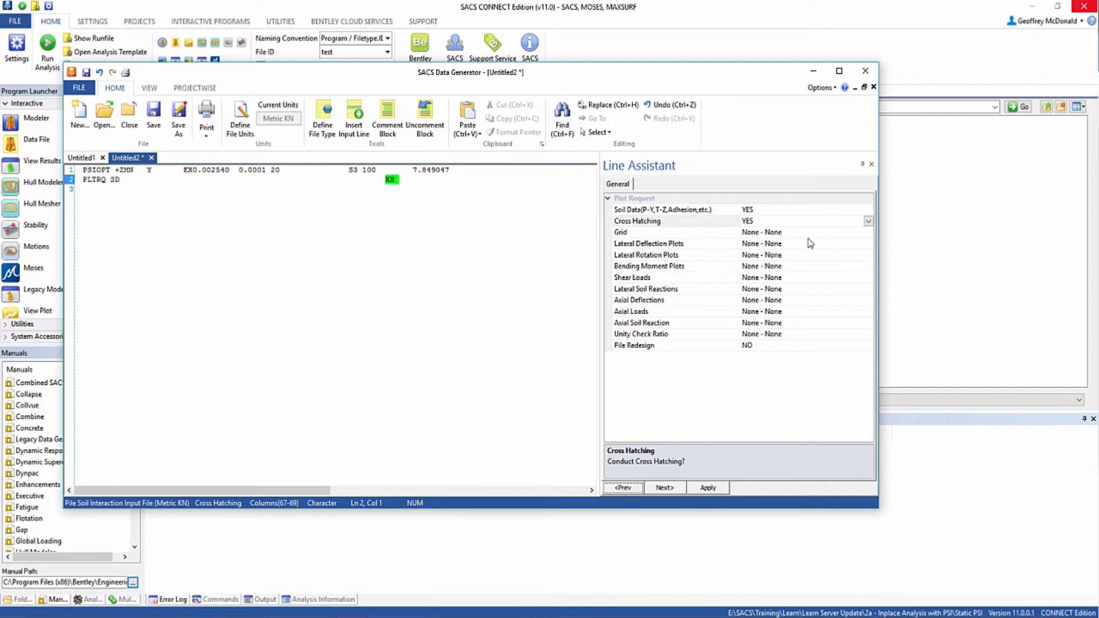
pyautogui.click(795, 245)
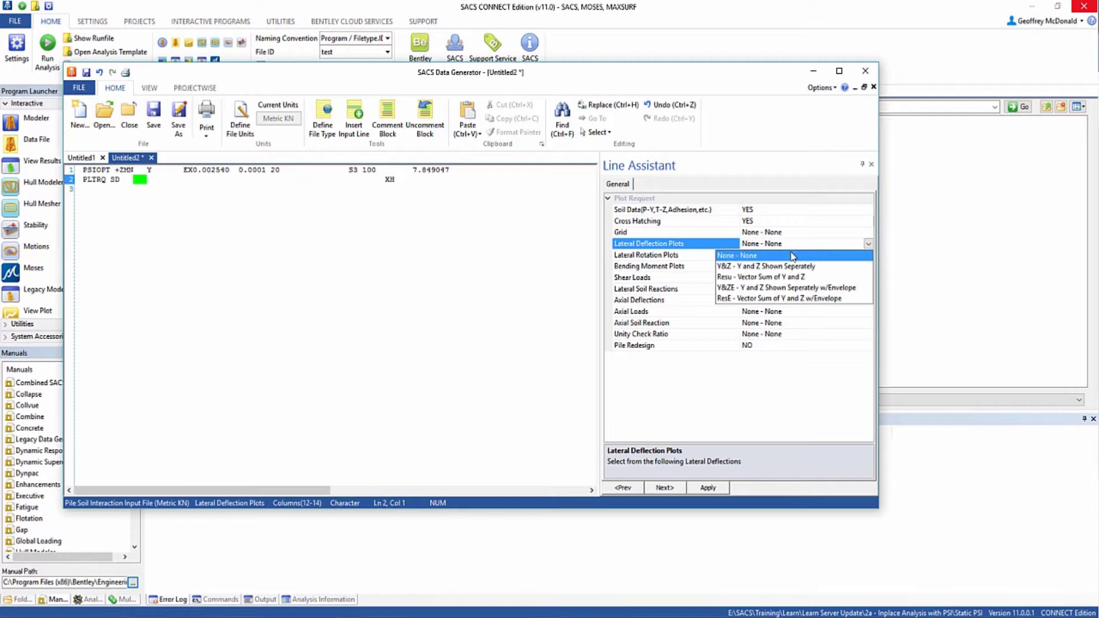
pyautogui.click(787, 301)
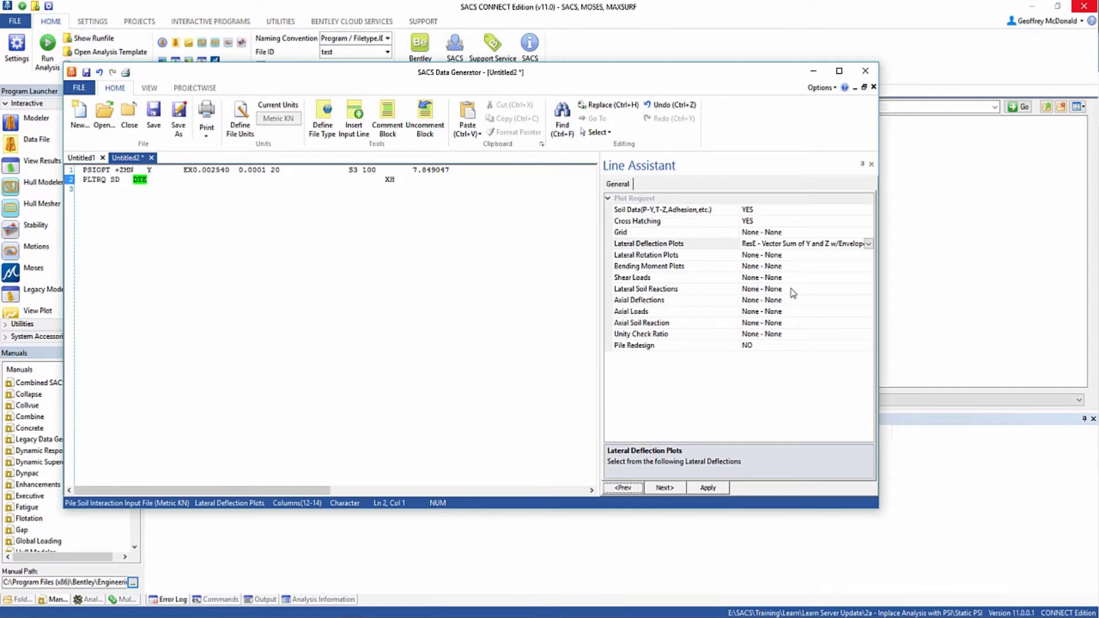
# Plot enveloped lateral soil reactions, axial loads (AL) and axial soil reactions (AS), and apply.
pyautogui.click(792, 291)
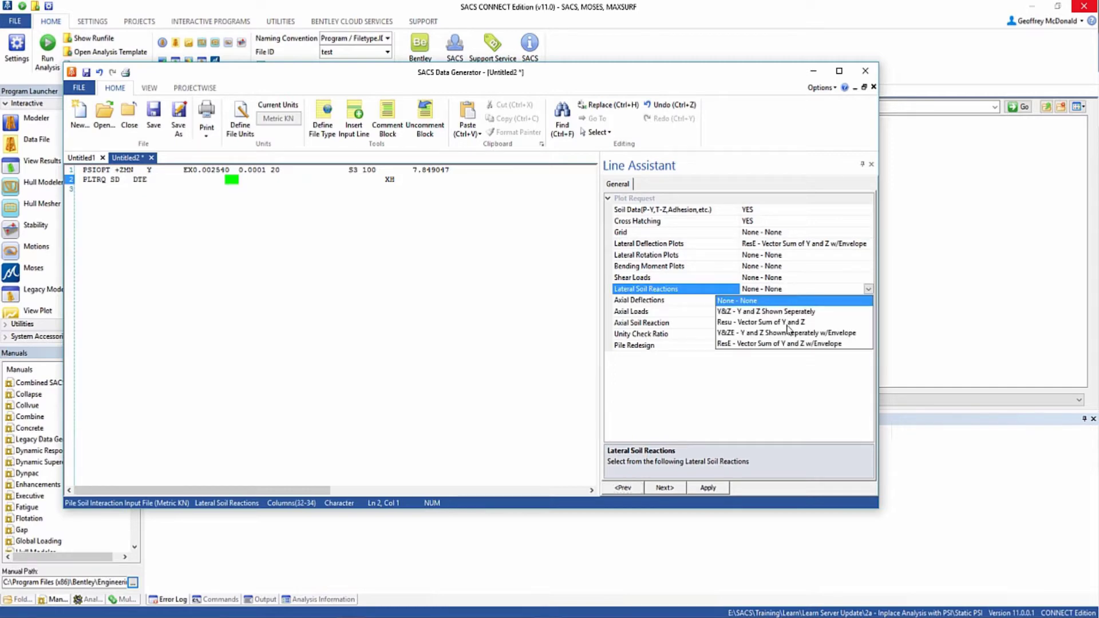
pyautogui.click(791, 344)
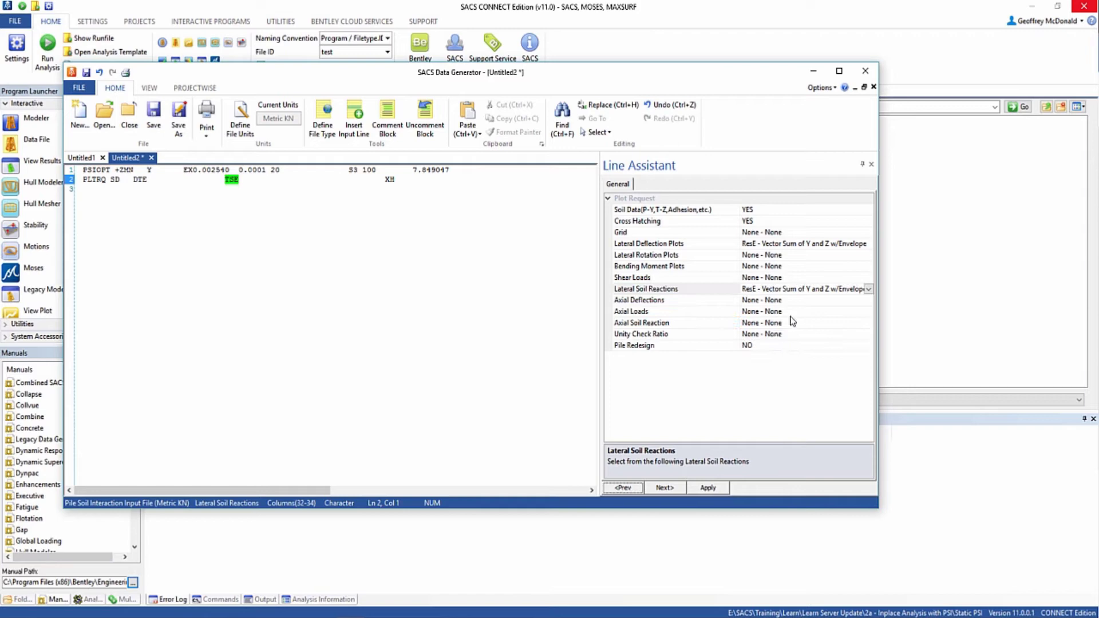
pyautogui.click(794, 313)
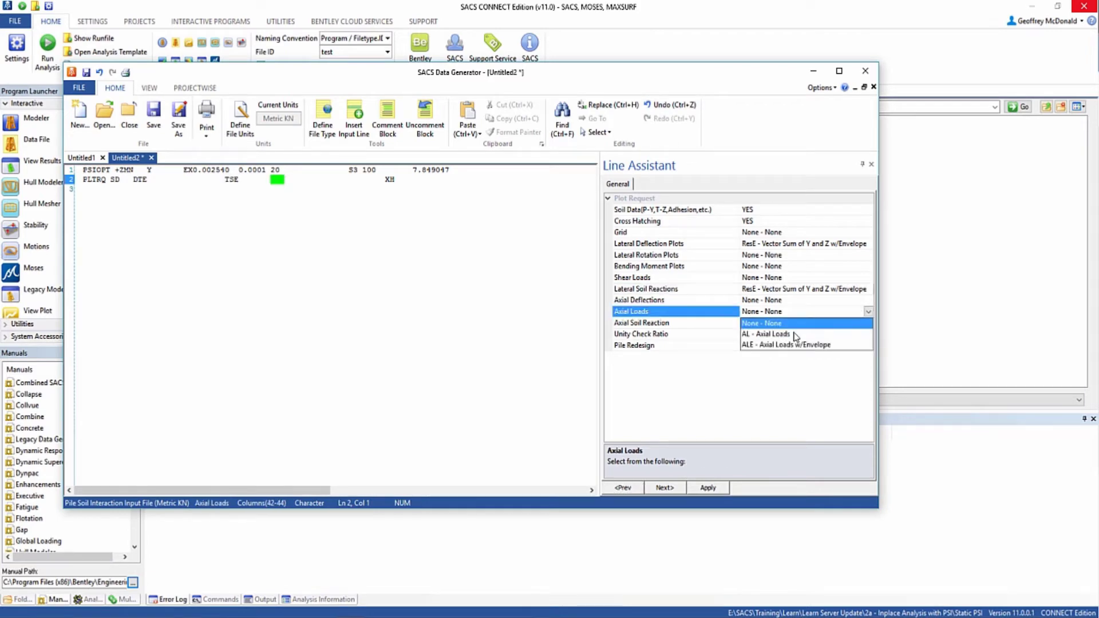
pyautogui.click(793, 335)
pyautogui.click(798, 324)
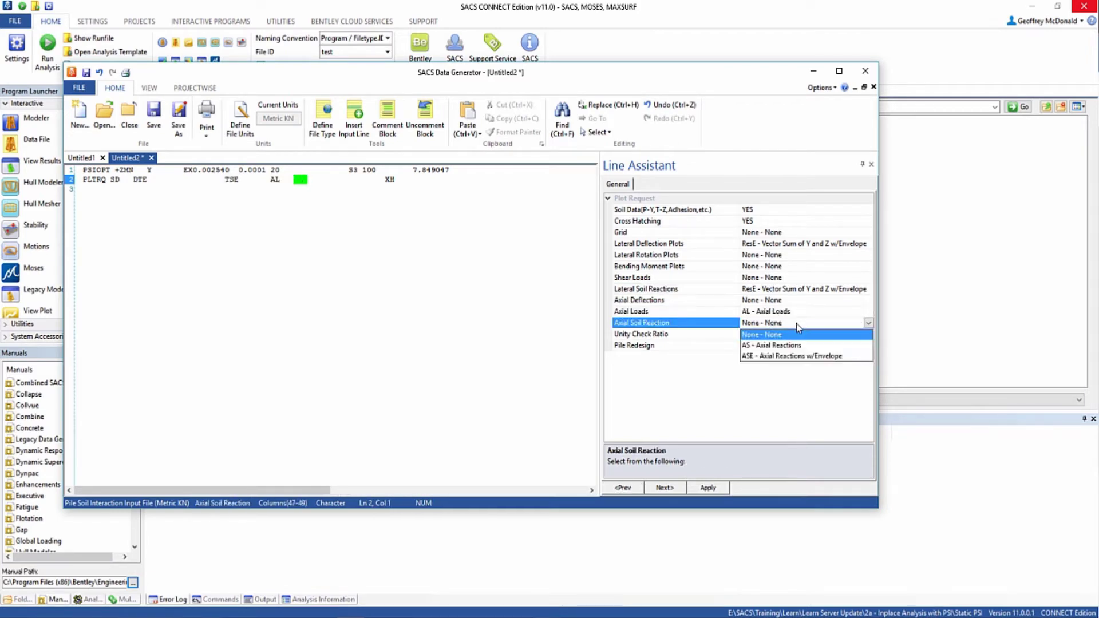
pyautogui.click(796, 345)
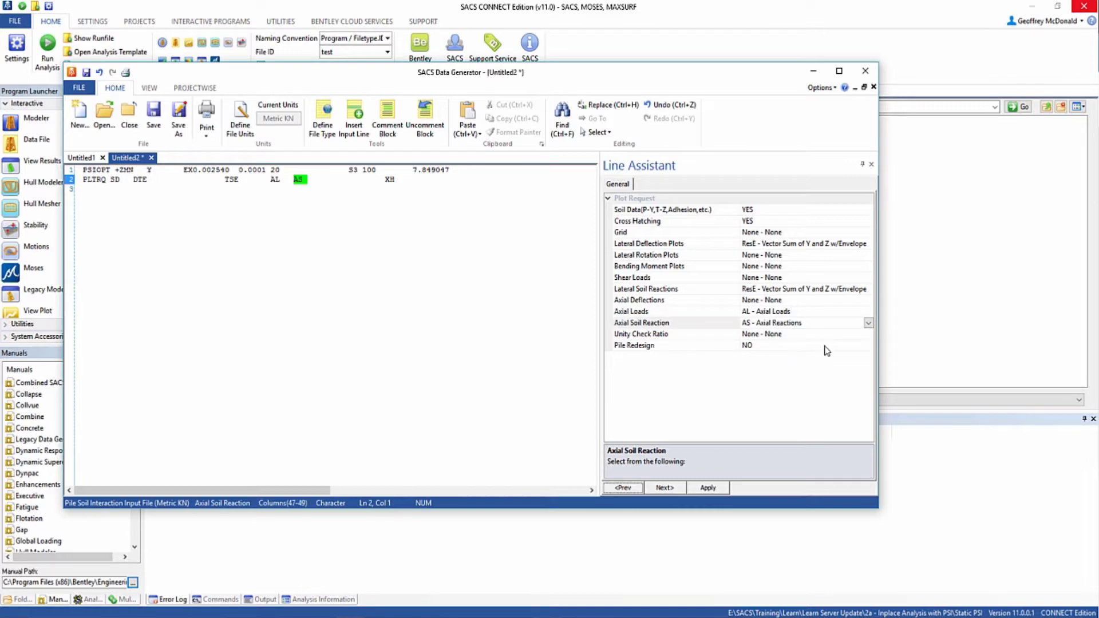
pyautogui.click(718, 488)
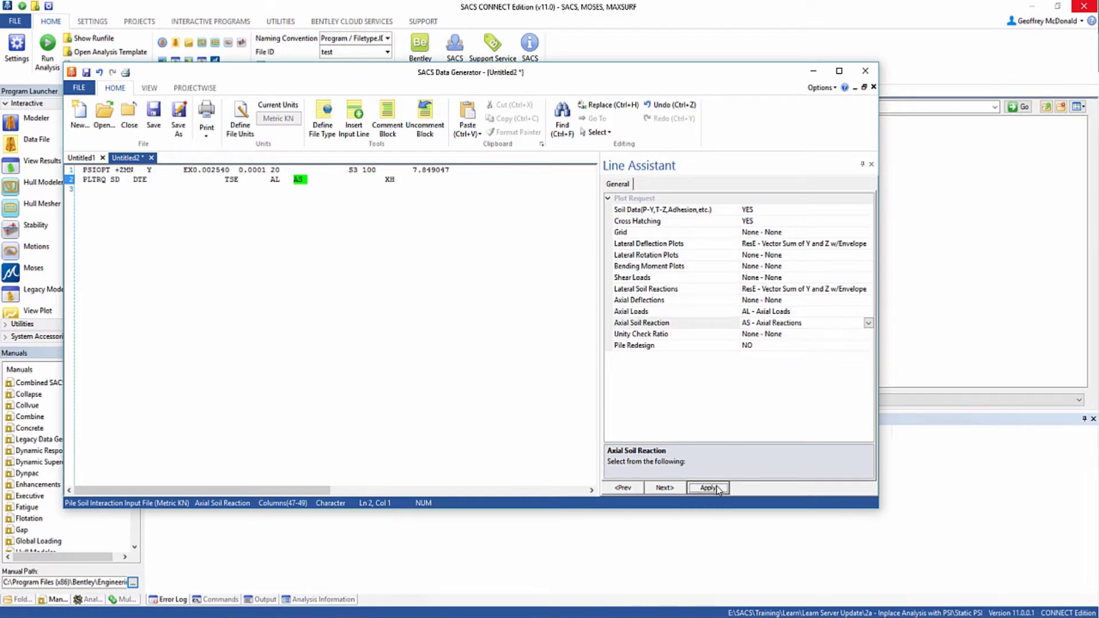
pyautogui.click(405, 189)
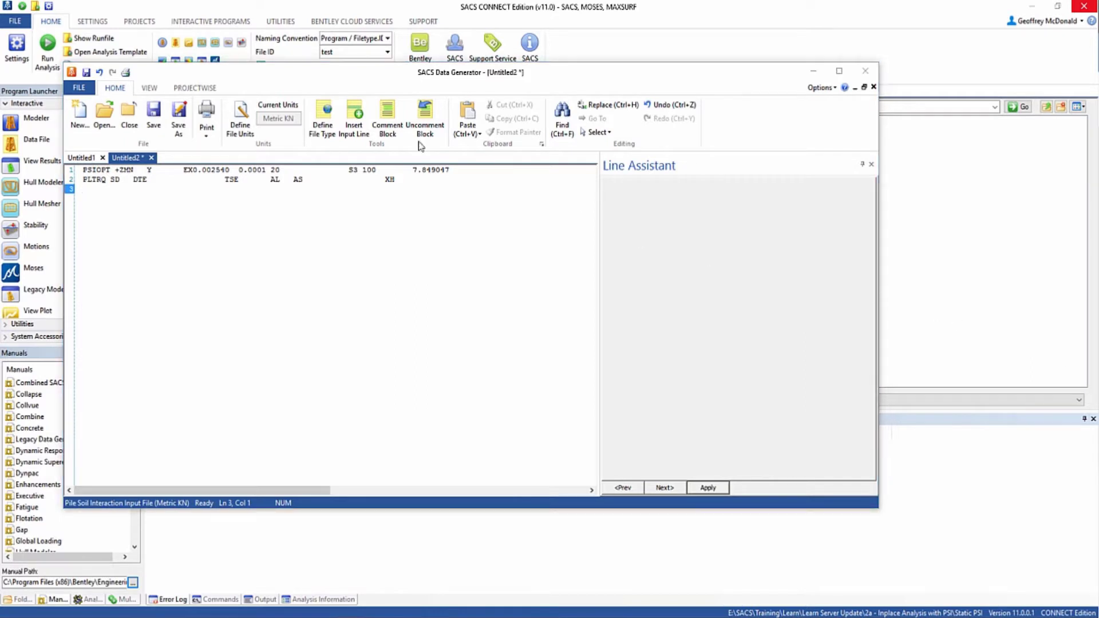
# Insert a PLGRUP pile group line on line 3 along with its header line.
pyautogui.click(353, 123)
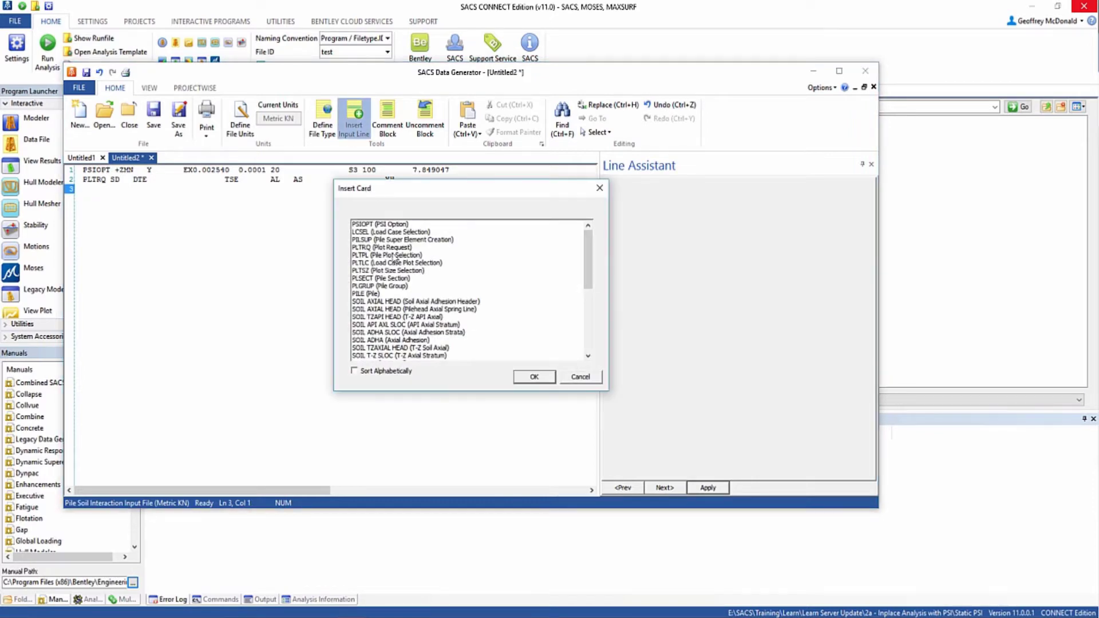
pyautogui.click(382, 288)
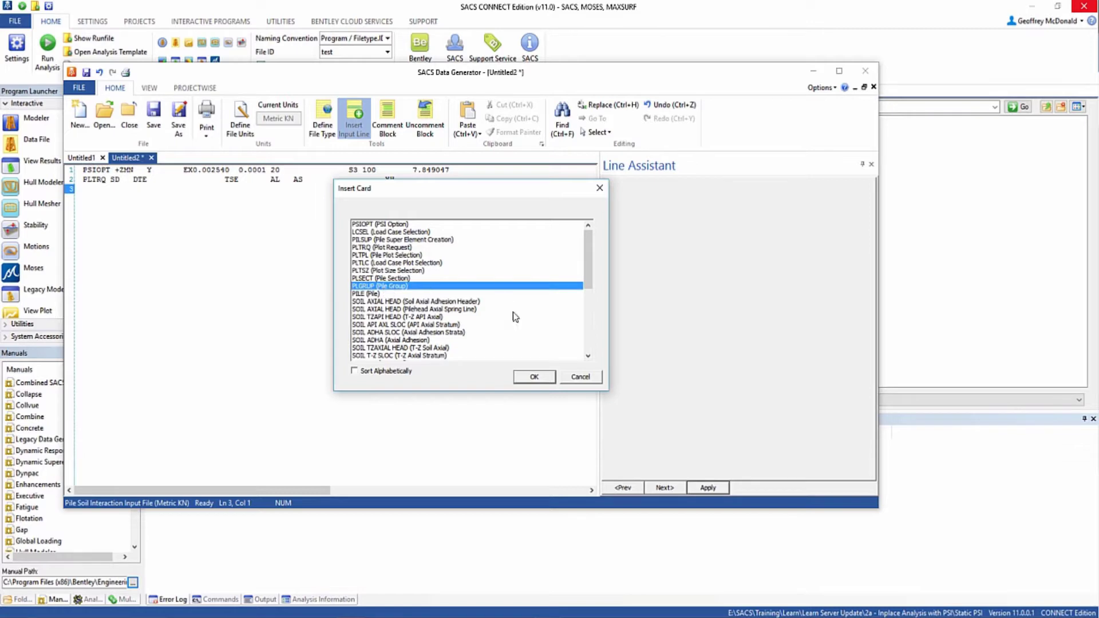
pyautogui.click(533, 379)
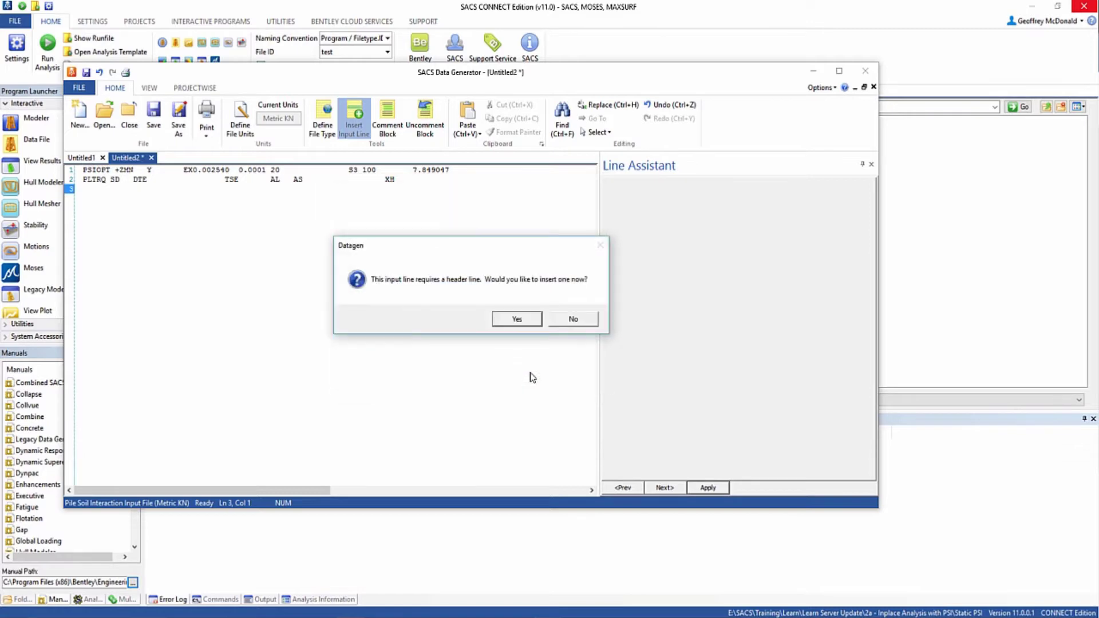
pyautogui.click(509, 322)
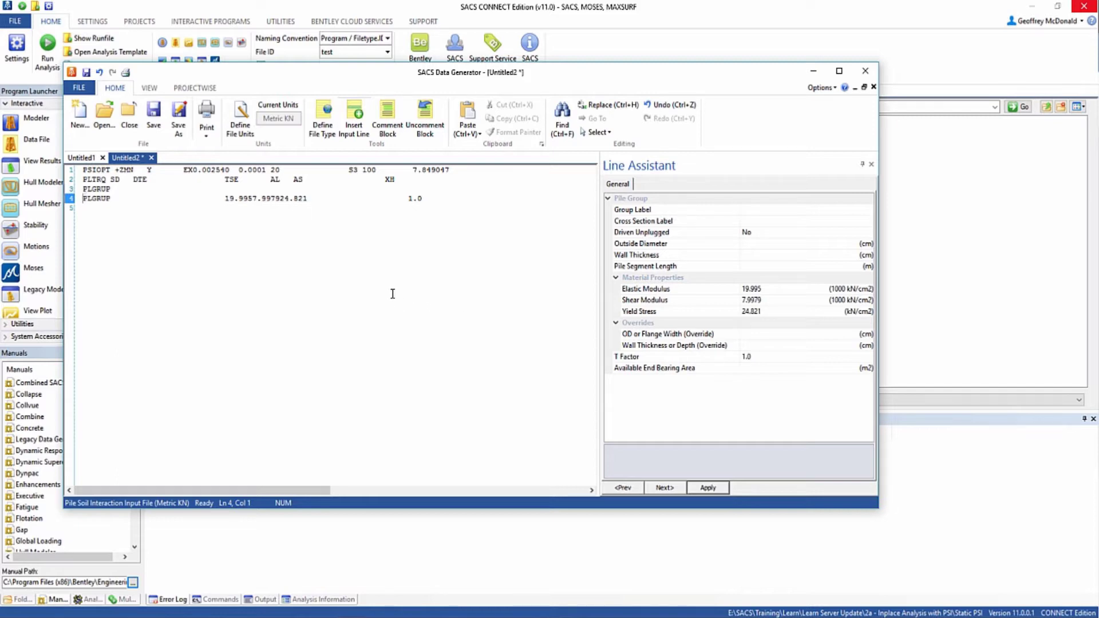
# Label the pile group PL1 and give it an outside diameter of 106.68 cm.
pyautogui.click(123, 199)
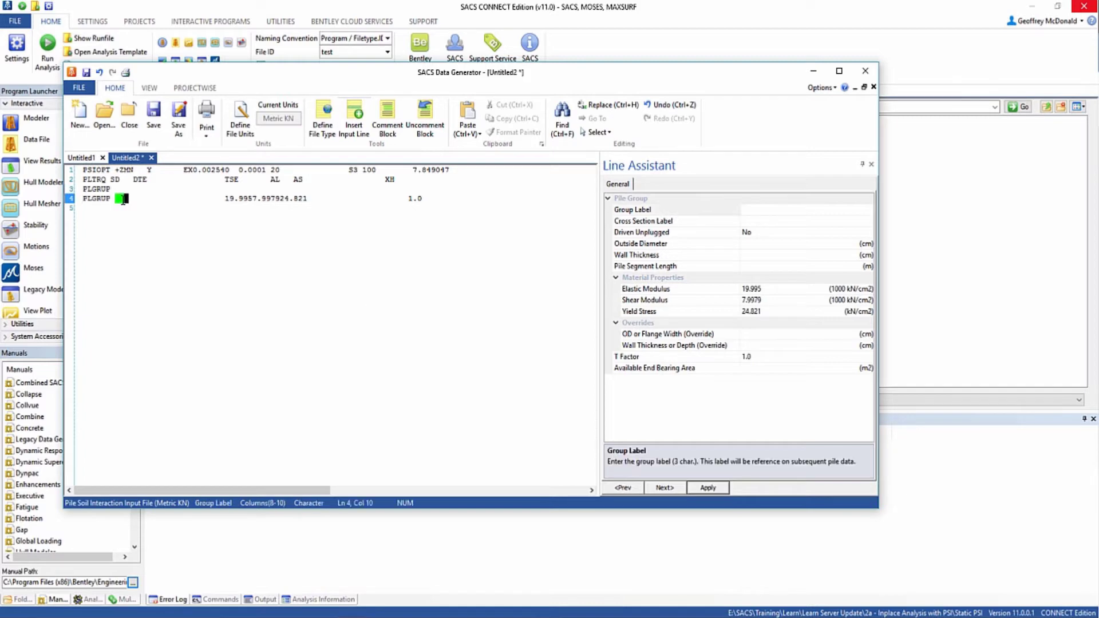
pyautogui.press('Left')
pyautogui.press('Left')
pyautogui.write('PL1')
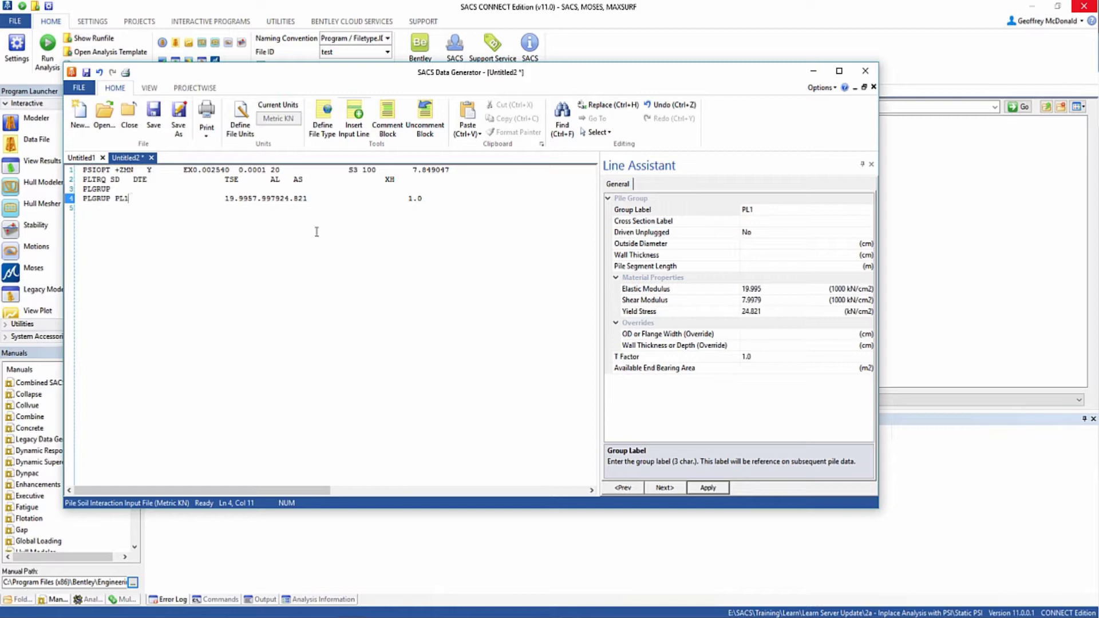
pyautogui.click(776, 246)
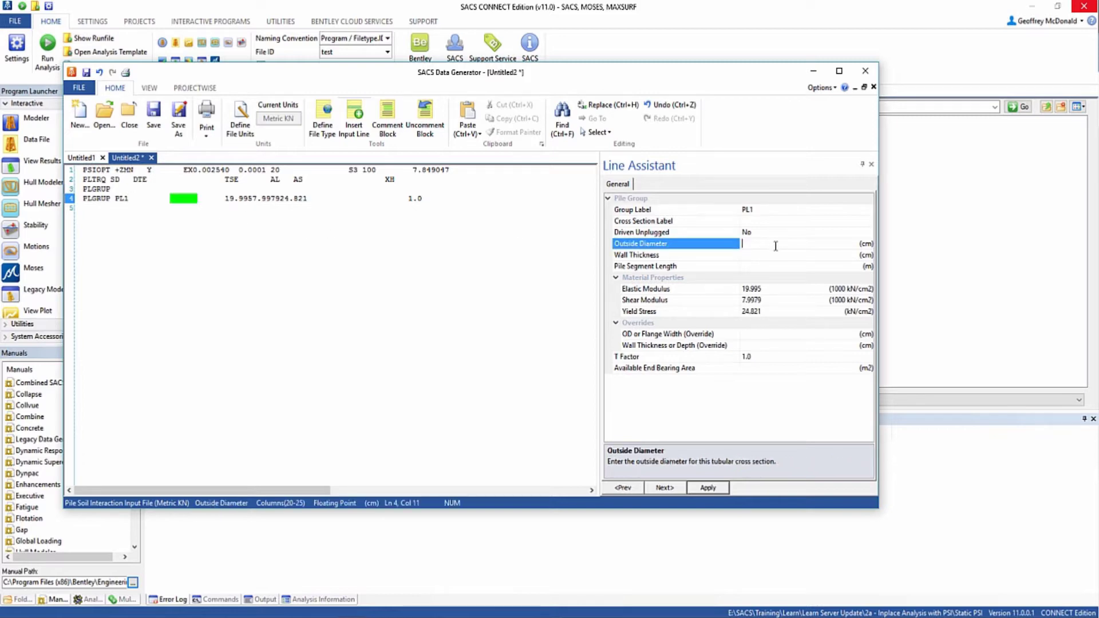
pyautogui.write('160')
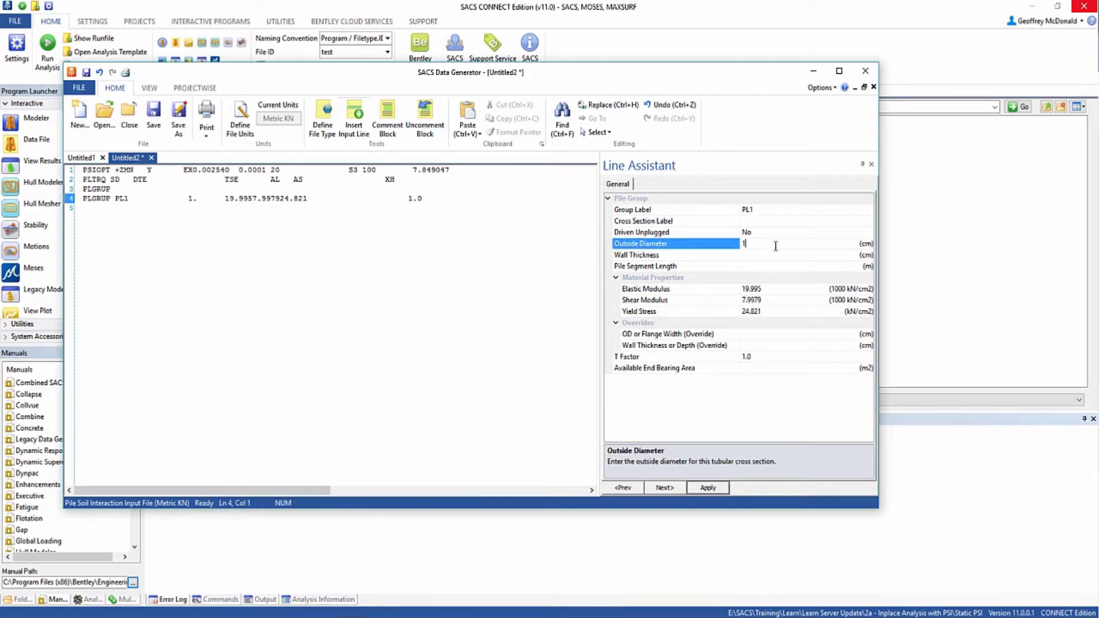
pyautogui.press('BackSpace')
pyautogui.press('BackSpace')
pyautogui.write('06.68')
# Set PL1 wall thickness to 2.5 cm and segment length to 10 m, and apply.
pyautogui.click(779, 257)
pyautogui.write('2.5')
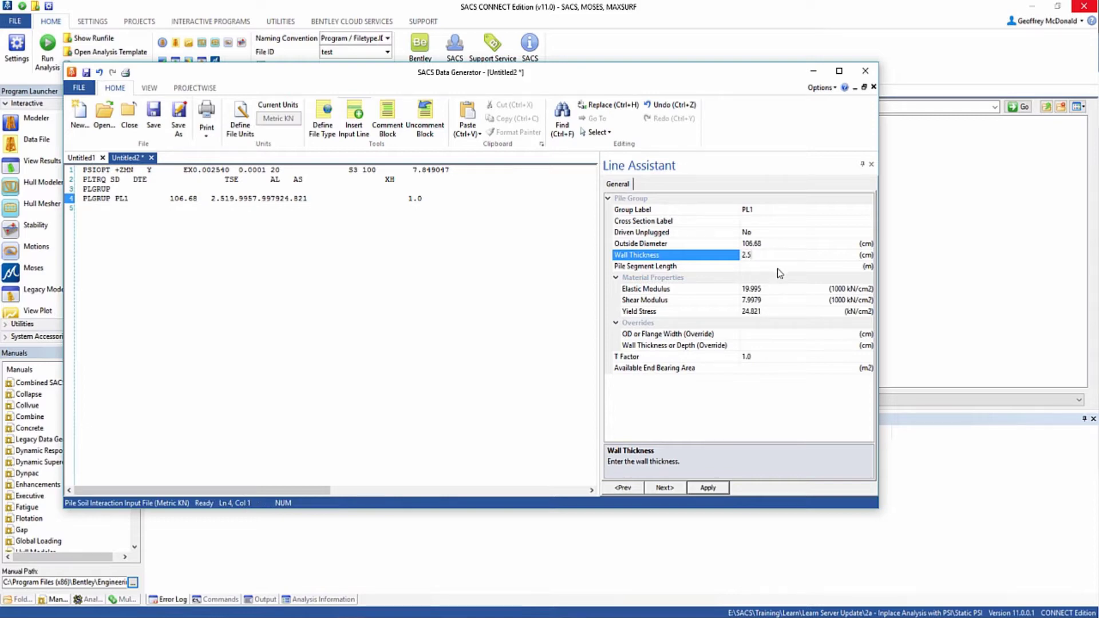
pyautogui.click(778, 268)
pyautogui.write('10.')
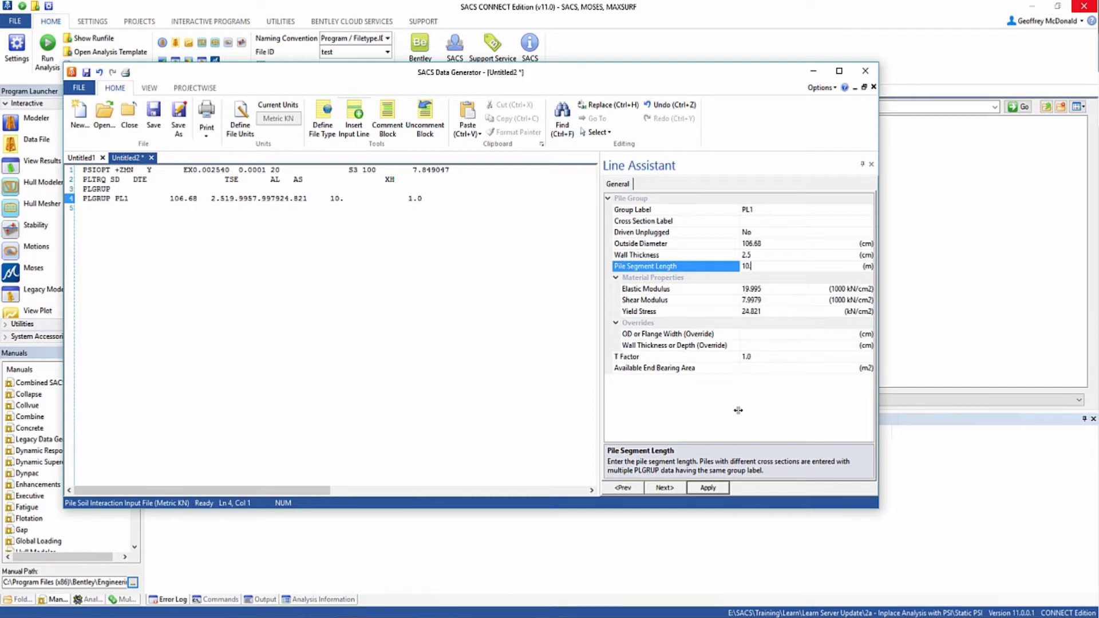
pyautogui.click(707, 488)
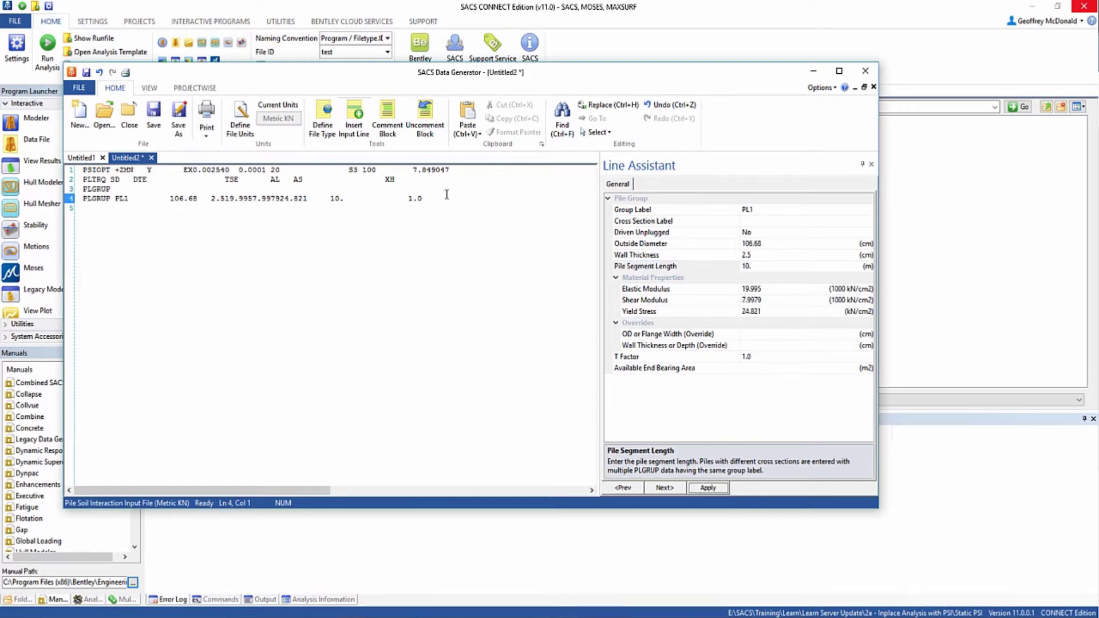
pyautogui.click(432, 207)
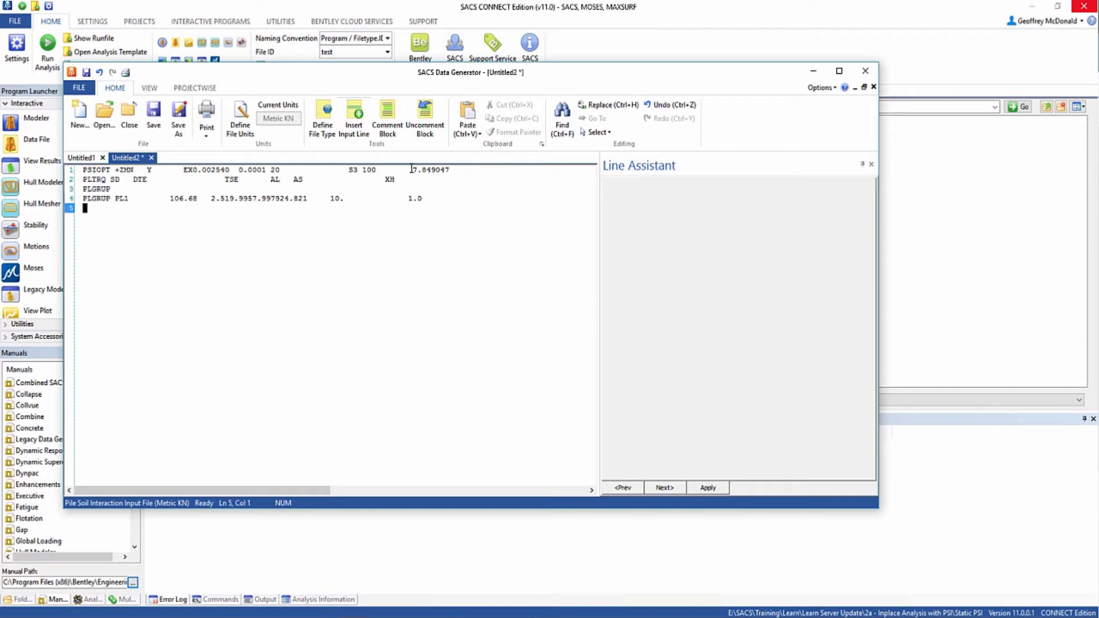
# Insert another PLGRUP line and label it PL1.
pyautogui.click(361, 125)
pyautogui.click(377, 286)
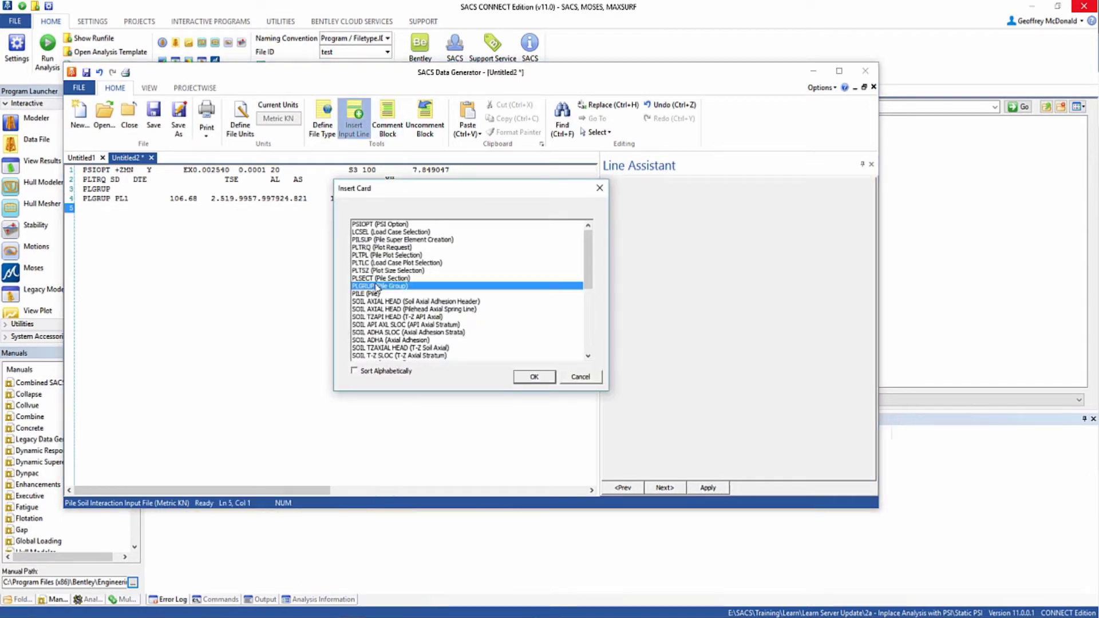
pyautogui.click(534, 377)
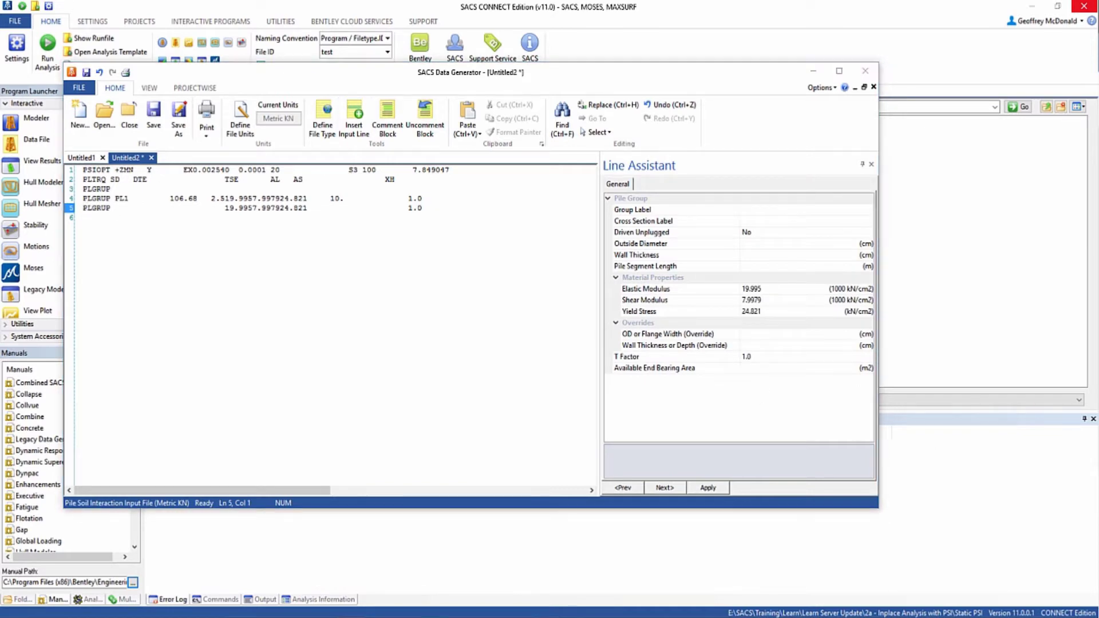
pyautogui.click(120, 211)
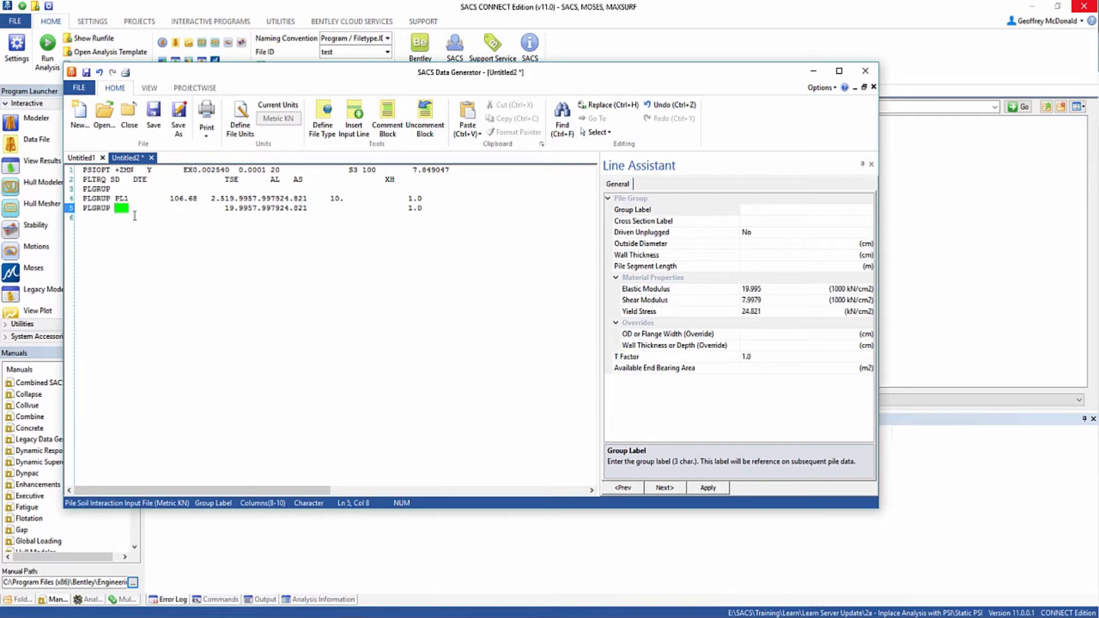
pyautogui.write('PL1')
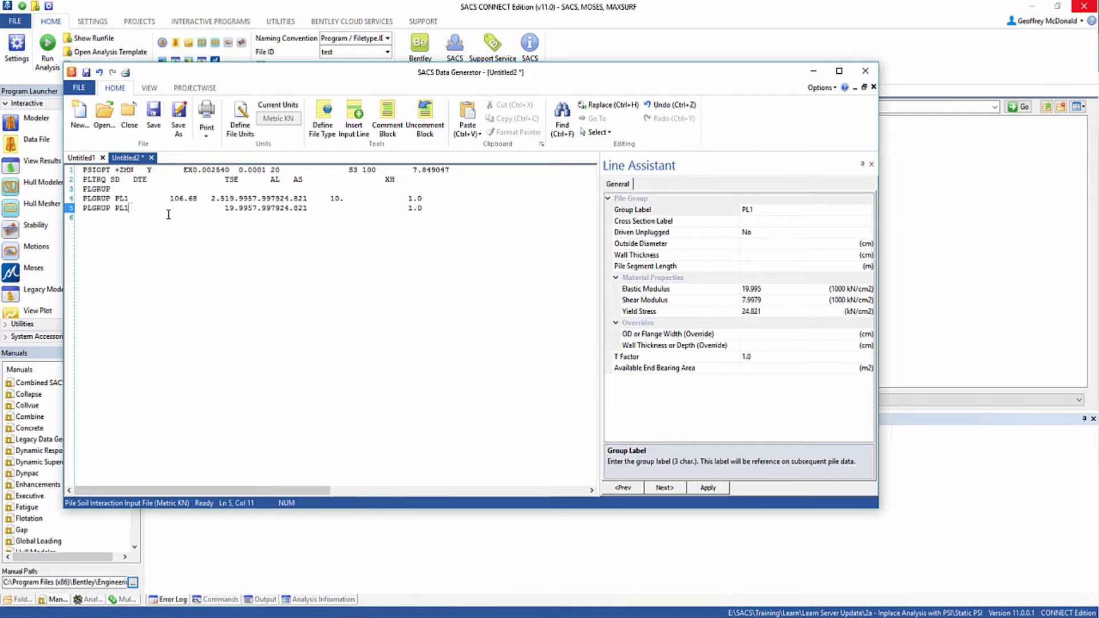
# Set this PL1 segment to 106.68 cm diameter, 1.5 cm wall and 30 m length.
pyautogui.click(773, 247)
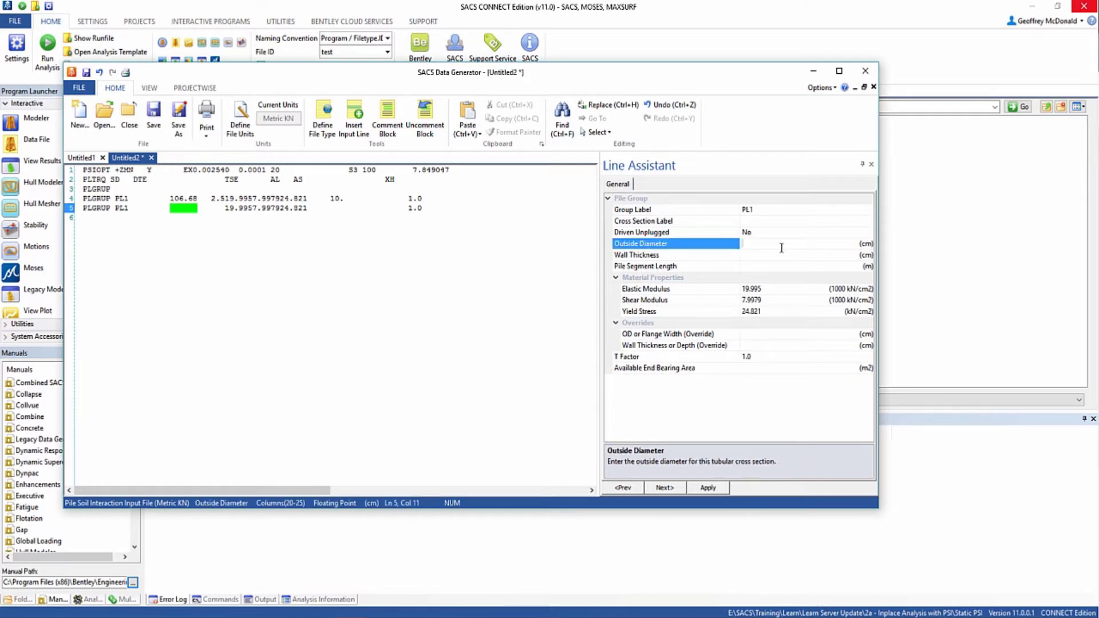
pyautogui.write('106.68')
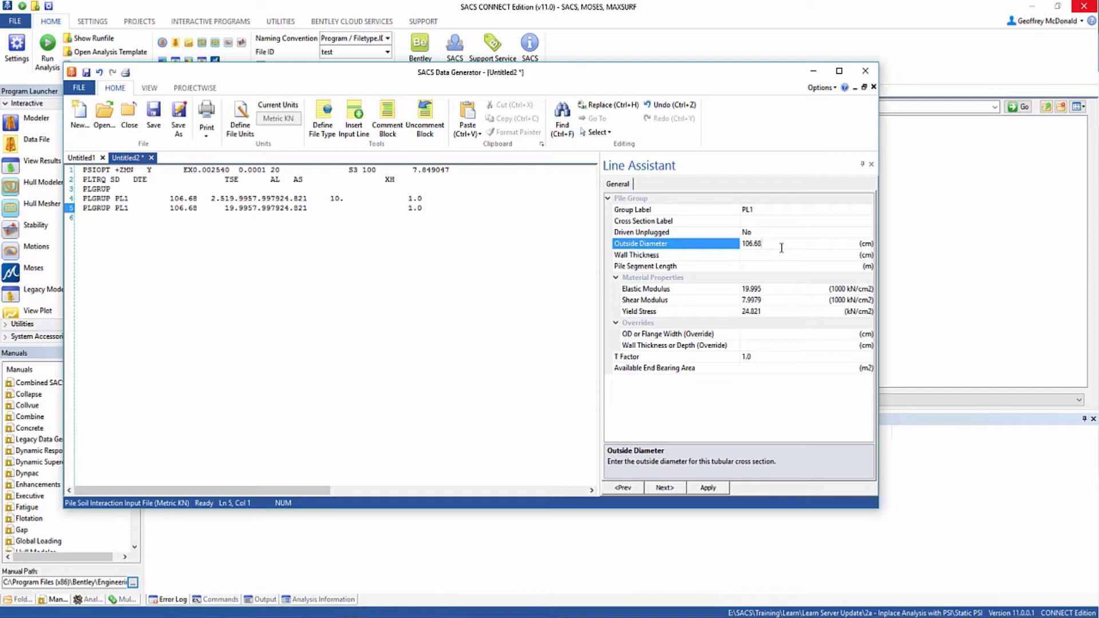
pyautogui.press('Tab')
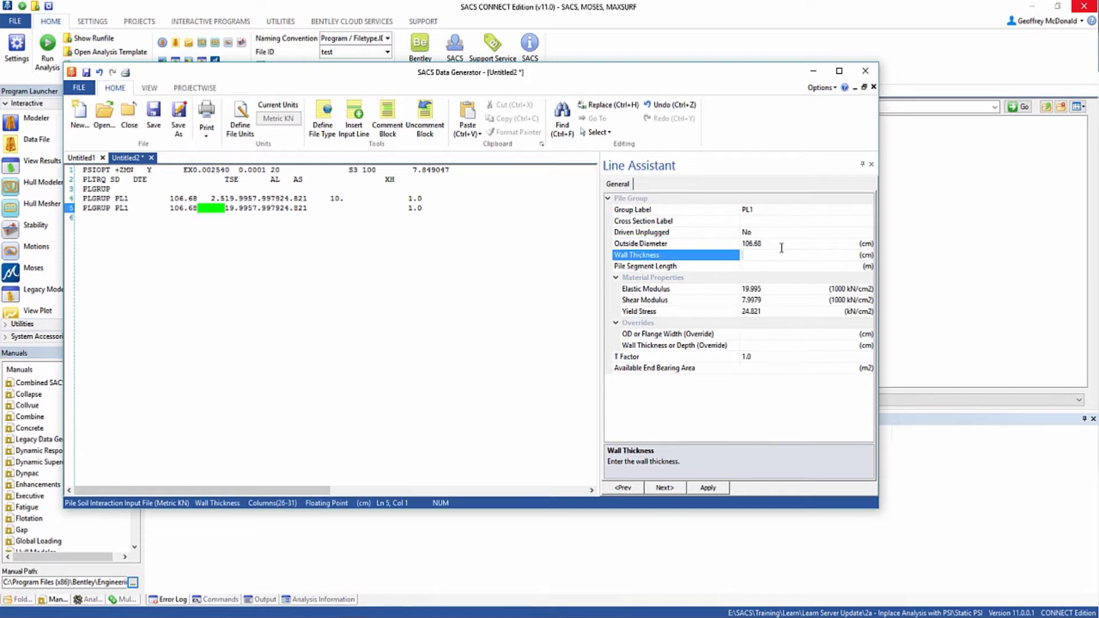
pyautogui.write('1.5')
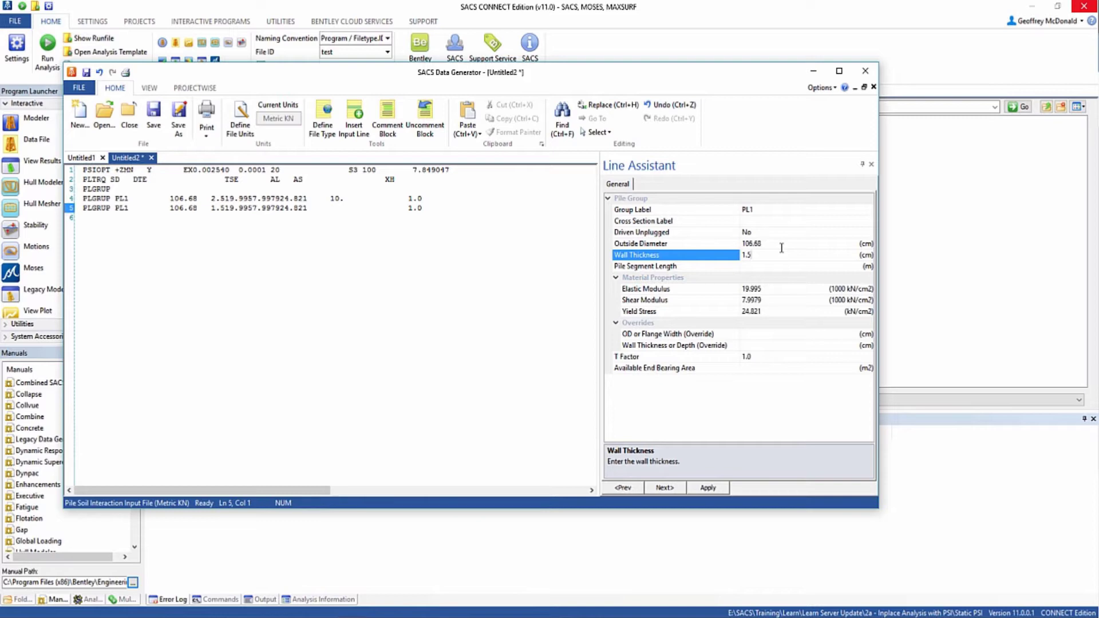
pyautogui.press('Tab')
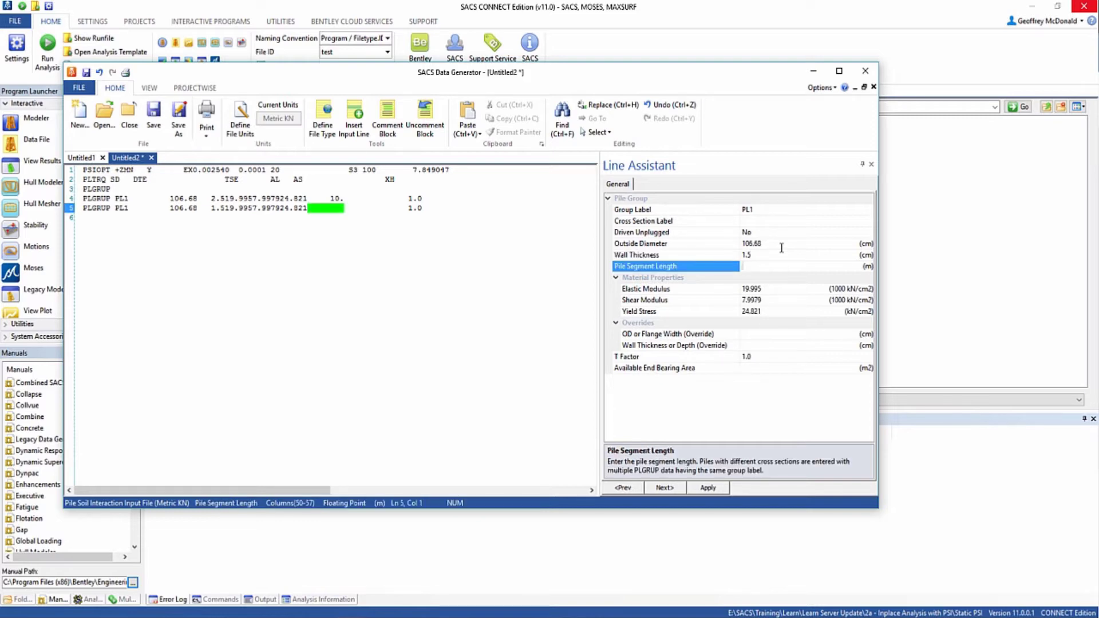
pyautogui.write('30')
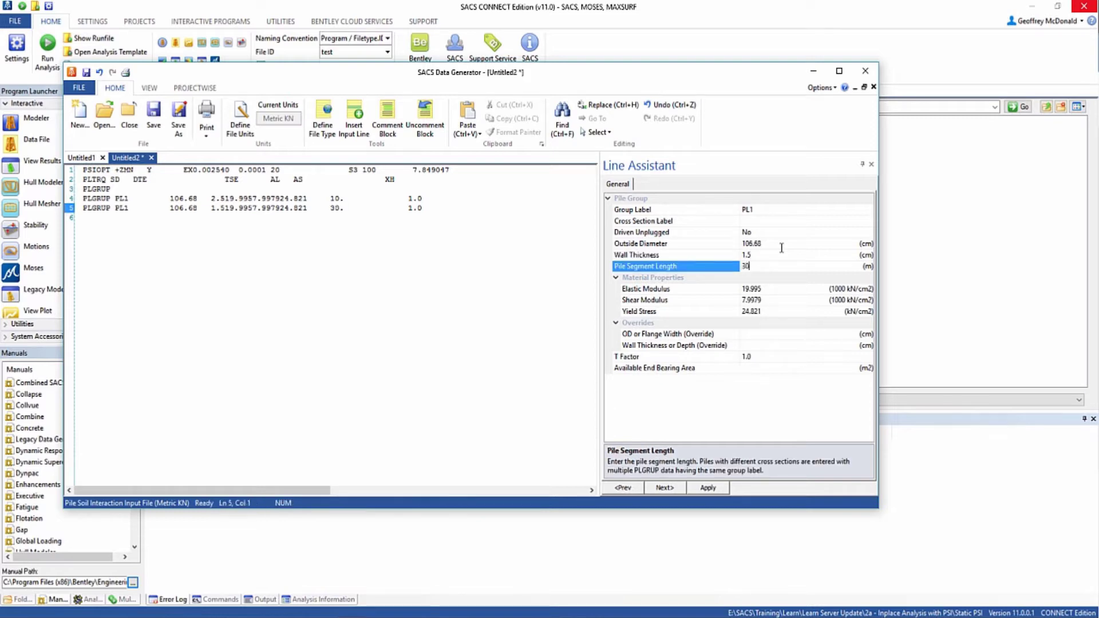
pyautogui.click(719, 489)
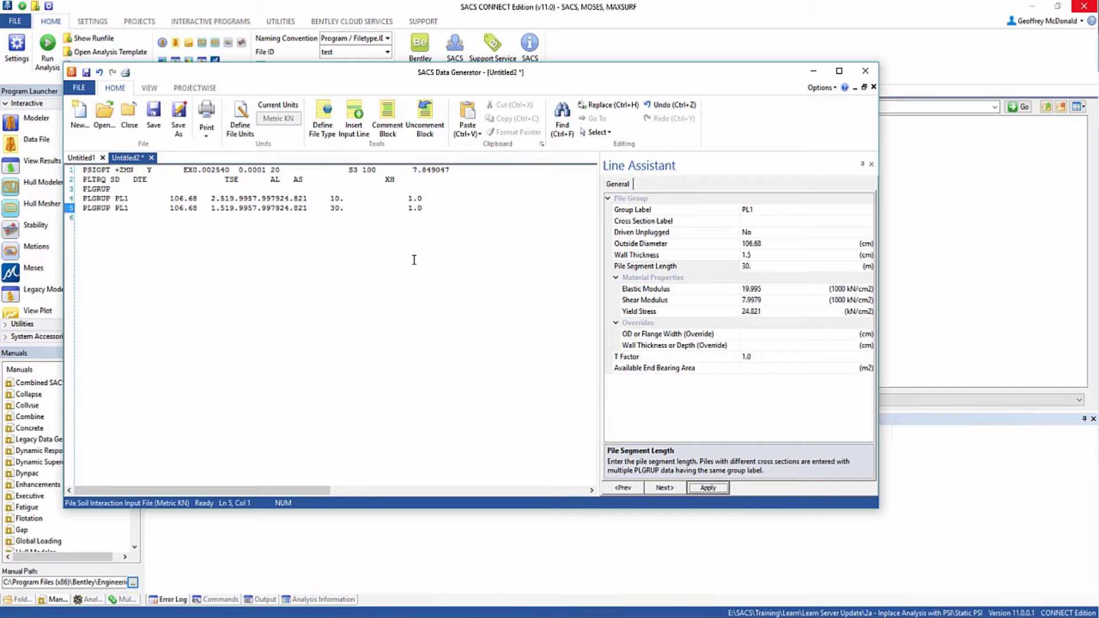
pyautogui.click(438, 218)
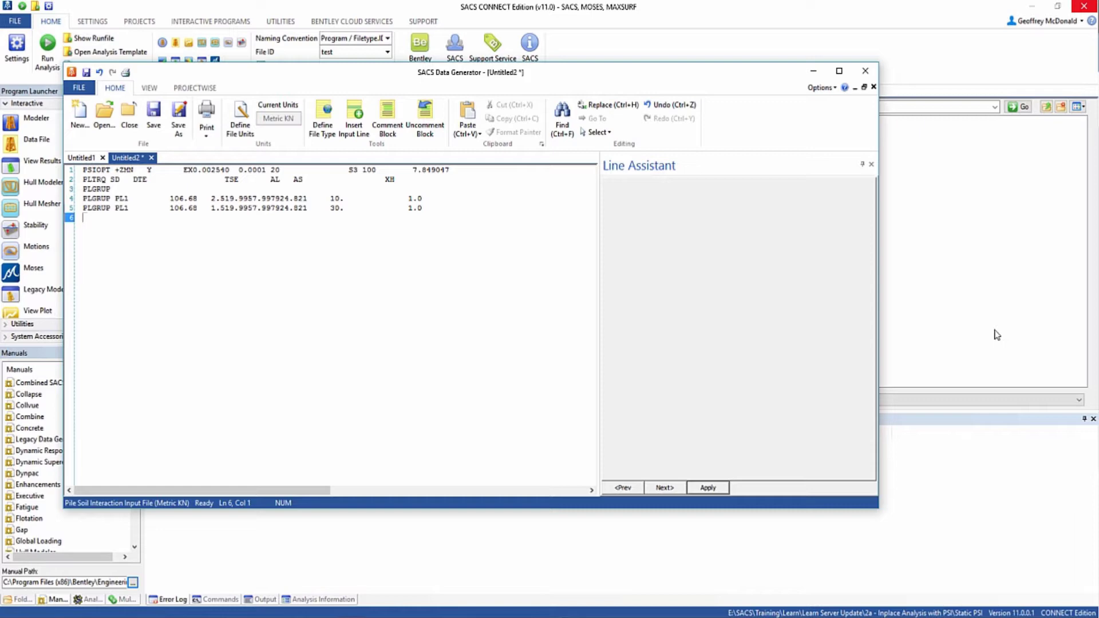
# Insert a PLGRUP line on line 6 labelled PL2.
pyautogui.tripleClick(135, 230)
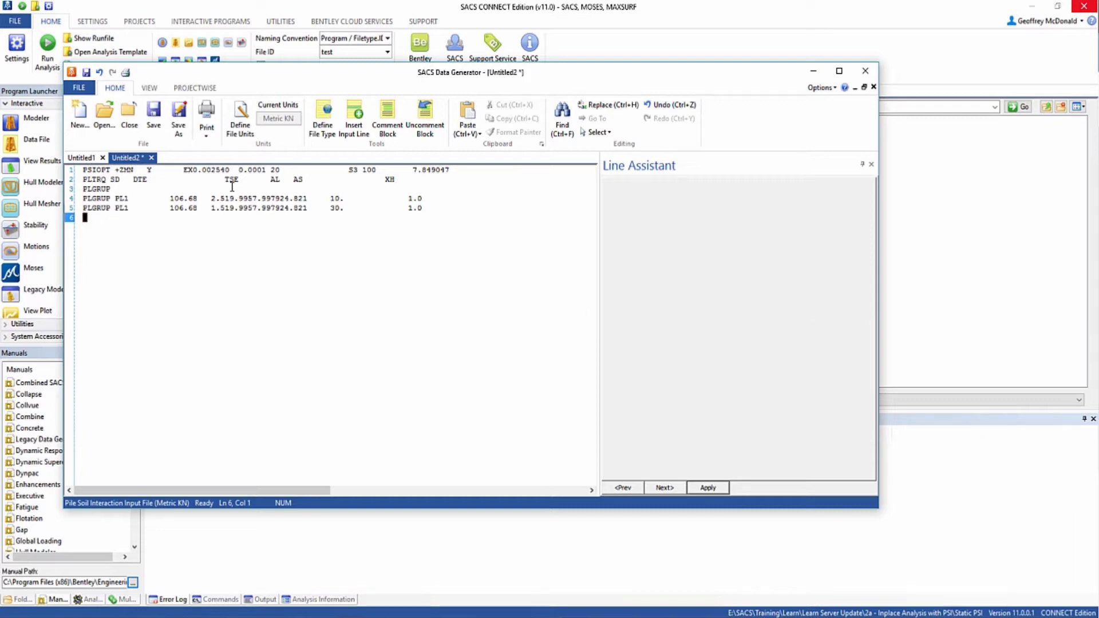
pyautogui.click(361, 123)
pyautogui.press('Escape')
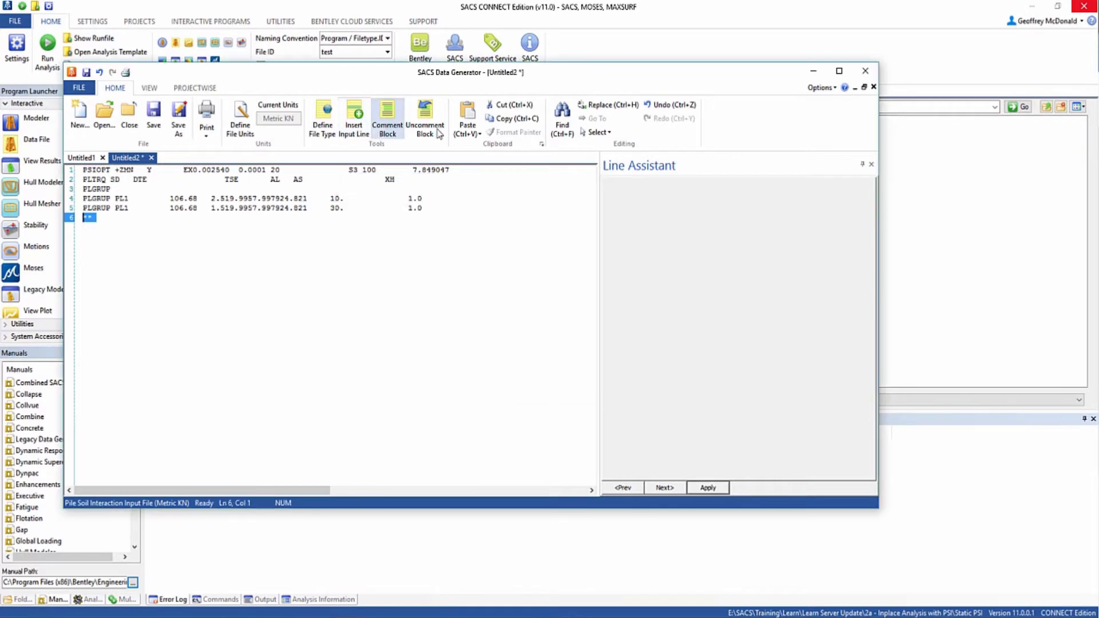
pyautogui.click(366, 129)
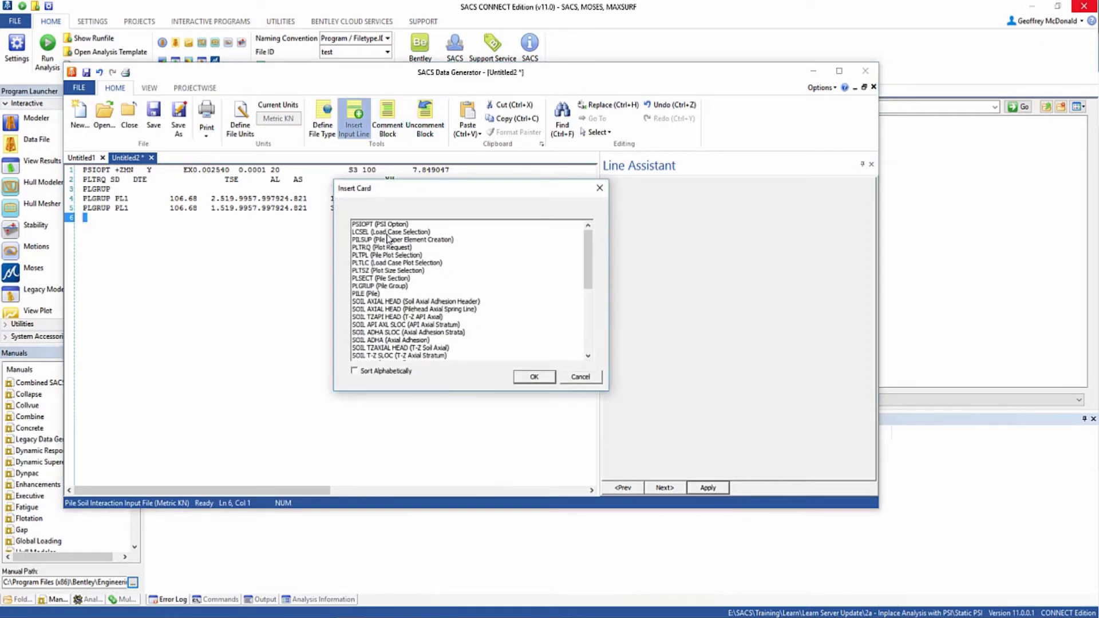
pyautogui.click(373, 286)
pyautogui.click(519, 382)
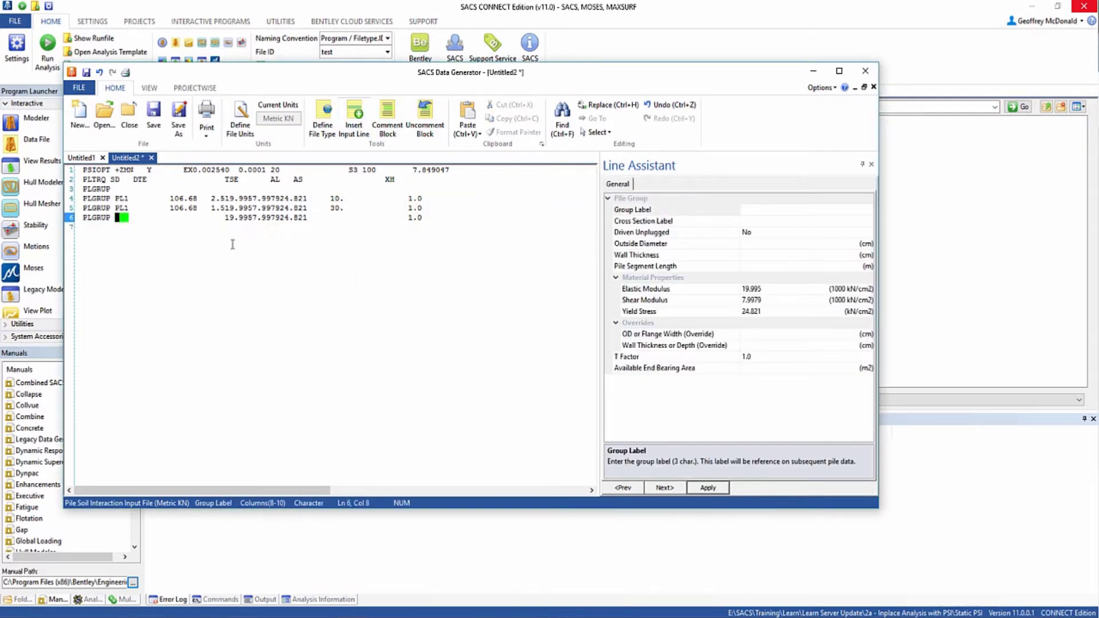
pyautogui.write('PL2')
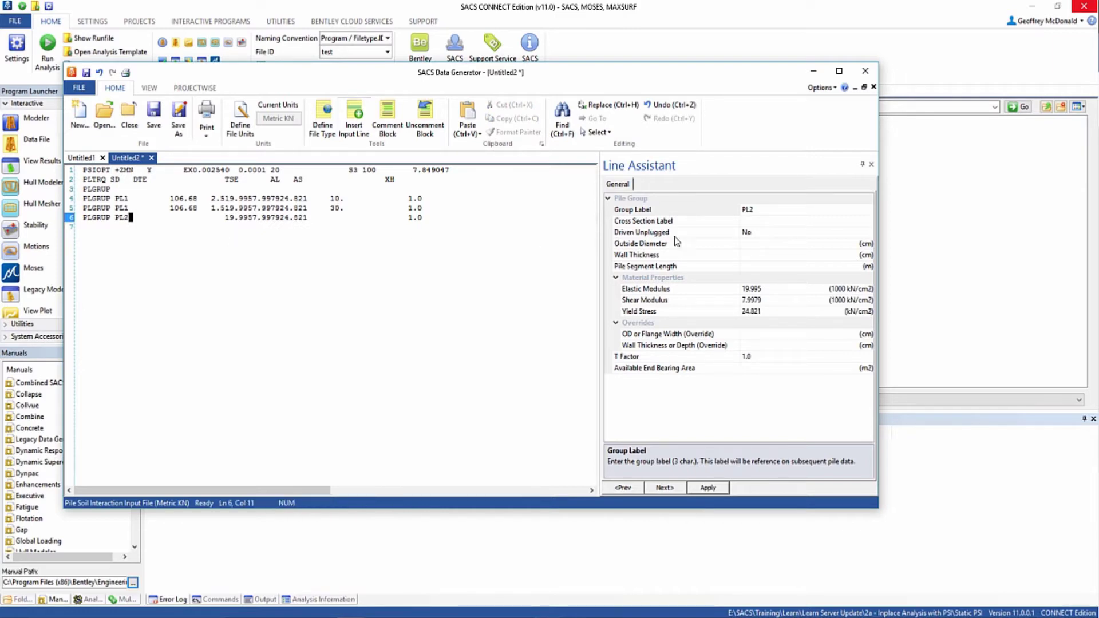
# Give PL2 an outside diameter of 106.68 cm, 2.5 cm wall and 10 m segment length.
pyautogui.click(778, 245)
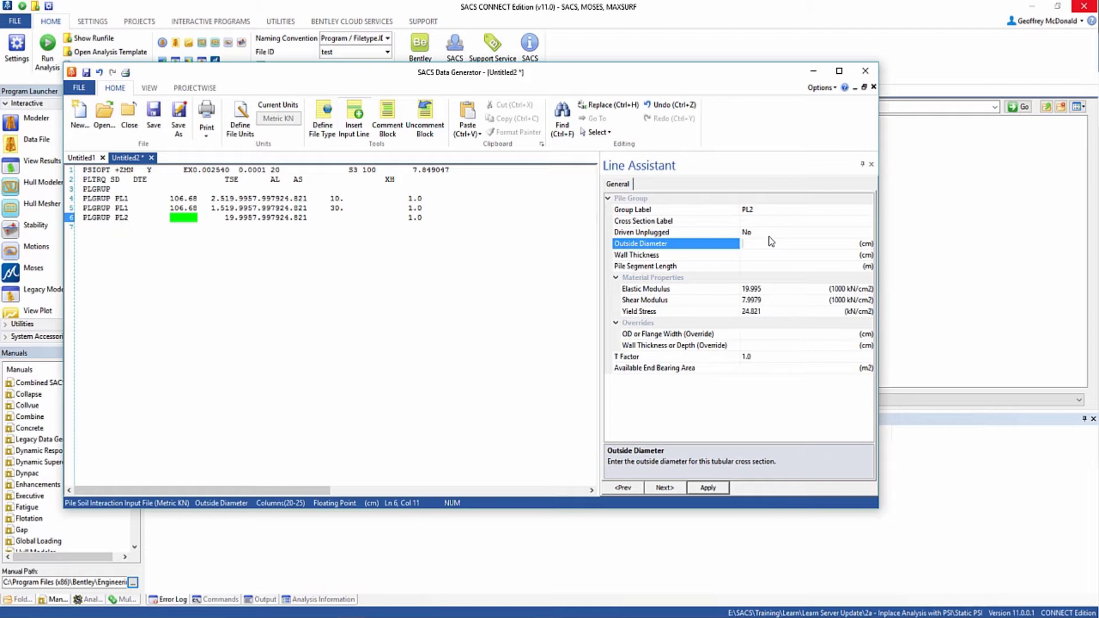
pyautogui.write('106.68')
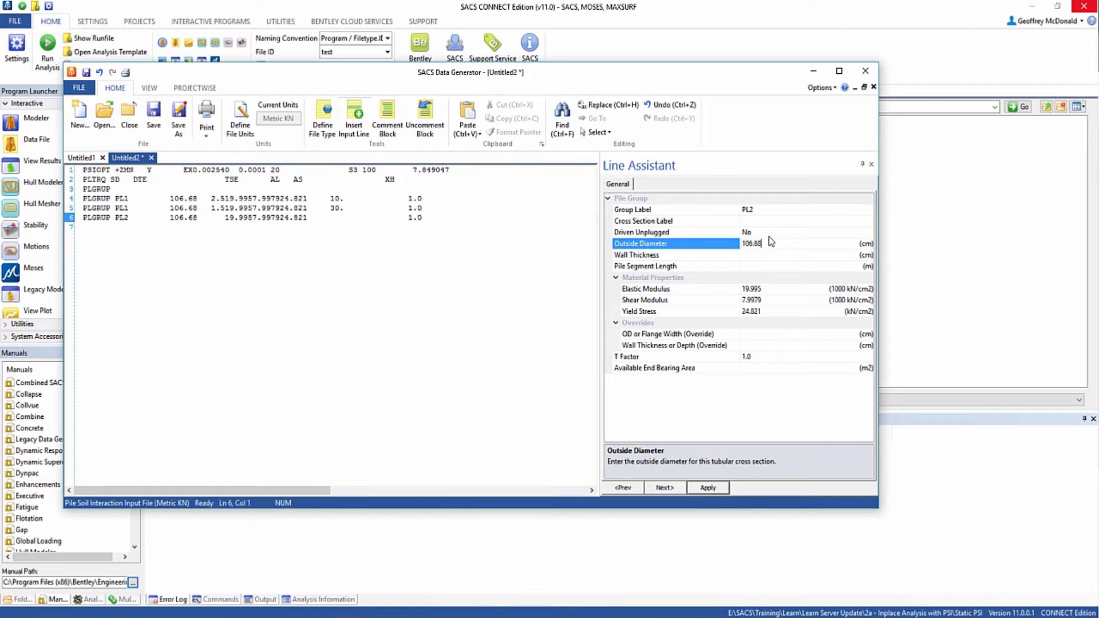
pyautogui.press('Tab')
pyautogui.write('2.5')
pyautogui.press('Tab')
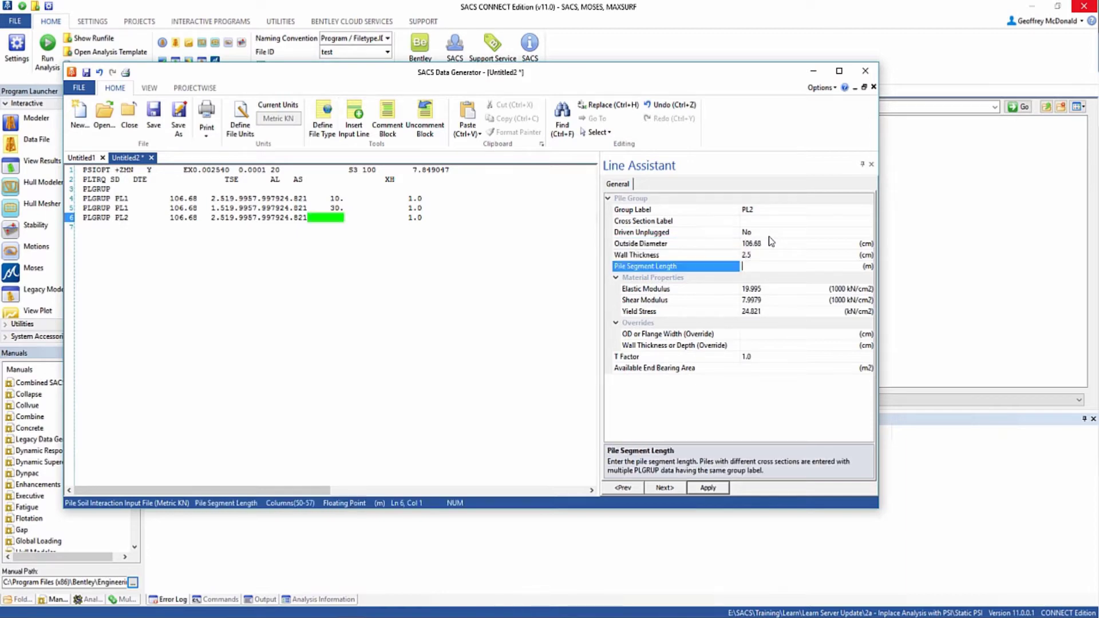
pyautogui.write('10.')
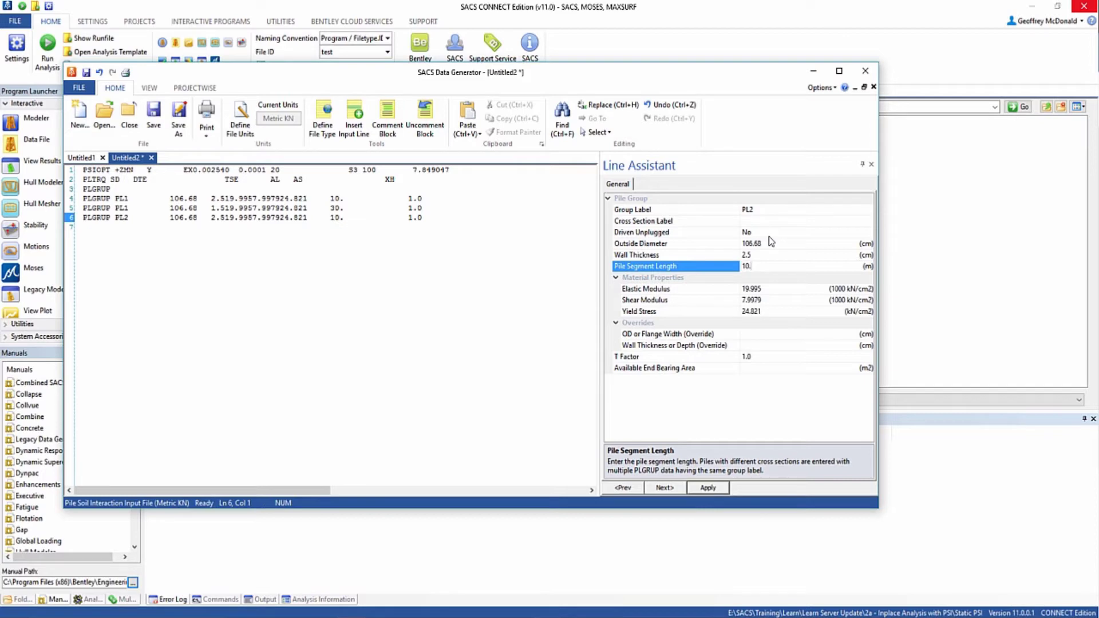
pyautogui.press('Return')
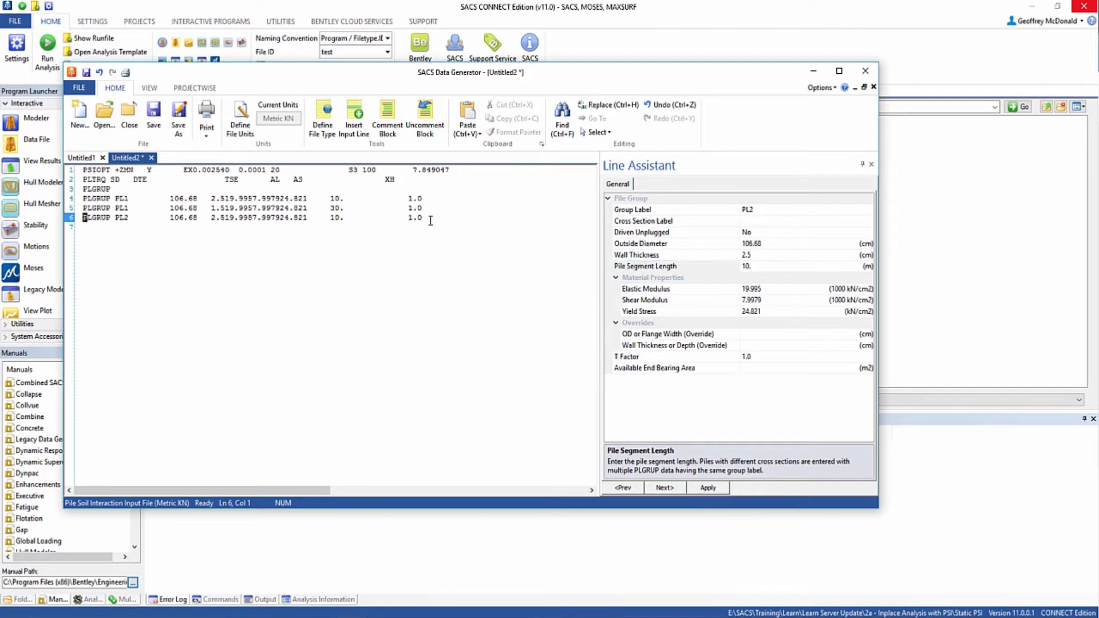
# Insert a PLGRUP line on line 7 labelled PL2.
pyautogui.click(355, 127)
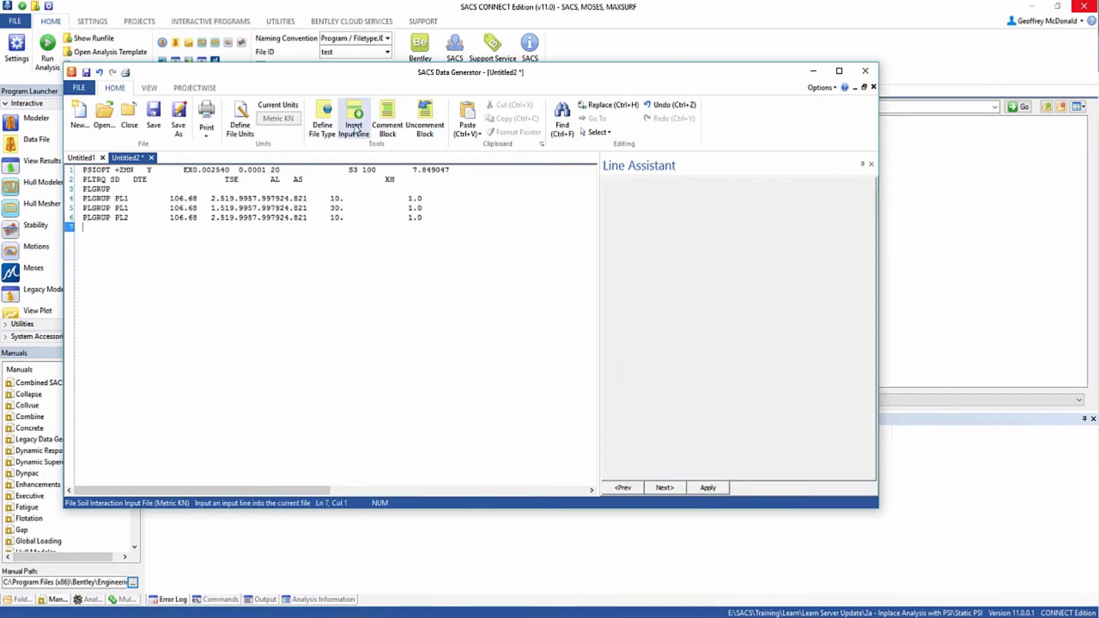
pyautogui.click(355, 127)
pyautogui.click(366, 286)
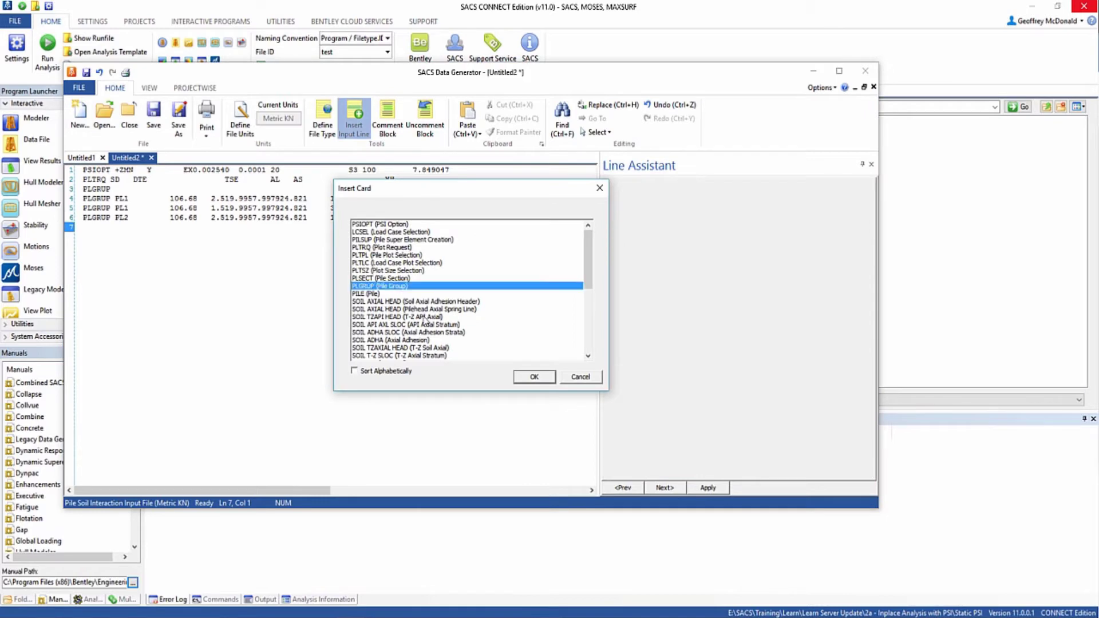
pyautogui.click(533, 377)
pyautogui.write('PL')
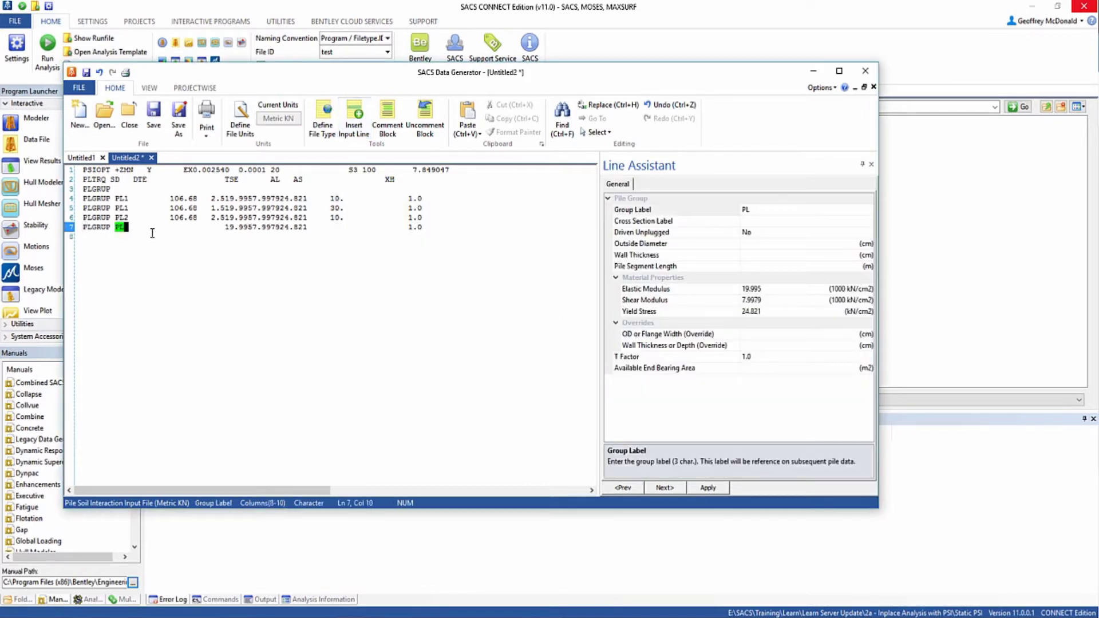
pyautogui.write('2')
pyautogui.press('Tab')
# Enter 106.68 cm diameter, 1.5 cm wall and 30 m length, then add a blank line.
pyautogui.write('1')
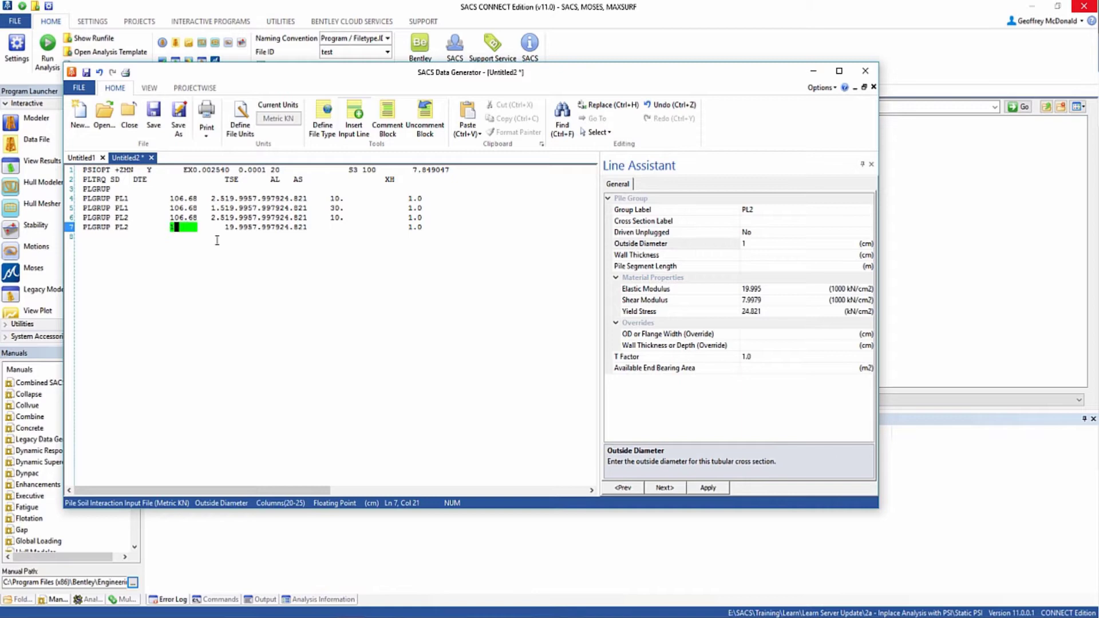
pyautogui.write('06.68')
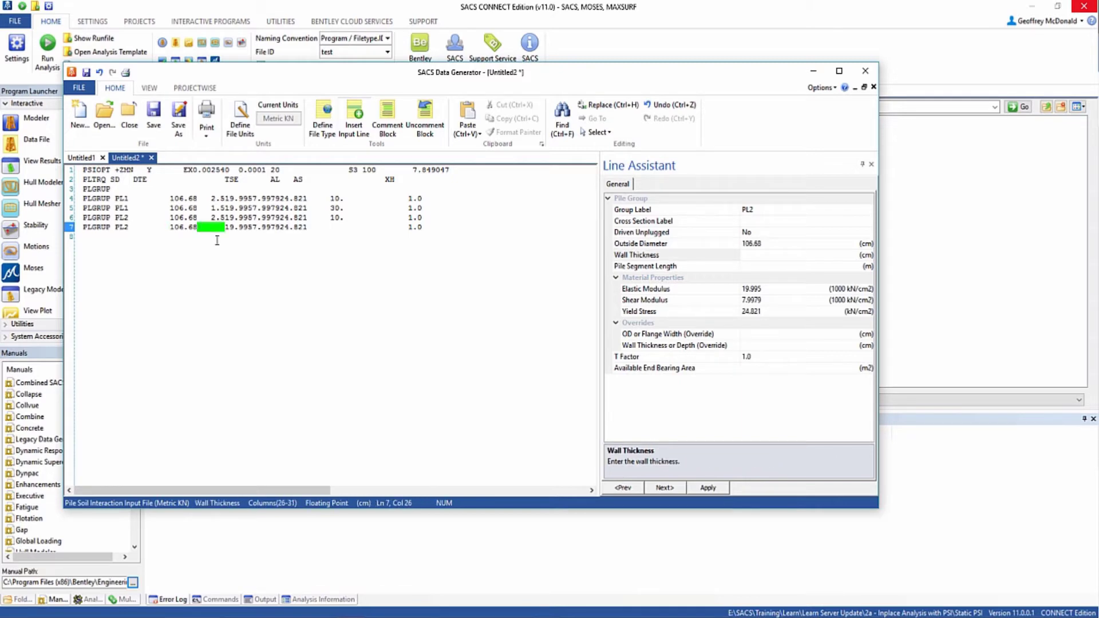
pyautogui.write('   1.5')
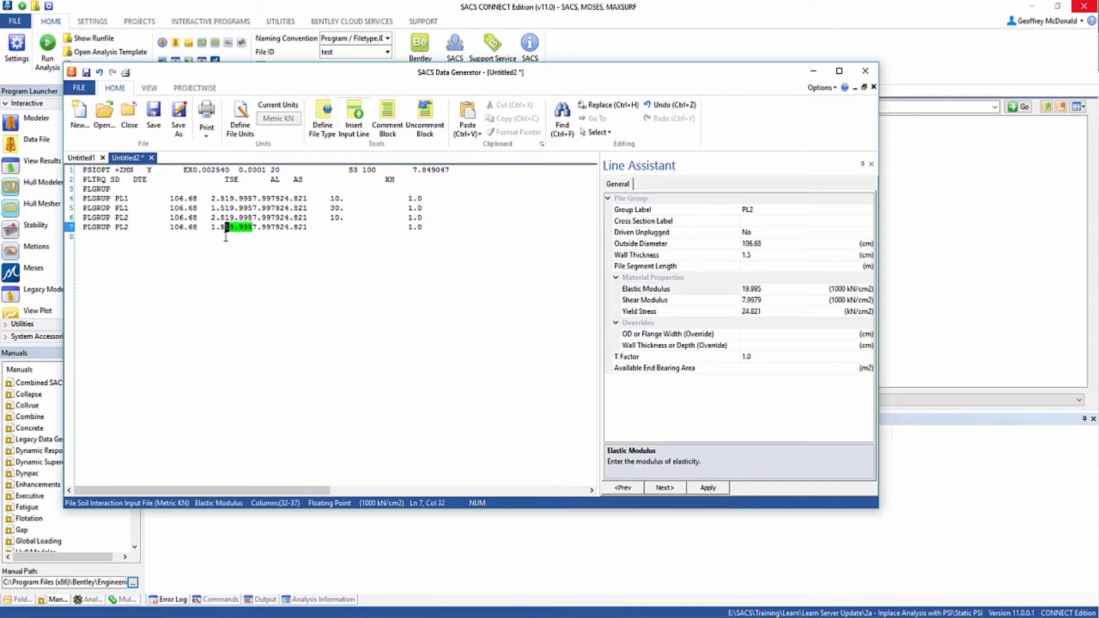
pyautogui.click(334, 229)
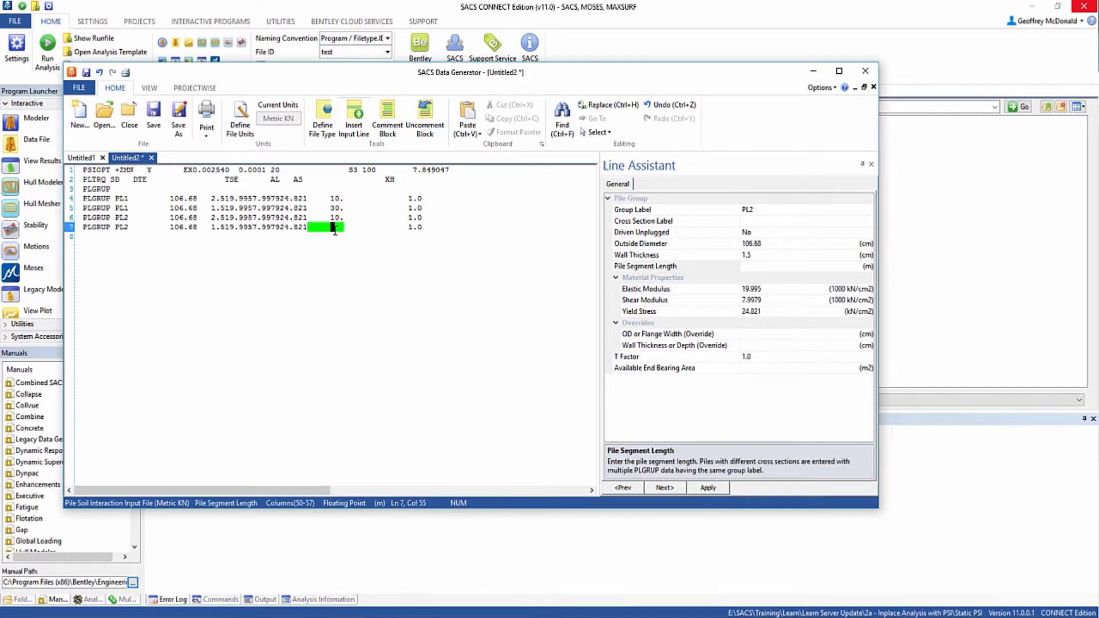
pyautogui.write('30.')
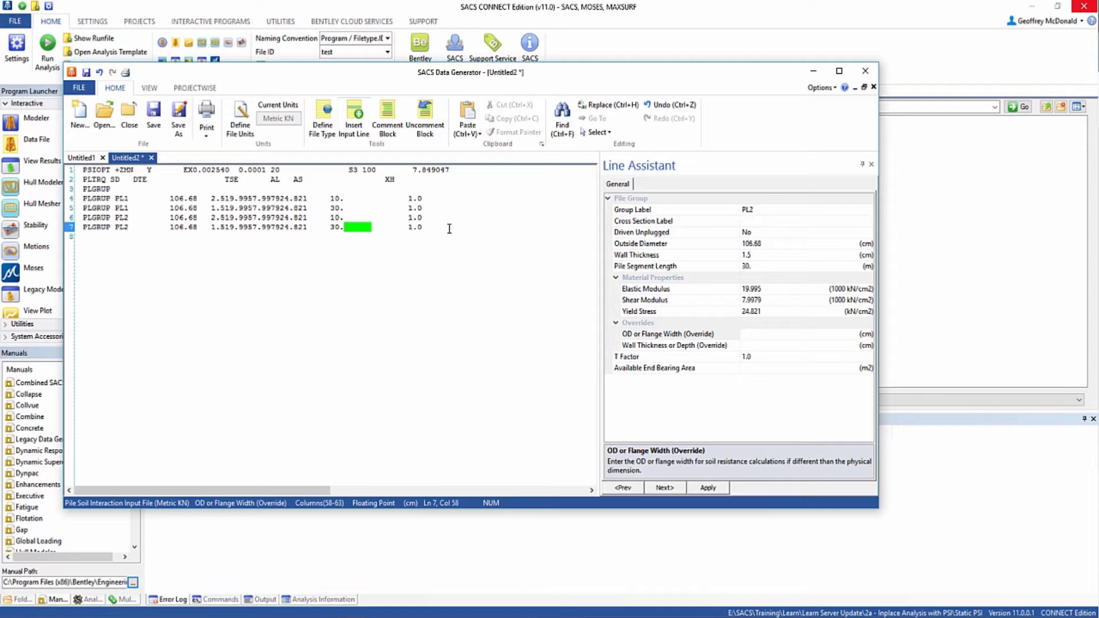
pyautogui.click(450, 228)
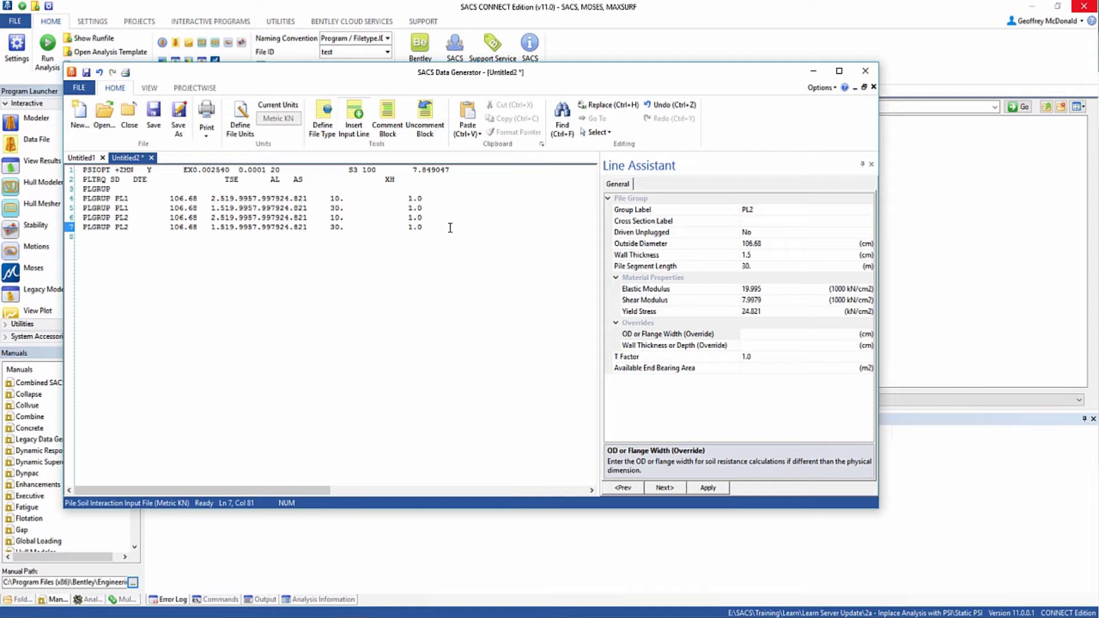
pyautogui.press('Return')
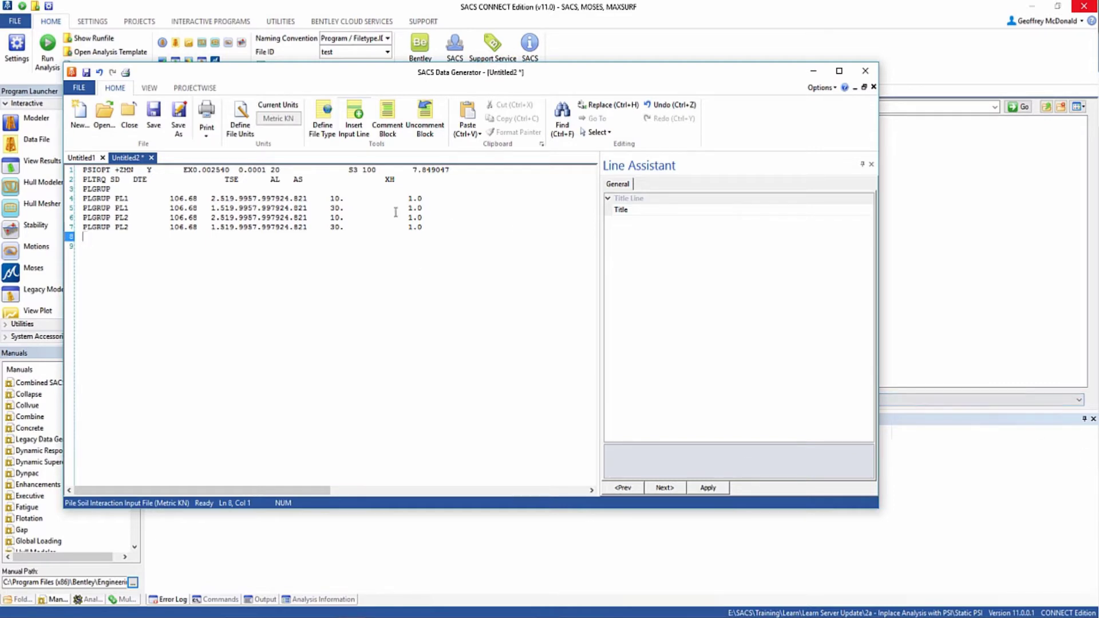
# Insert a PLGRUP line labelled CND.
pyautogui.click(353, 128)
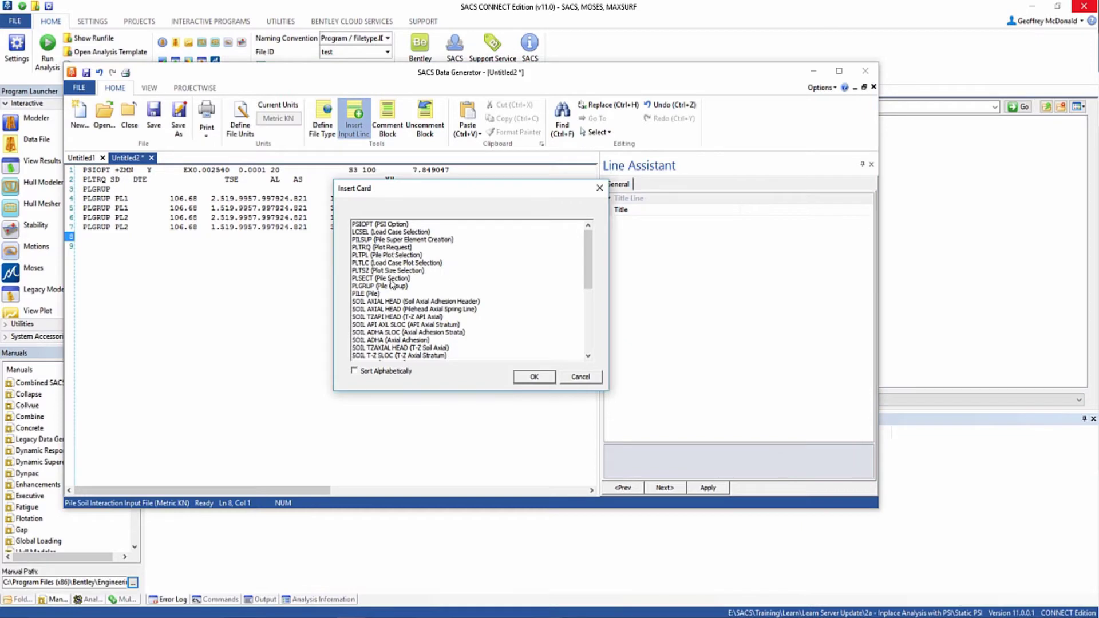
pyautogui.scroll(-3, 383, 284)
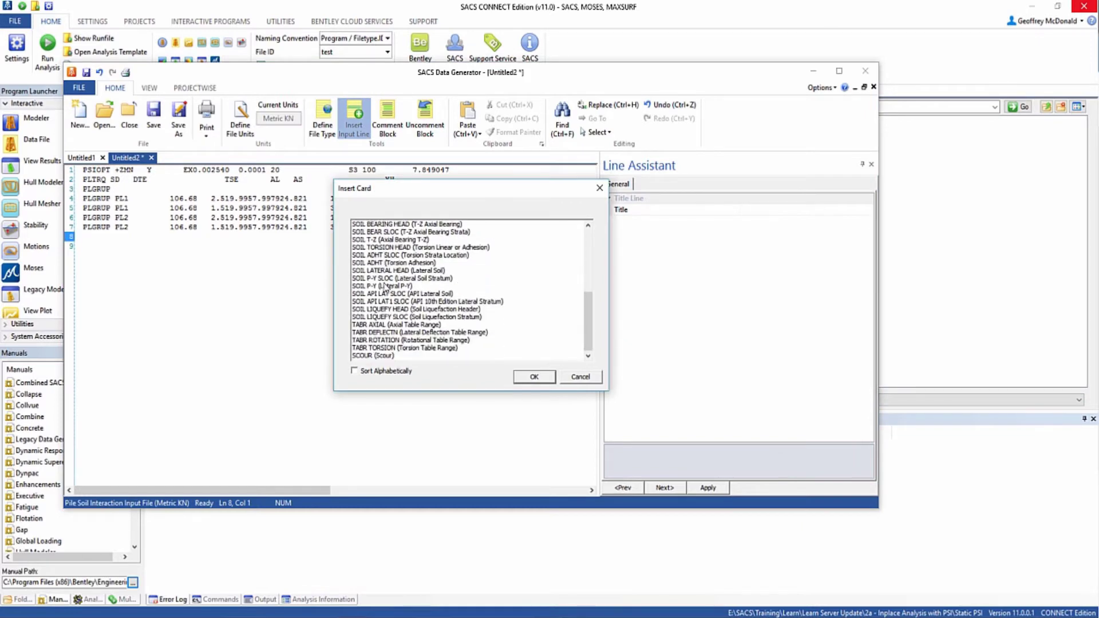
pyautogui.scroll(5, 378, 278)
pyautogui.click(401, 286)
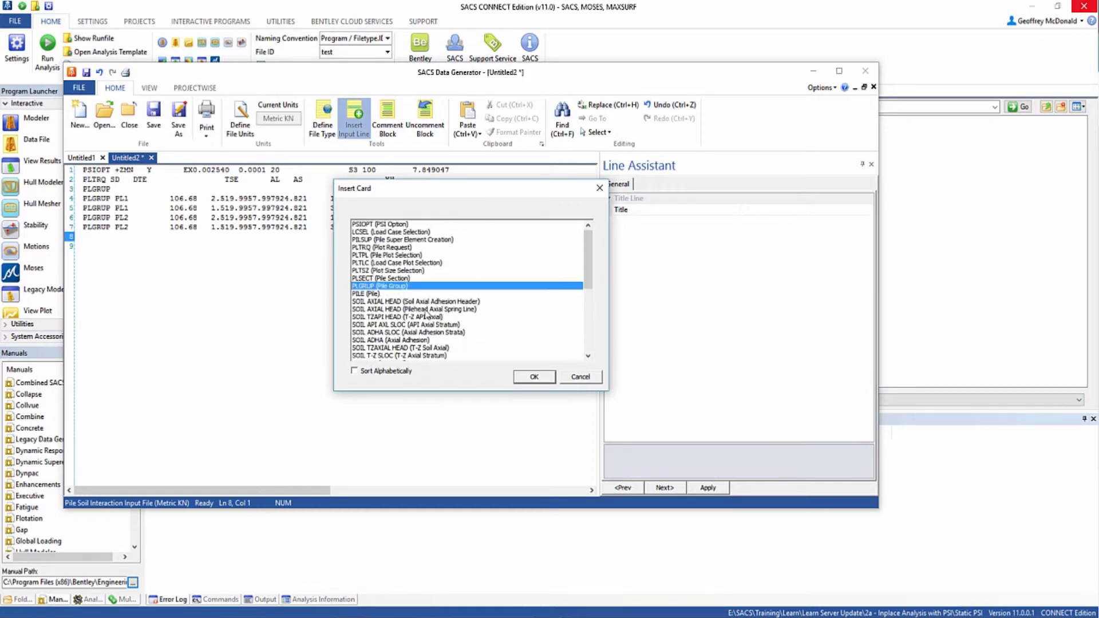
pyautogui.click(534, 377)
pyautogui.press('Tab')
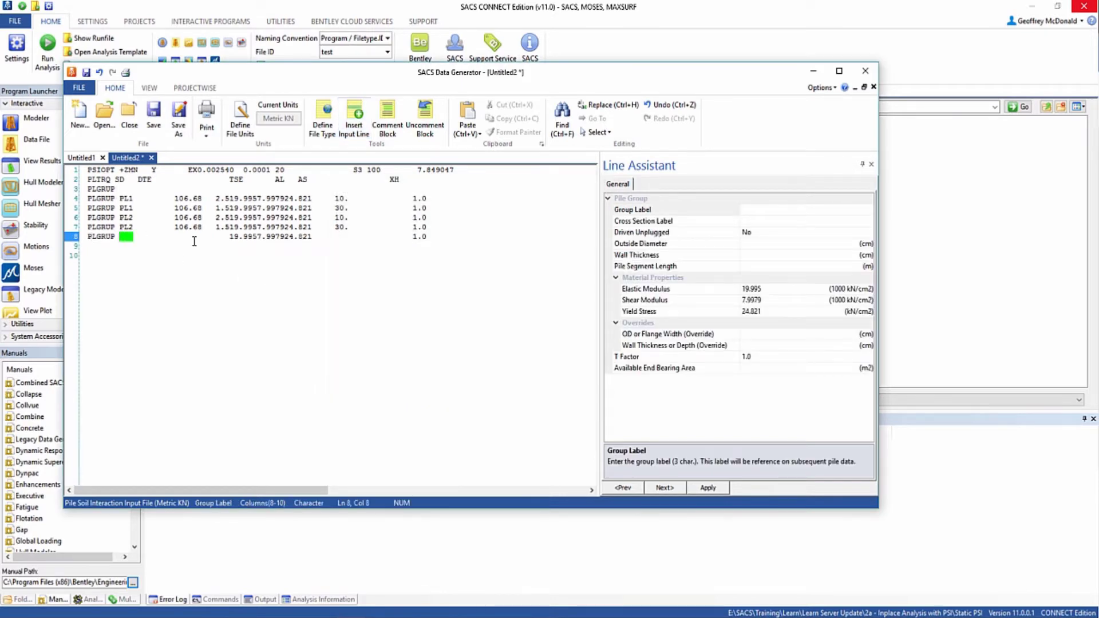
pyautogui.write('CND')
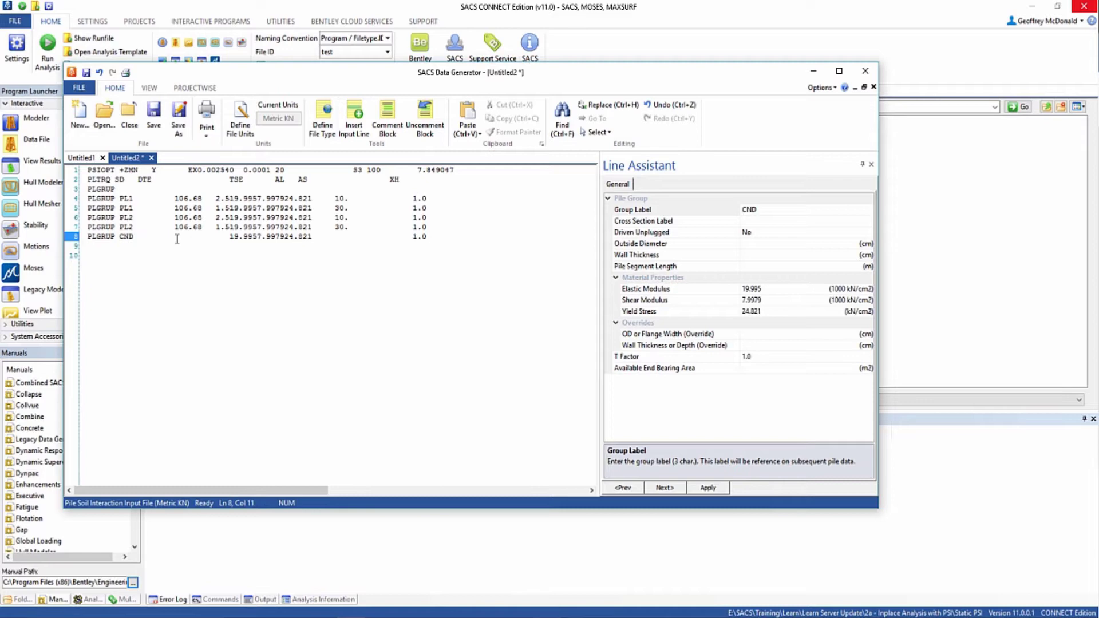
# Give CND a 76.2 cm diameter, 2.54 cm wall and 40 m segment length.
pyautogui.click(175, 238)
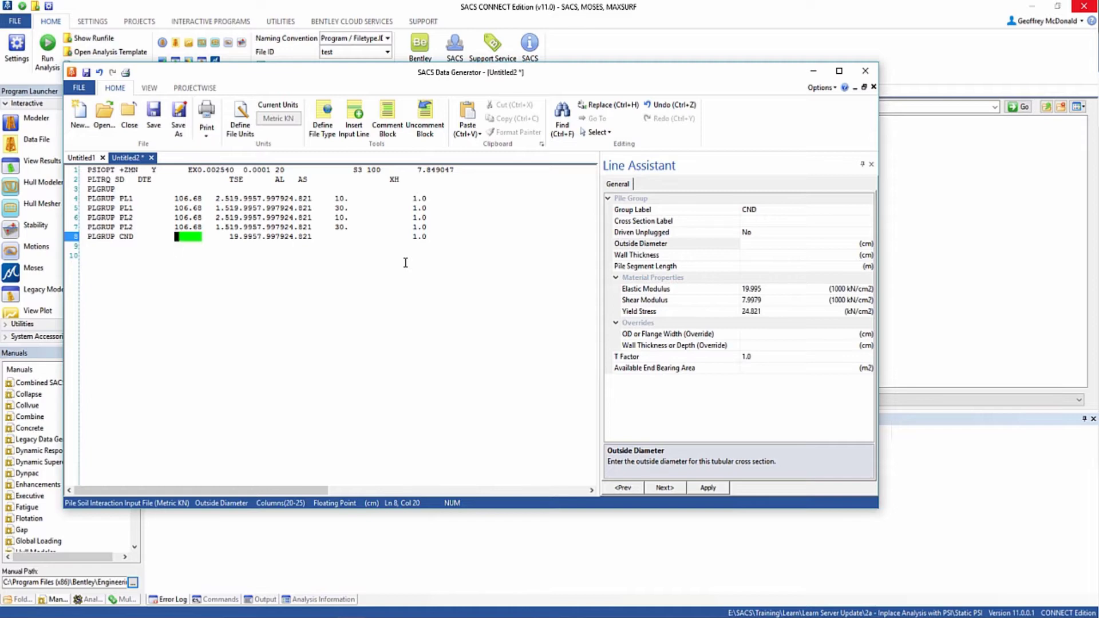
pyautogui.write('76.2')
pyautogui.press('Tab')
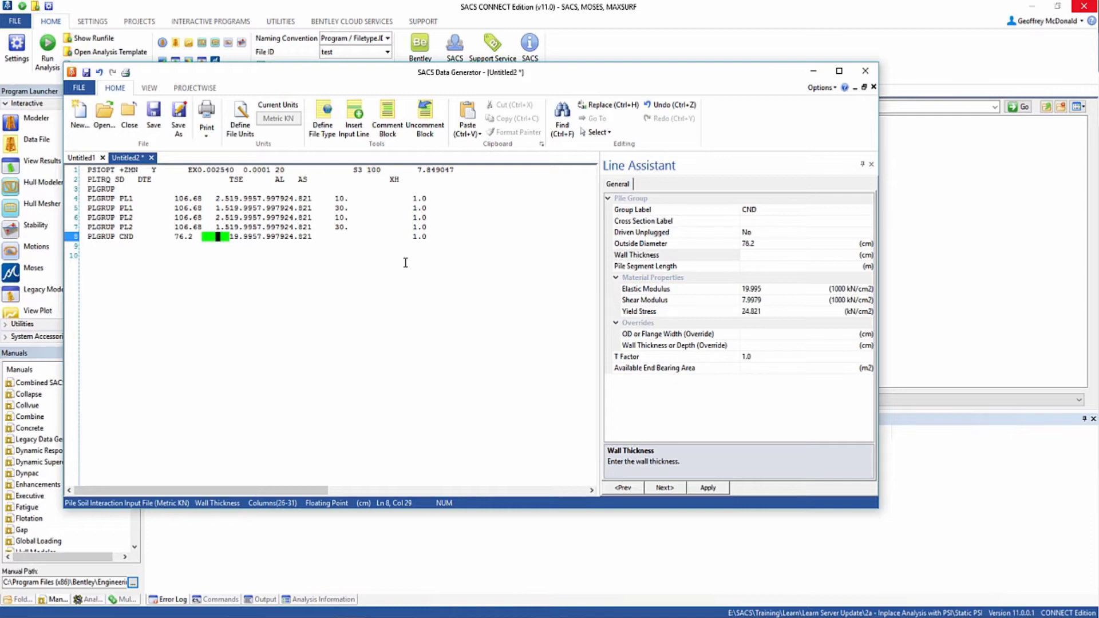
pyautogui.write('2.54')
pyautogui.press('Tab')
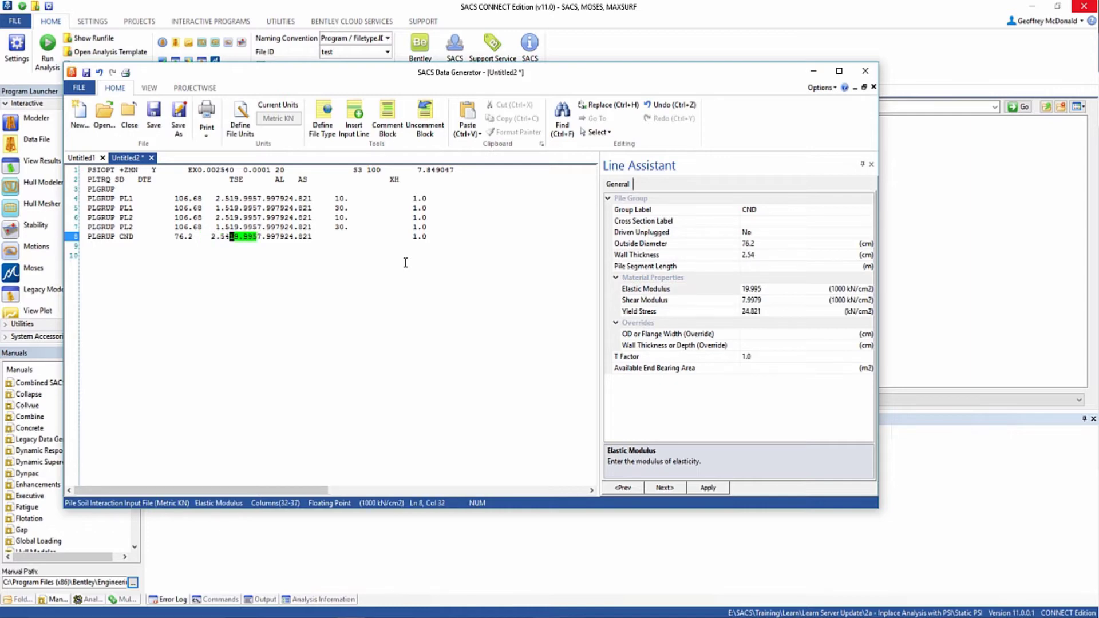
pyautogui.click(337, 237)
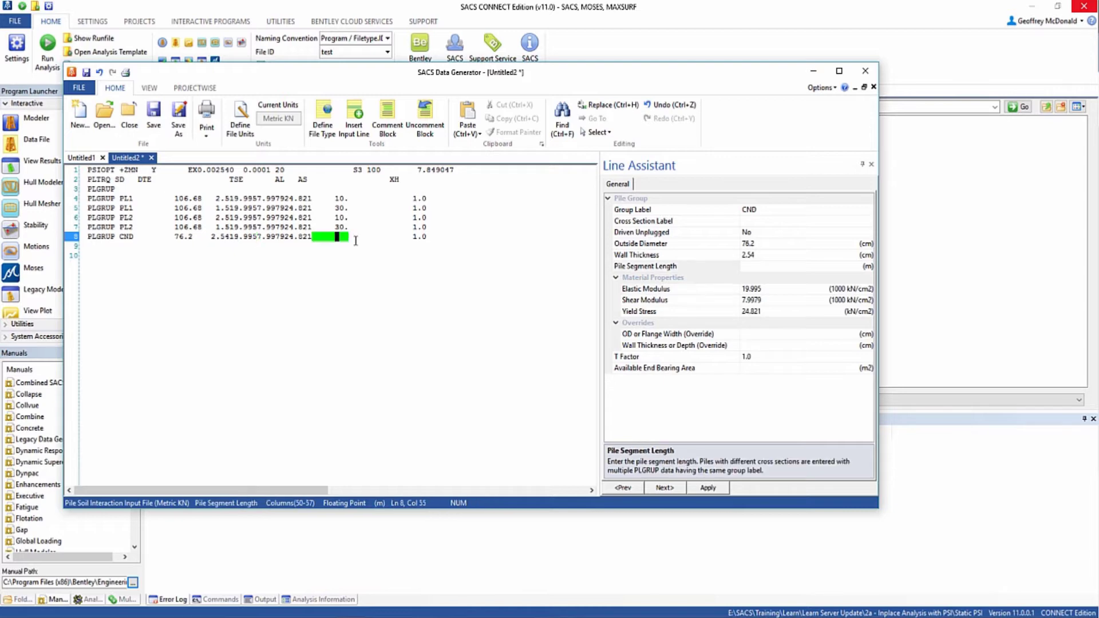
pyautogui.write('40')
pyautogui.press('Tab')
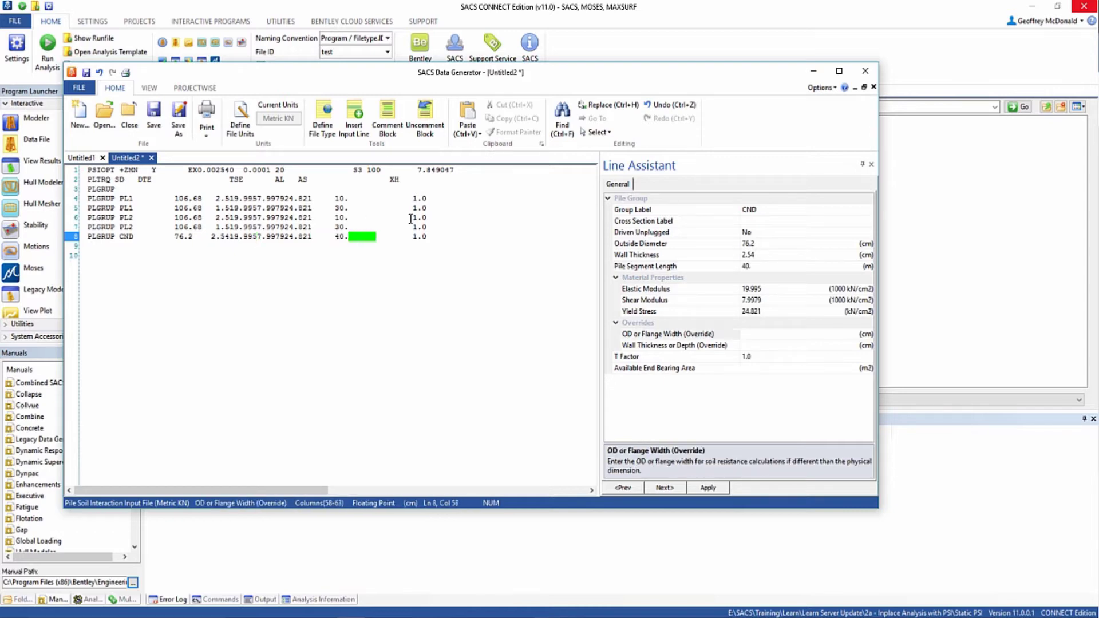
pyautogui.click(484, 255)
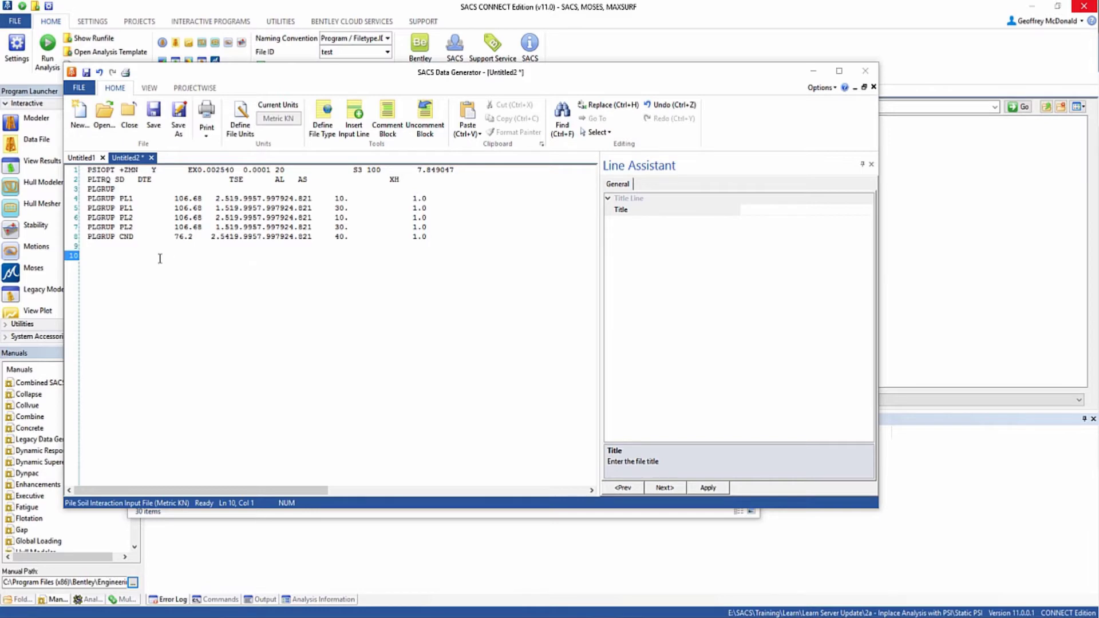
# Insert a PILE line with its header on line 9, after the pile groups.
pyautogui.click(101, 246)
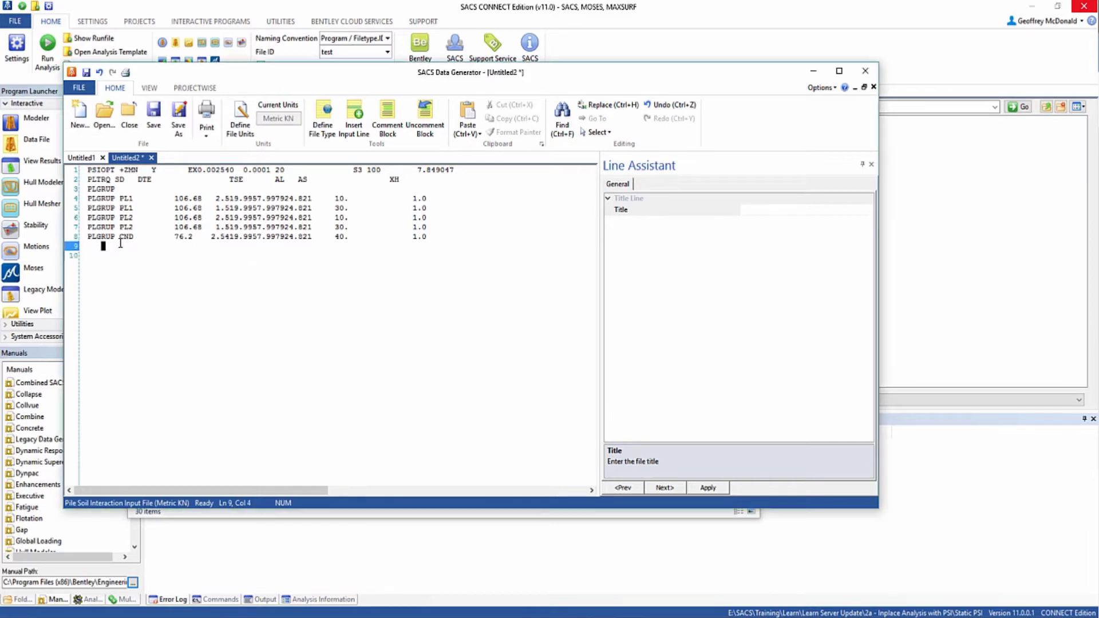
pyautogui.click(354, 120)
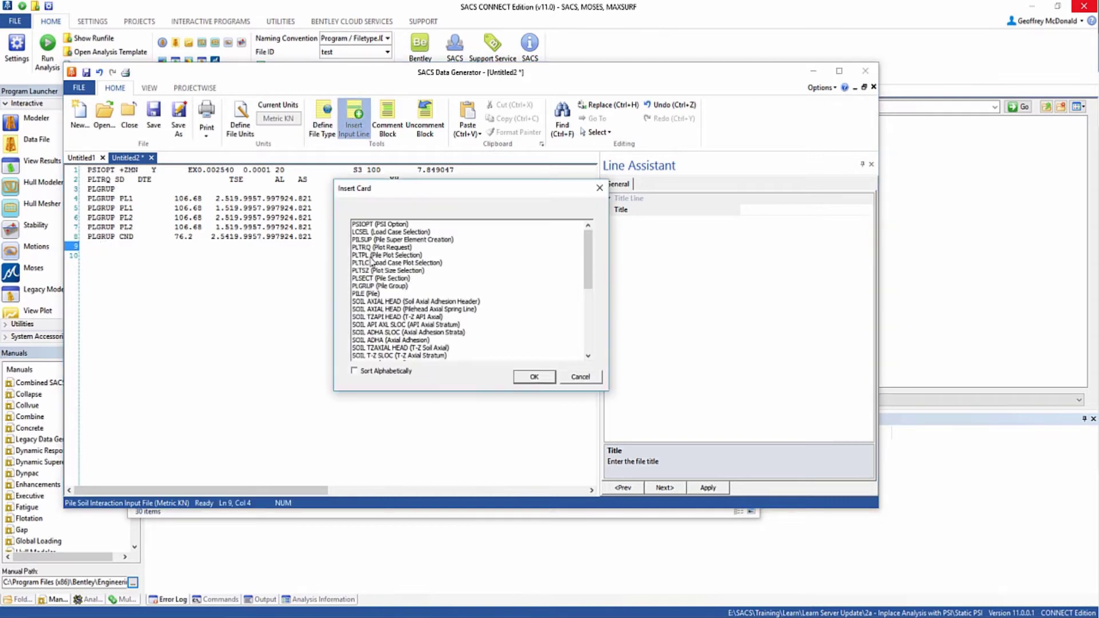
pyautogui.click(372, 294)
pyautogui.click(533, 378)
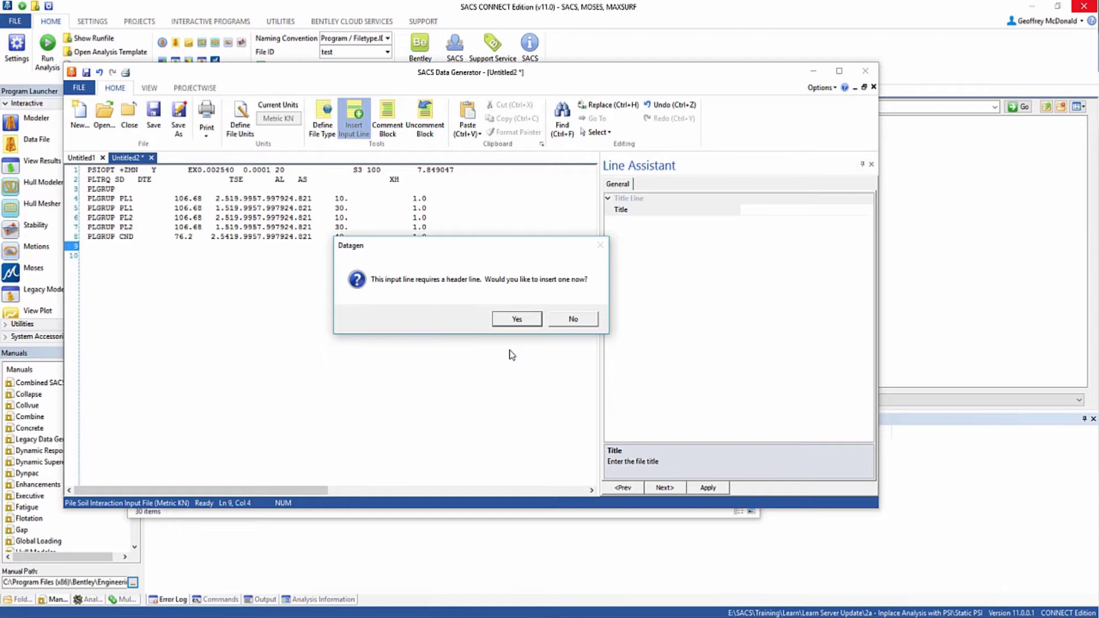
pyautogui.click(517, 320)
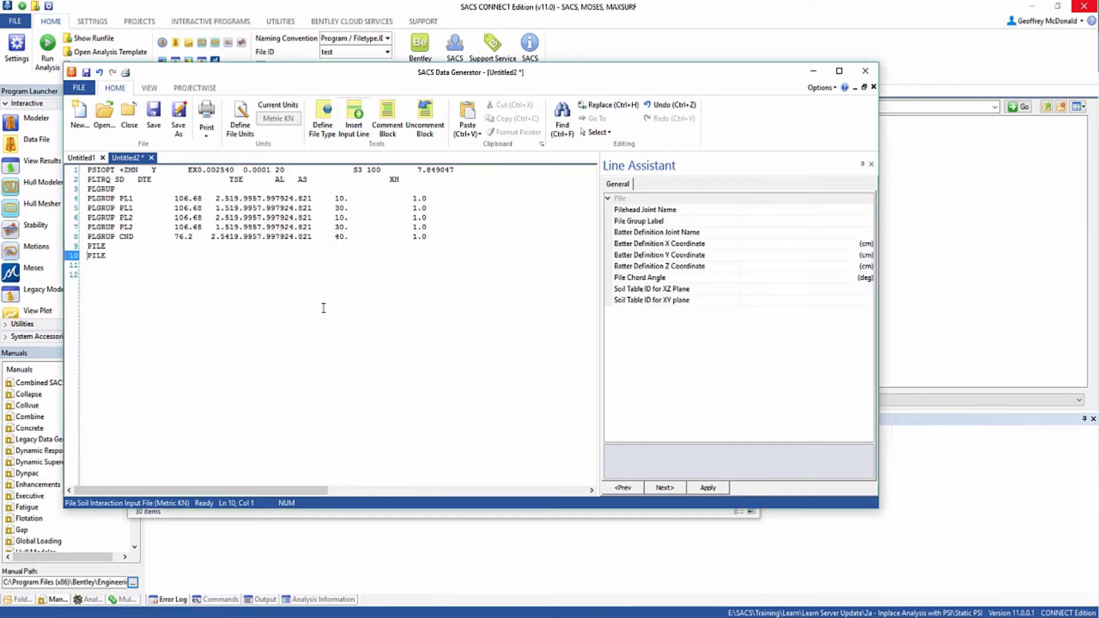
pyautogui.click(761, 211)
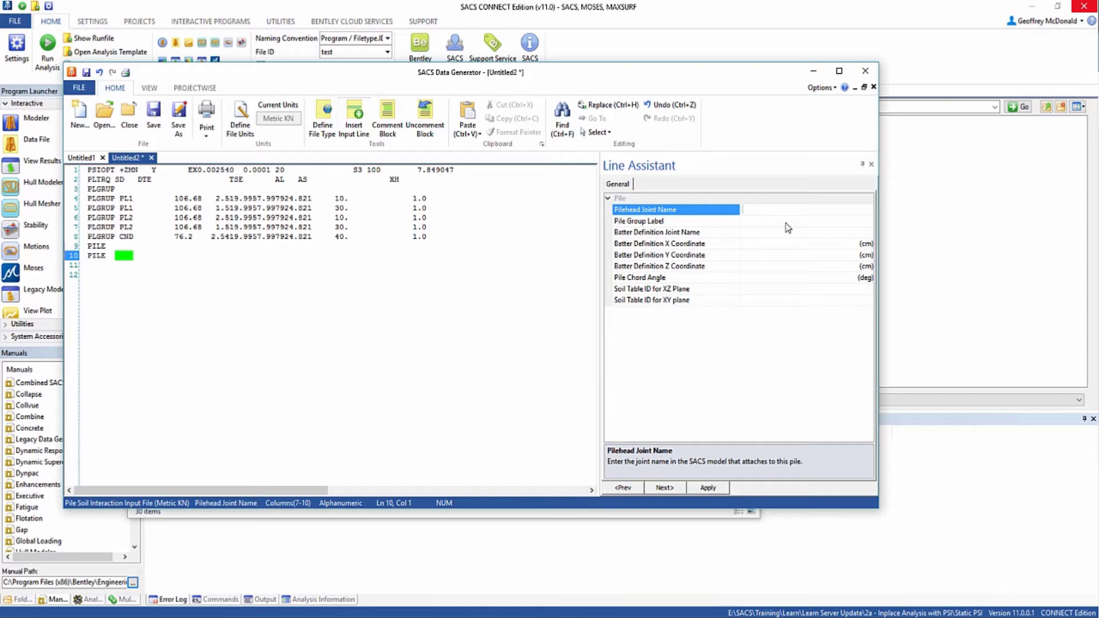
# Enter 101P as pilehead joint, PL1 as pile group and 201P as batter joint.
pyautogui.write('101')
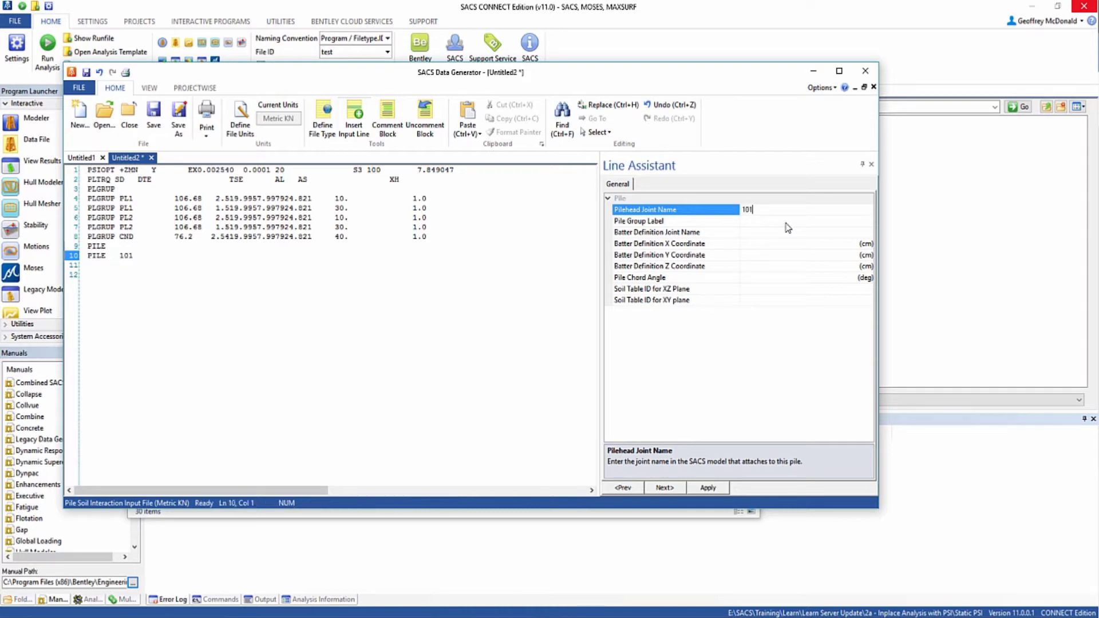
pyautogui.write('P')
pyautogui.click(783, 223)
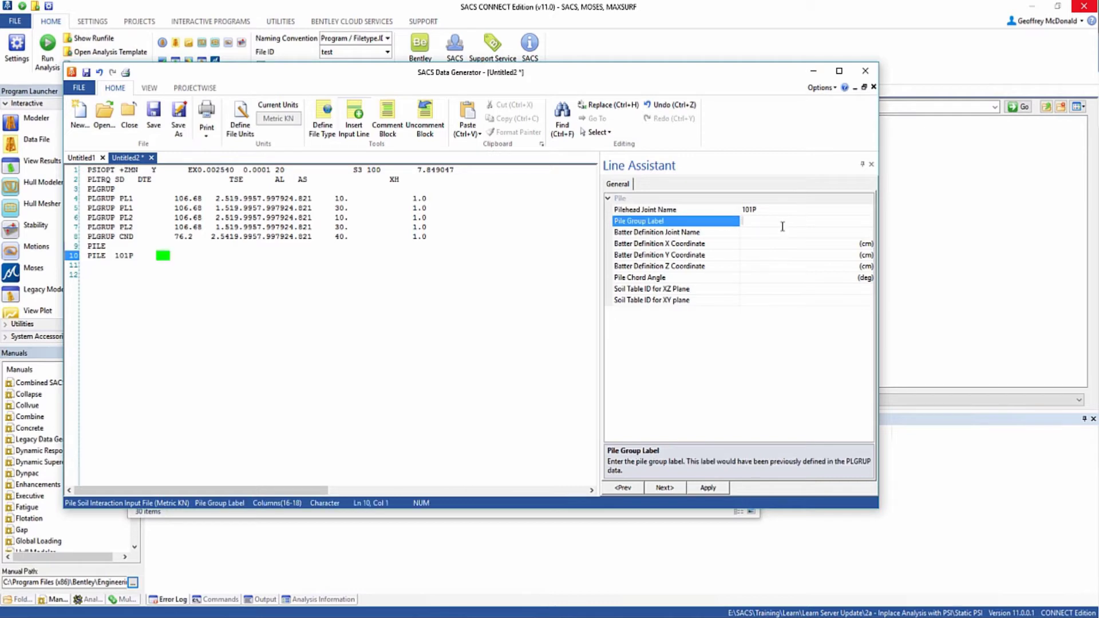
pyautogui.write('PL1')
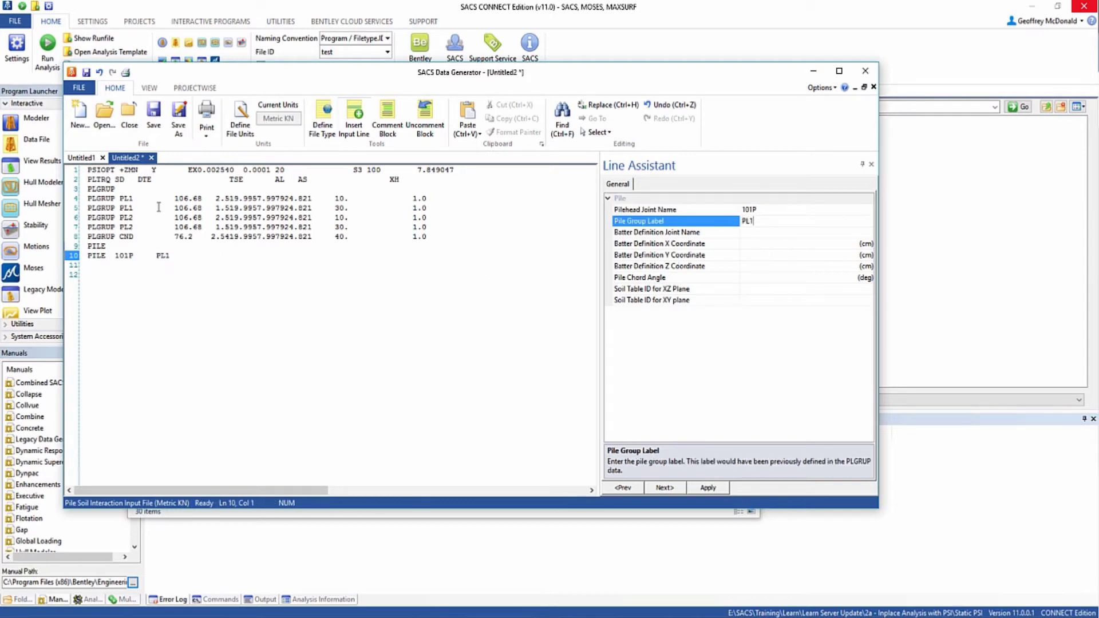
pyautogui.click(760, 234)
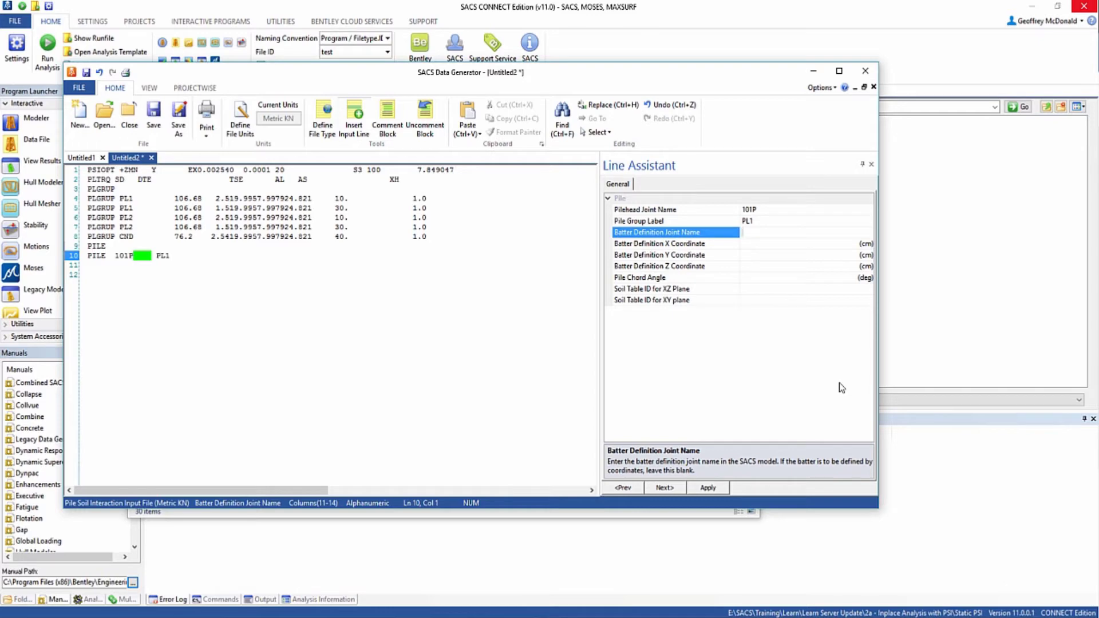
pyautogui.write('201')
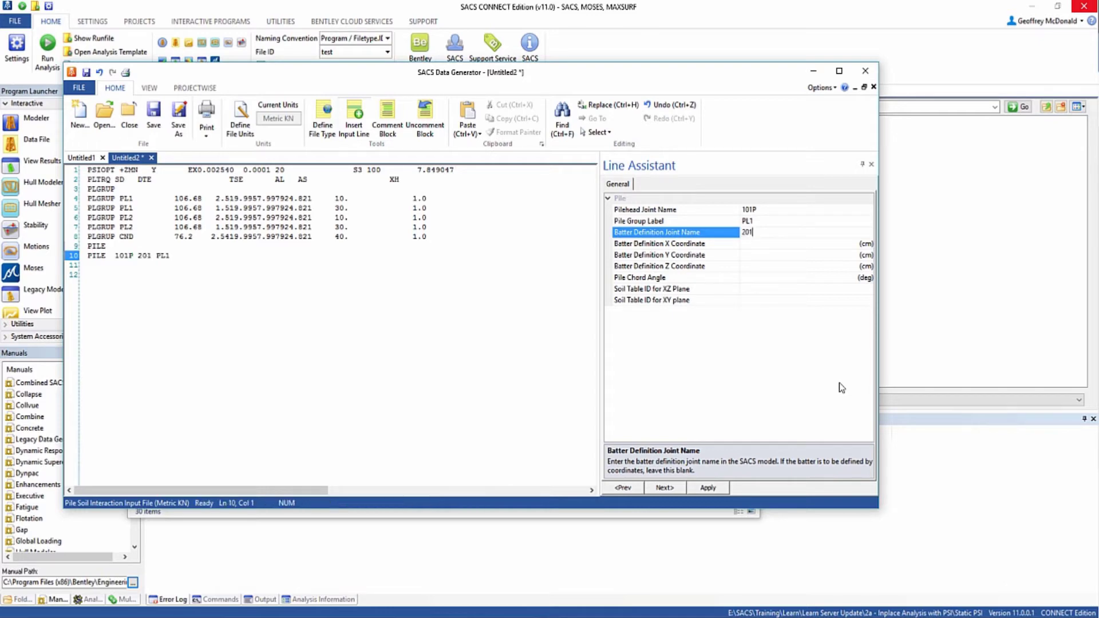
pyautogui.write('P')
pyautogui.click(769, 290)
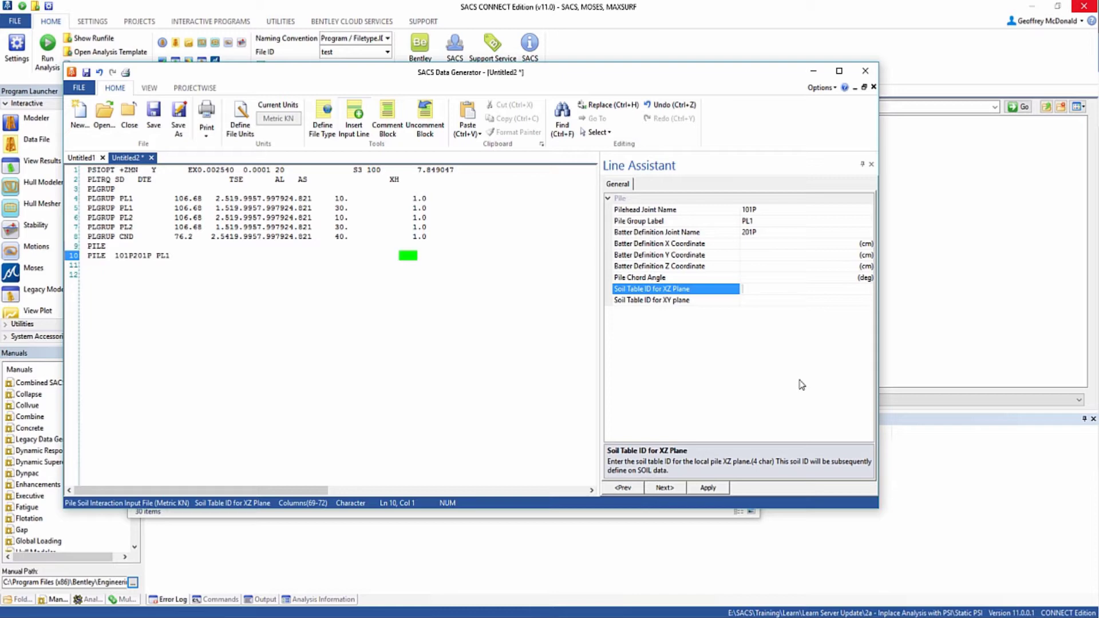
# Apply SOL1 as the XZ-plane soil table, then select the finished PILE line.
pyautogui.write('SOL1')
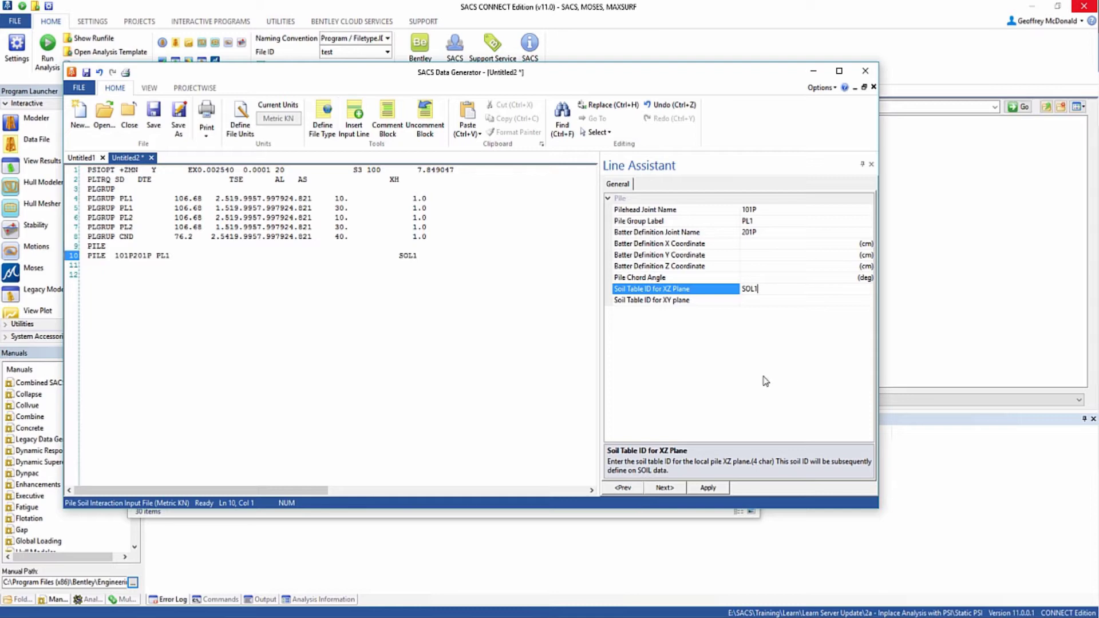
pyautogui.click(708, 487)
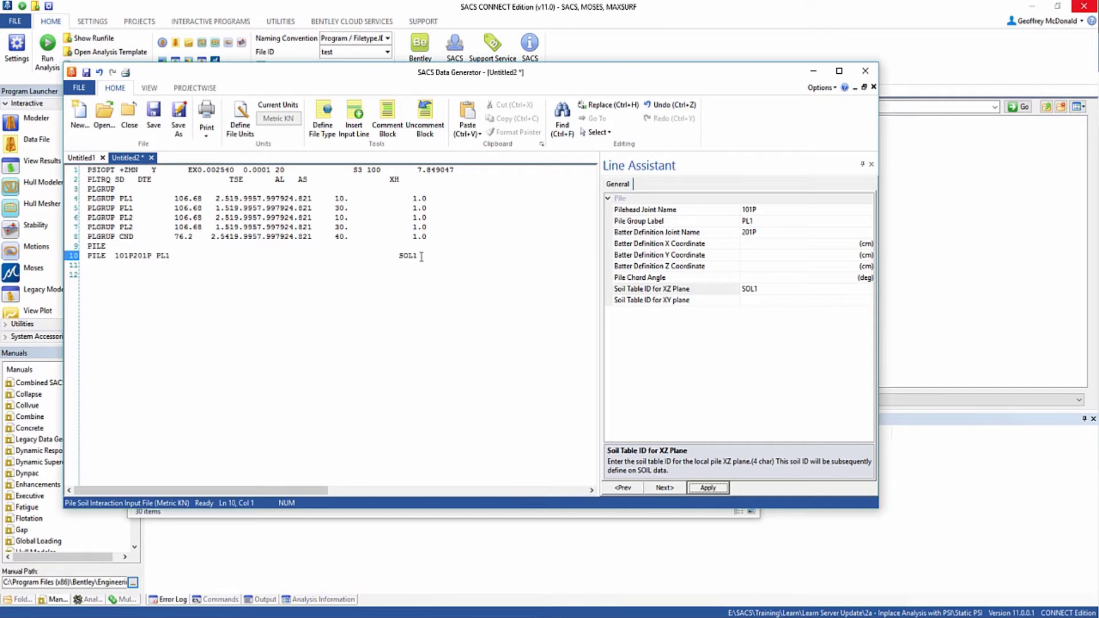
pyautogui.moveTo(421, 257); pyautogui.dragTo(87, 257)
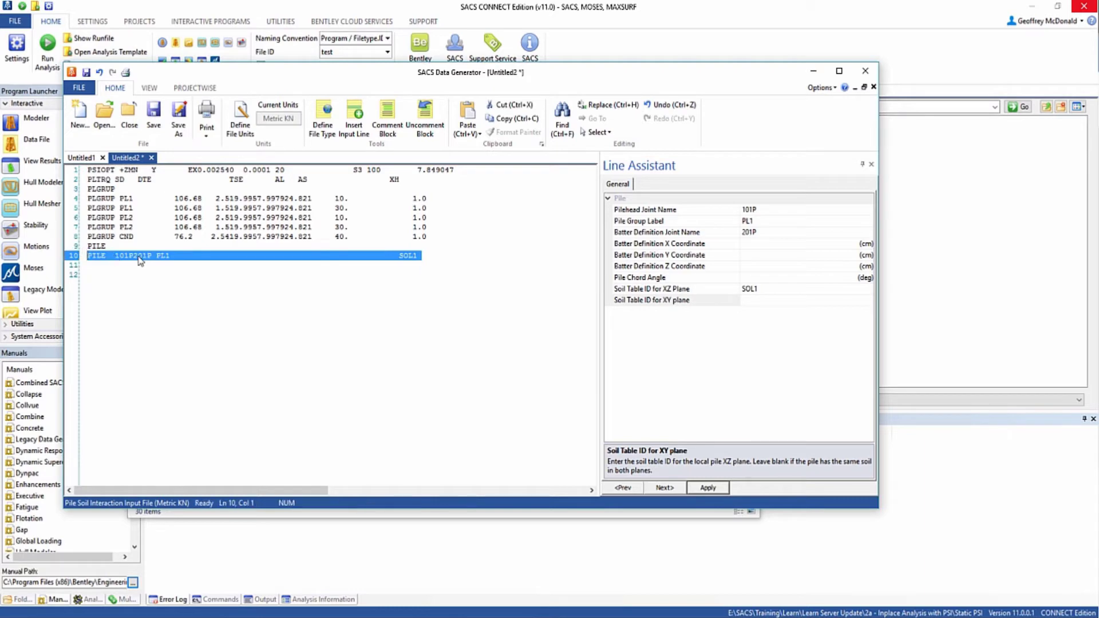
# Copy the first PILE line onto line 11 and change it to 102P/202P in group PL2.
pyautogui.hotkey('ctrl', 'c')
pyautogui.click(95, 266)
pyautogui.hotkey('ctrl', 'v')
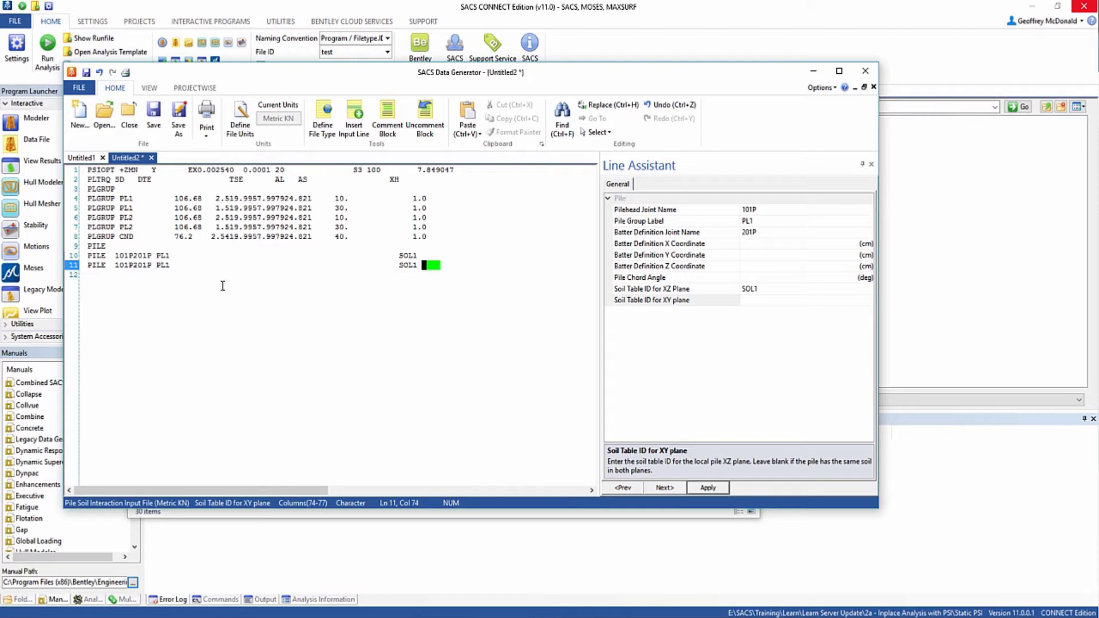
pyautogui.click(125, 265)
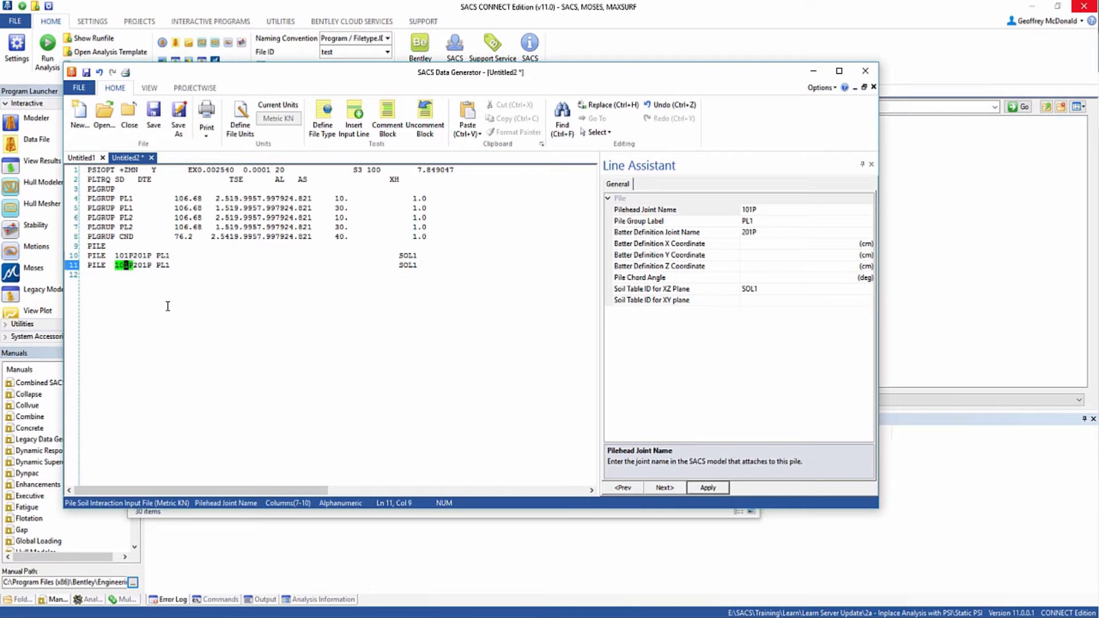
pyautogui.write('2')
pyautogui.press('Right')
pyautogui.press('Right')
pyautogui.press('Right')
pyautogui.write('2')
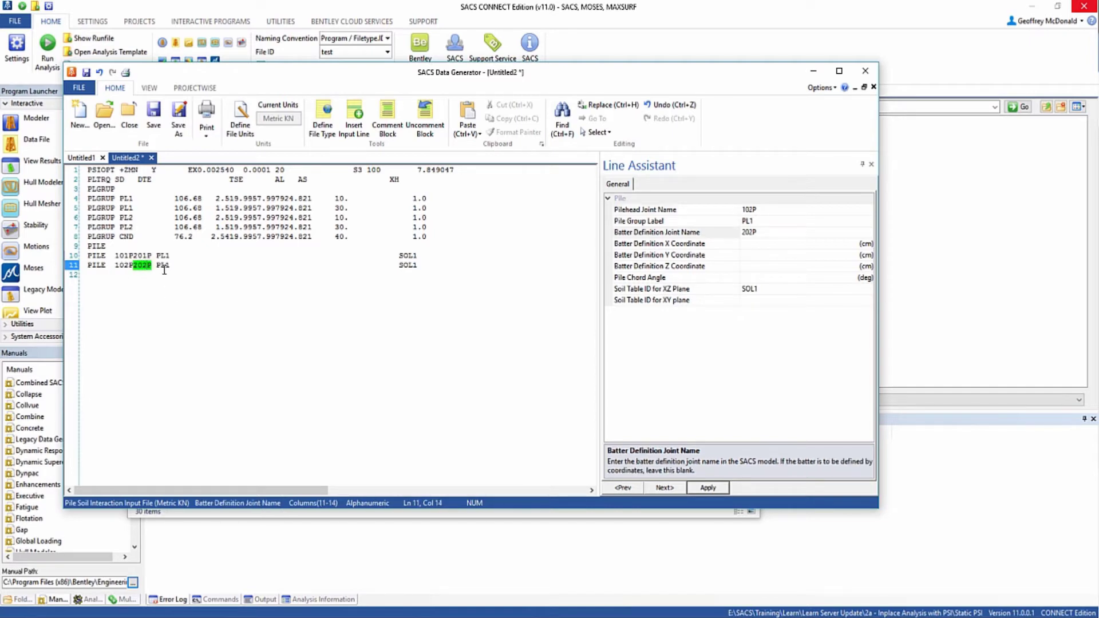
pyautogui.click(165, 269)
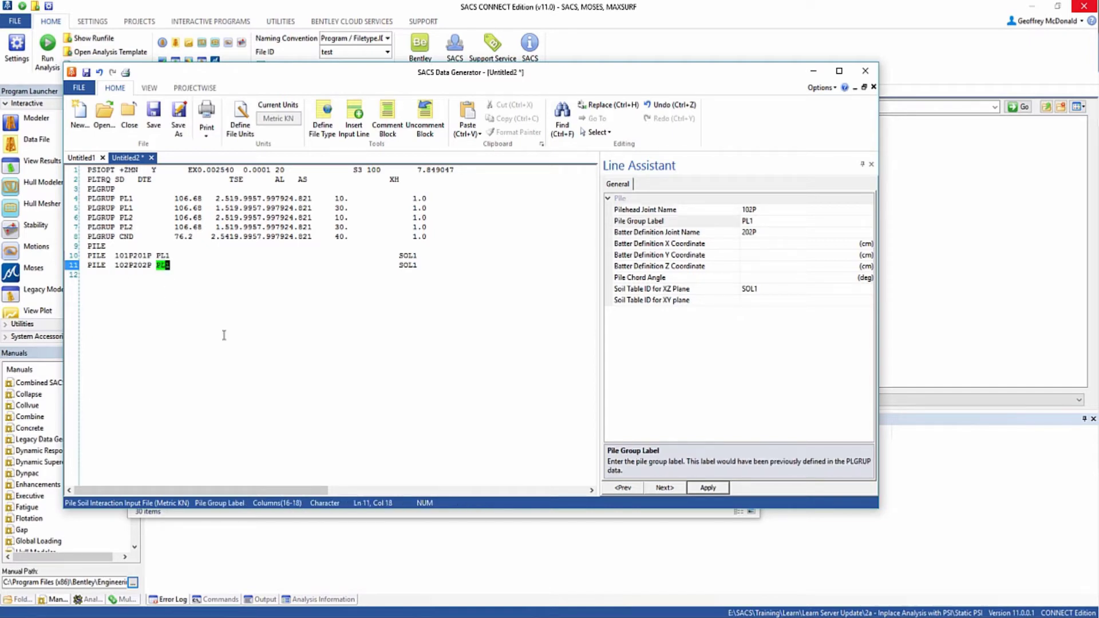
pyautogui.write('2')
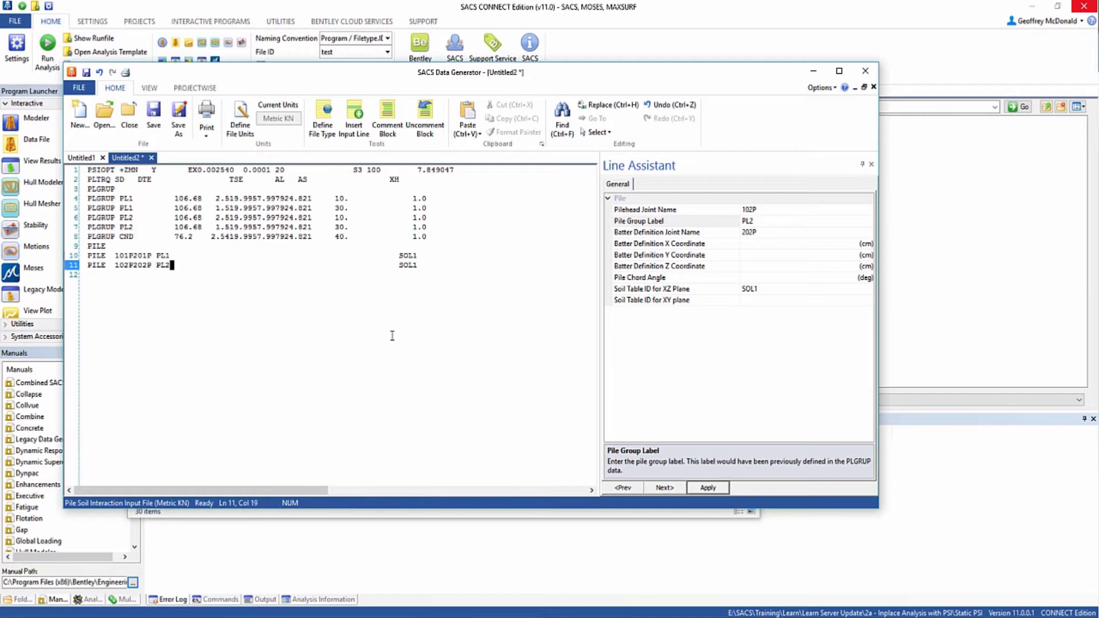
pyautogui.click(421, 263)
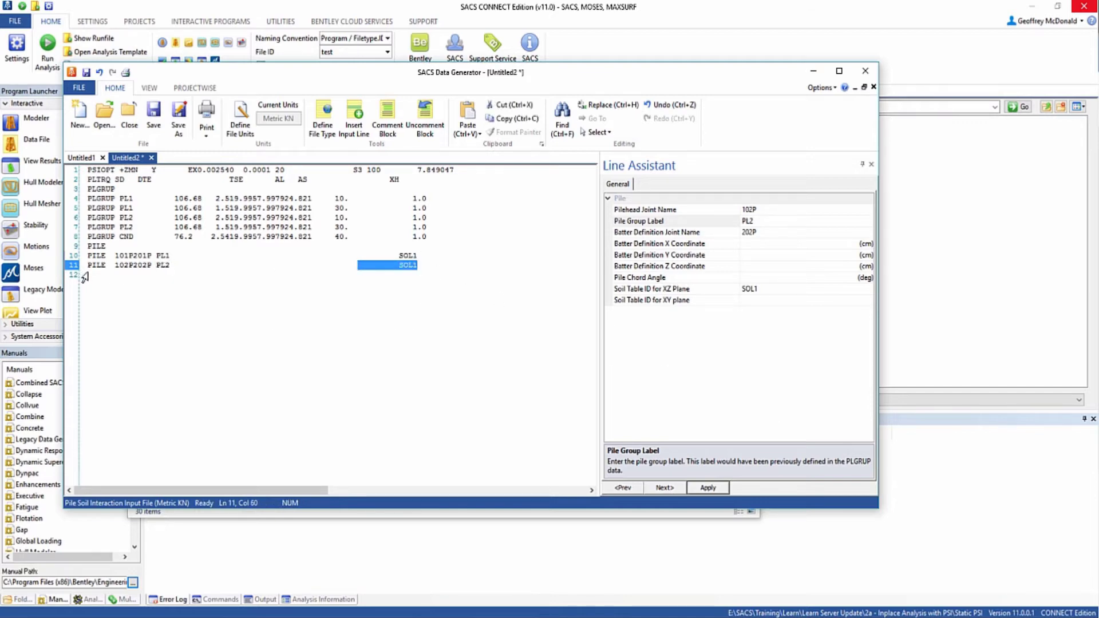
# Paste another PILE line on line 12 and change it to 103P/203P in PL1.
pyautogui.click(93, 274)
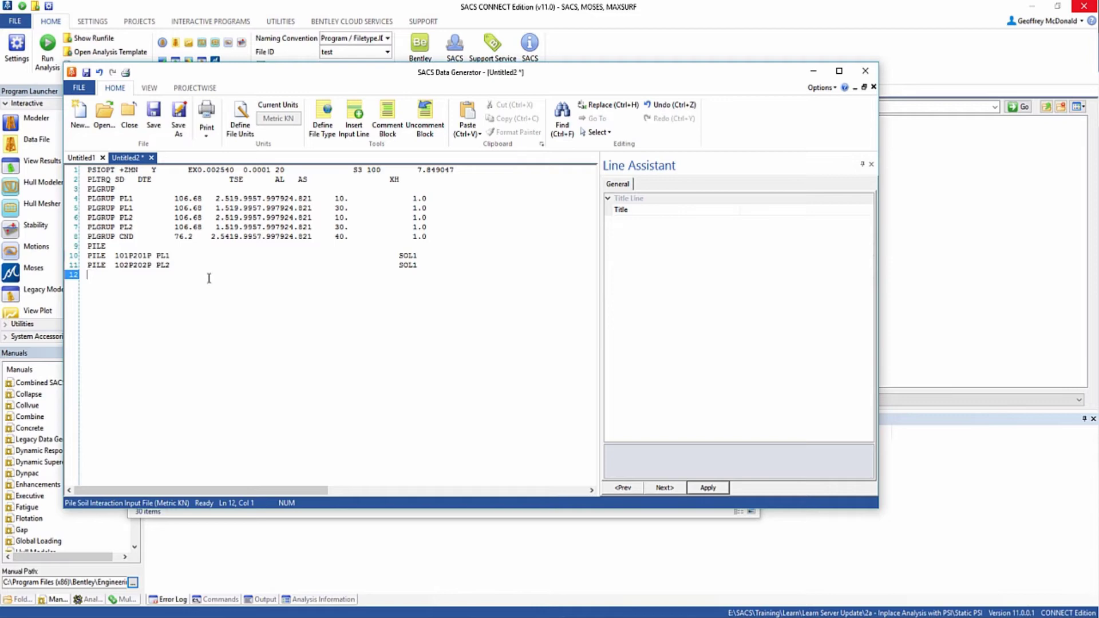
pyautogui.hotkey('ctrl', 'v')
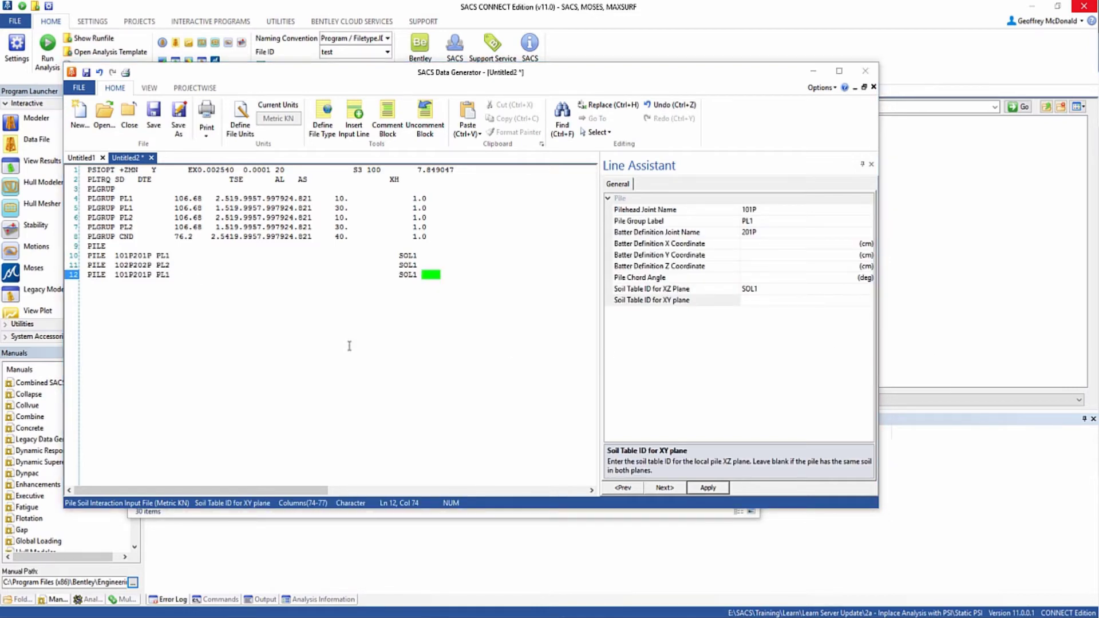
pyautogui.click(126, 278)
pyautogui.write('3')
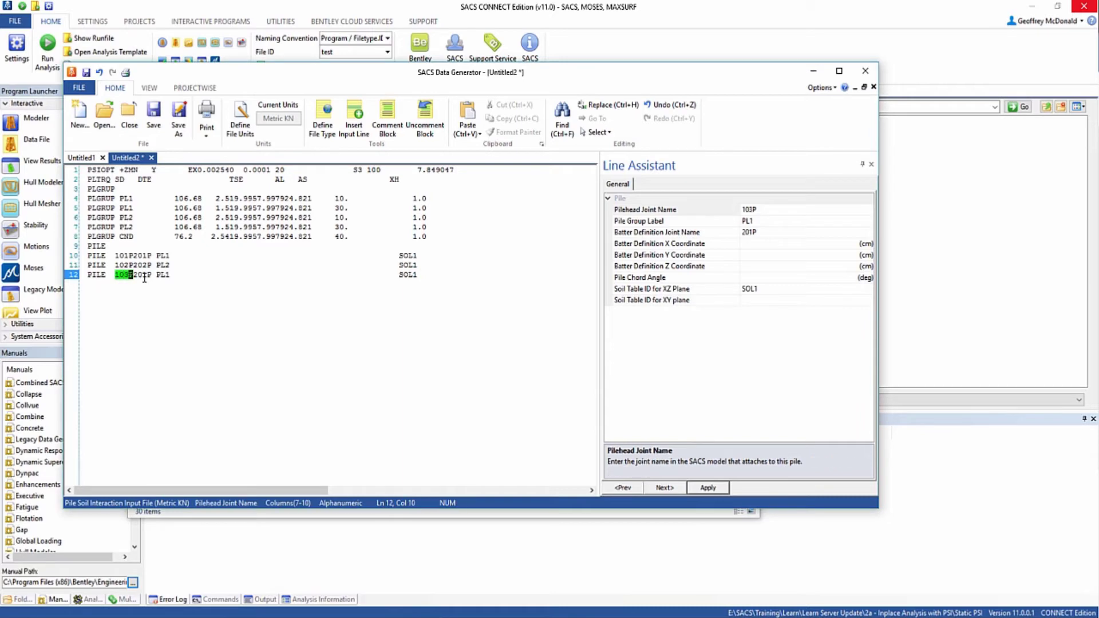
pyautogui.press('Right')
pyautogui.press('Right')
pyautogui.press('Right')
pyautogui.write('3')
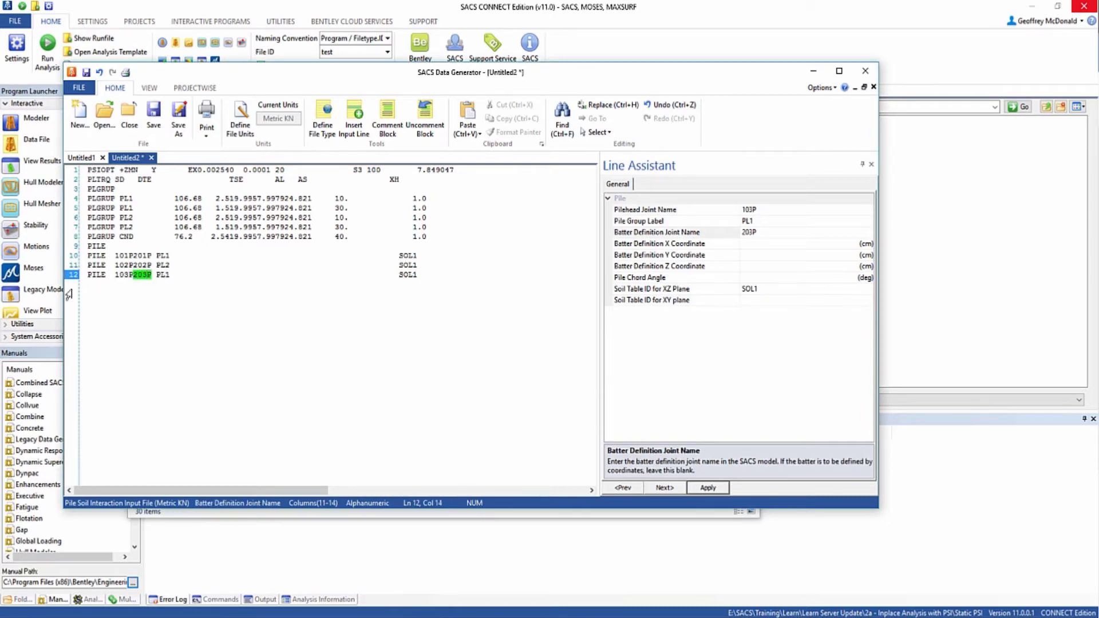
pyautogui.click(89, 276)
pyautogui.click(442, 275)
# Add line 13 as a PILE line for 104P/204P in group PL2.
pyautogui.press('Return')
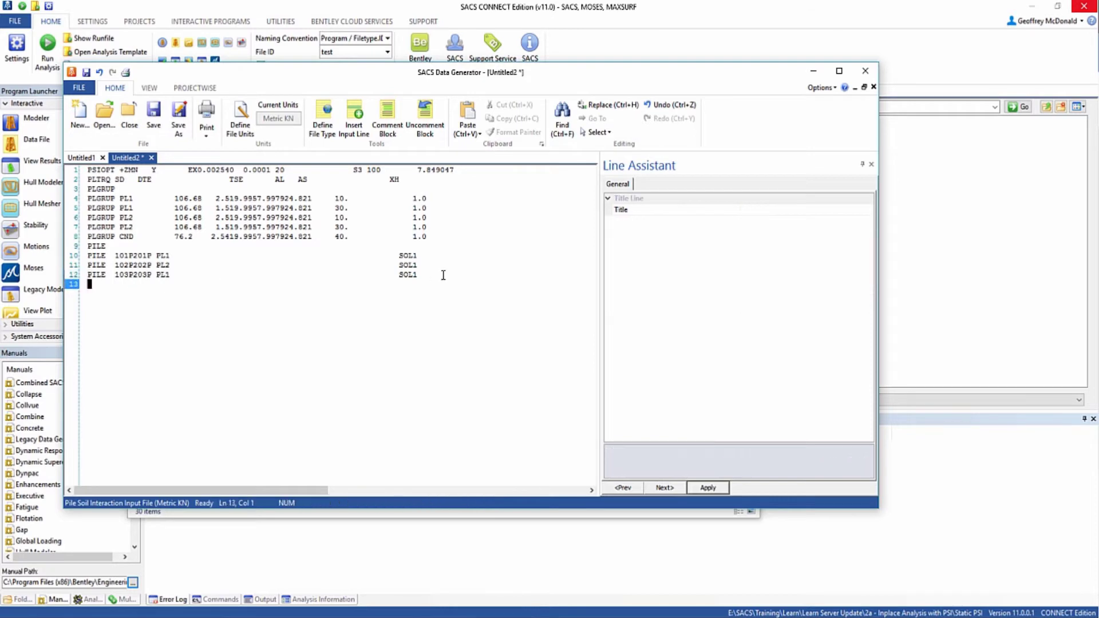
pyautogui.hotkey('ctrl', 'v')
pyautogui.click(126, 286)
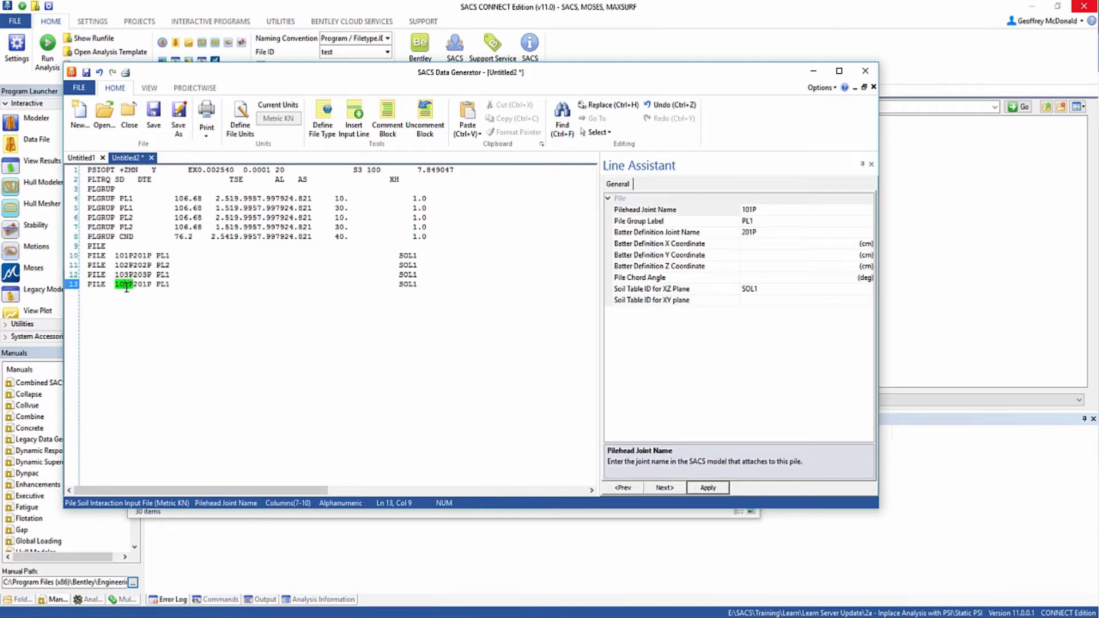
pyautogui.write('4')
pyautogui.click(144, 288)
pyautogui.write('4')
pyautogui.press('Right')
pyautogui.press('Right')
pyautogui.press('Right')
pyautogui.press('Right')
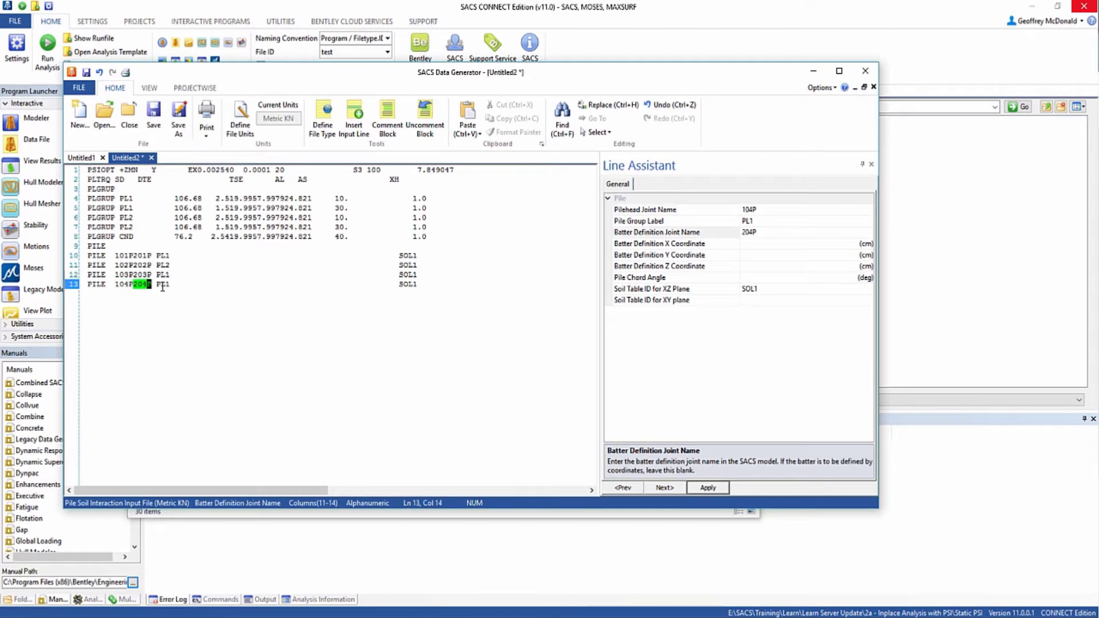
pyautogui.write('2')
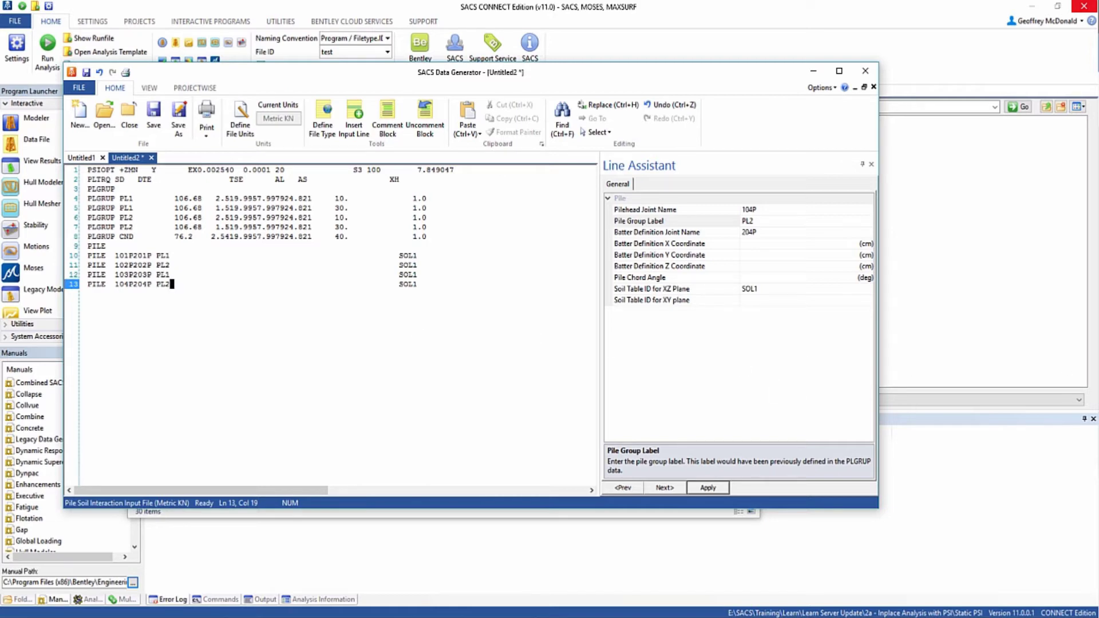
# Add line 14 as a PILE line for 105C/205C in group CND.
pyautogui.click(461, 284)
pyautogui.press('Return')
pyautogui.hotkey('ctrl', 'v')
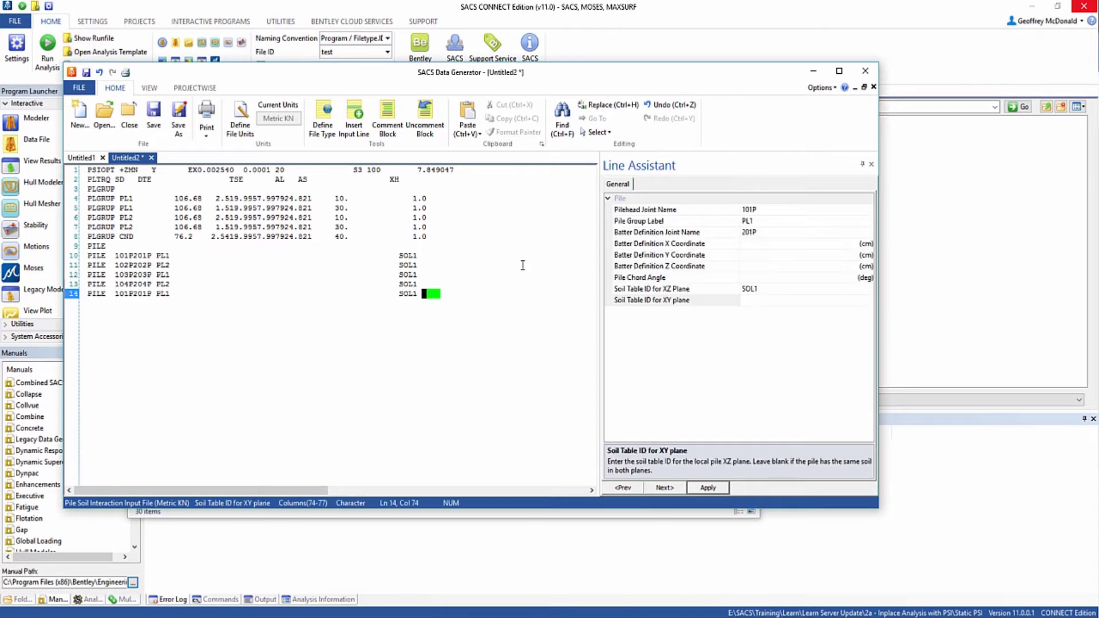
pyautogui.click(118, 293)
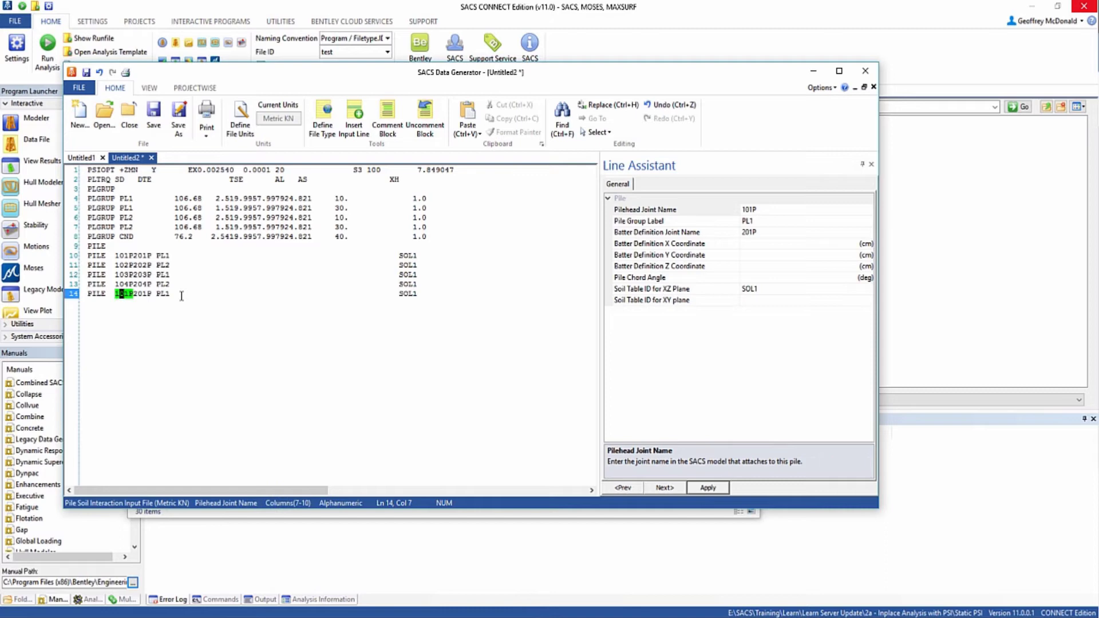
pyautogui.write('105C')
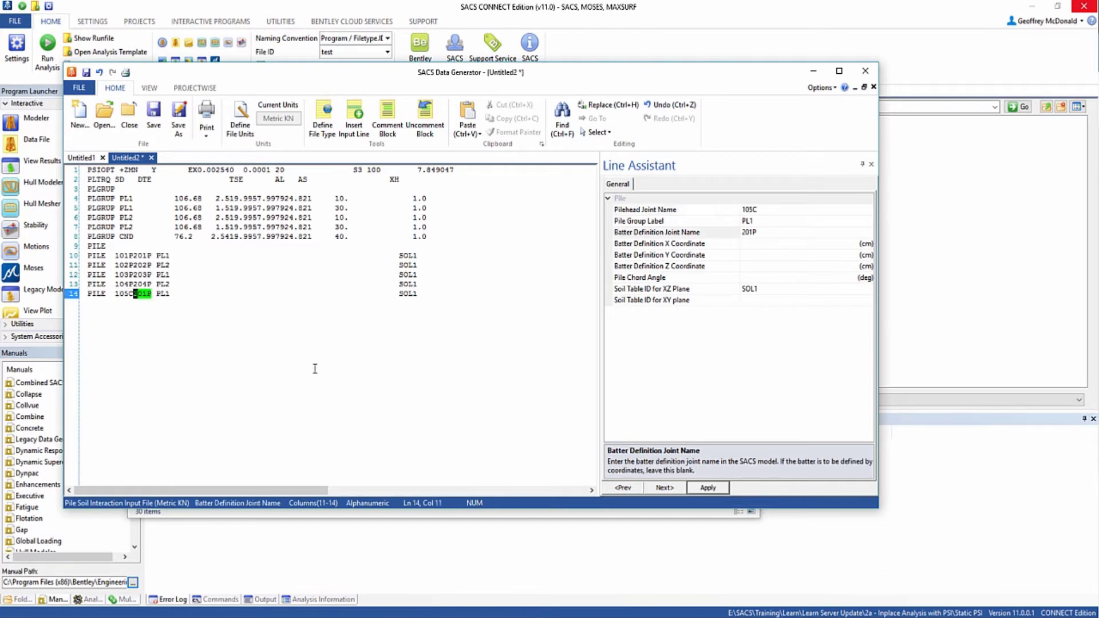
pyautogui.write('205C')
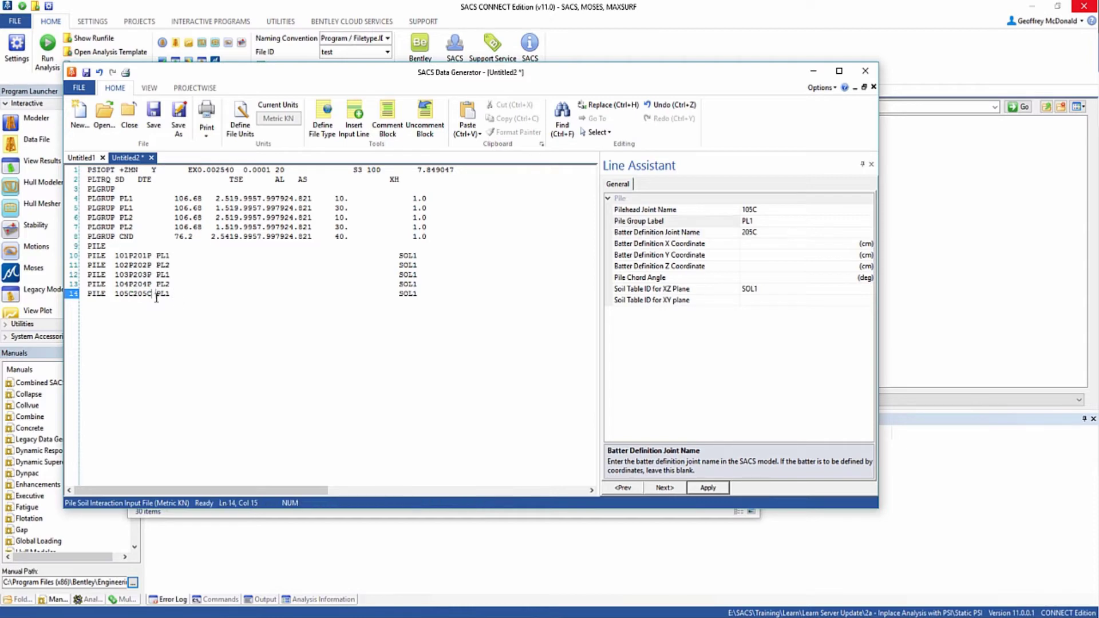
pyautogui.click(156, 295)
pyautogui.write('CND')
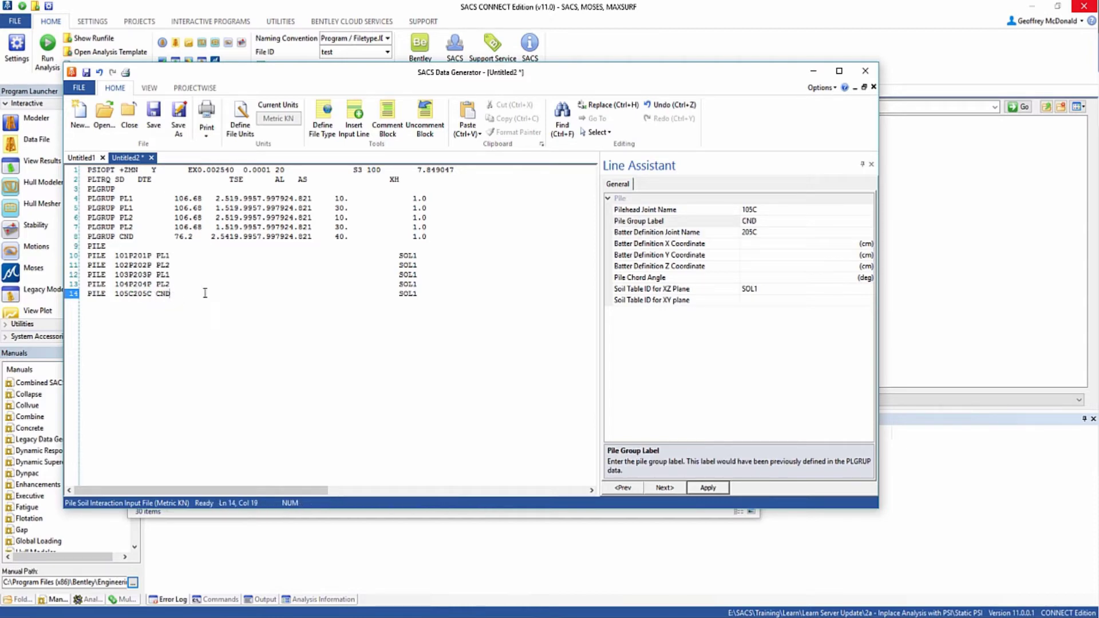
# Copy the 105C PILE line and paste a duplicate onto line 15.
pyautogui.moveTo(425, 294); pyautogui.dragTo(92, 306)
pyautogui.hotkey('ctrl', 'c')
pyautogui.press('End')
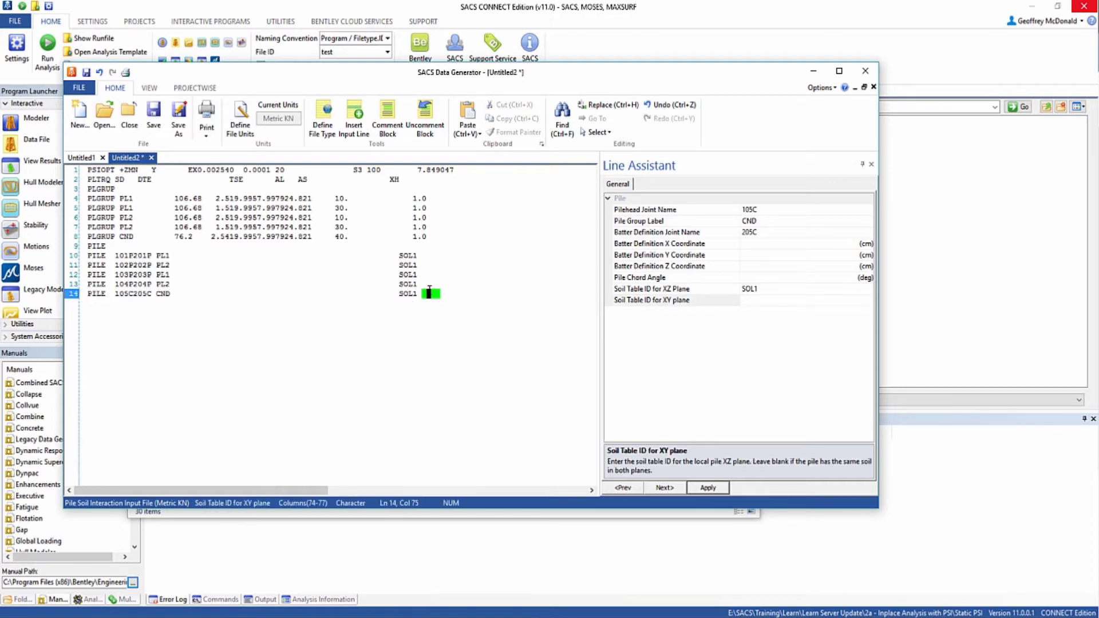
pyautogui.press('Return')
pyautogui.hotkey('ctrl', 'v')
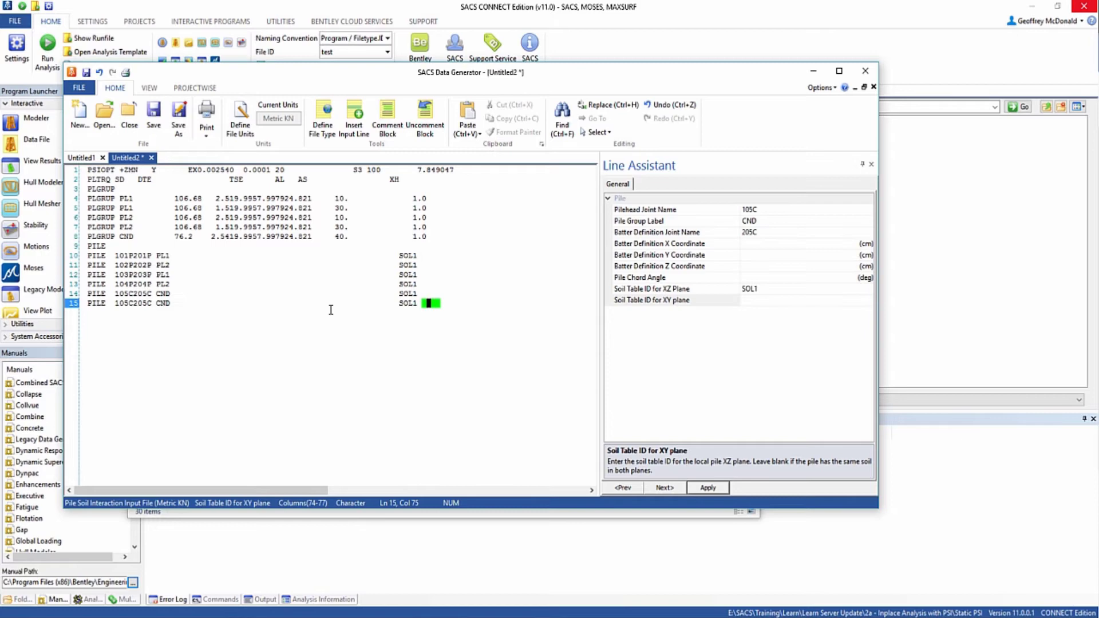
# Change line 15's joints to 106C/206C.
pyautogui.click(125, 304)
pyautogui.write('106C')
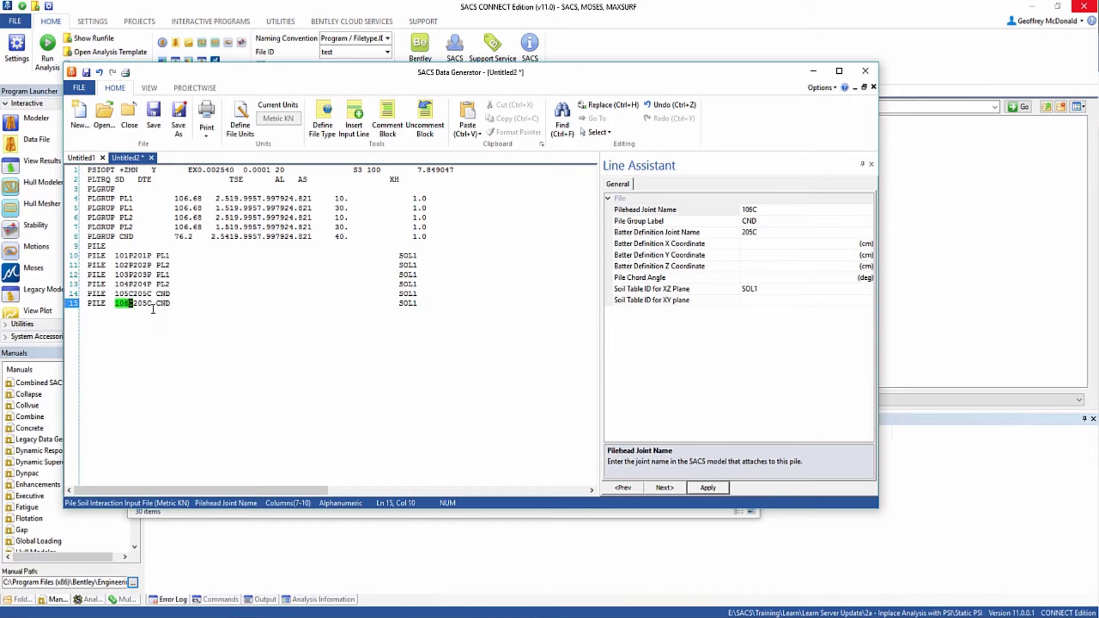
pyautogui.write('206C')
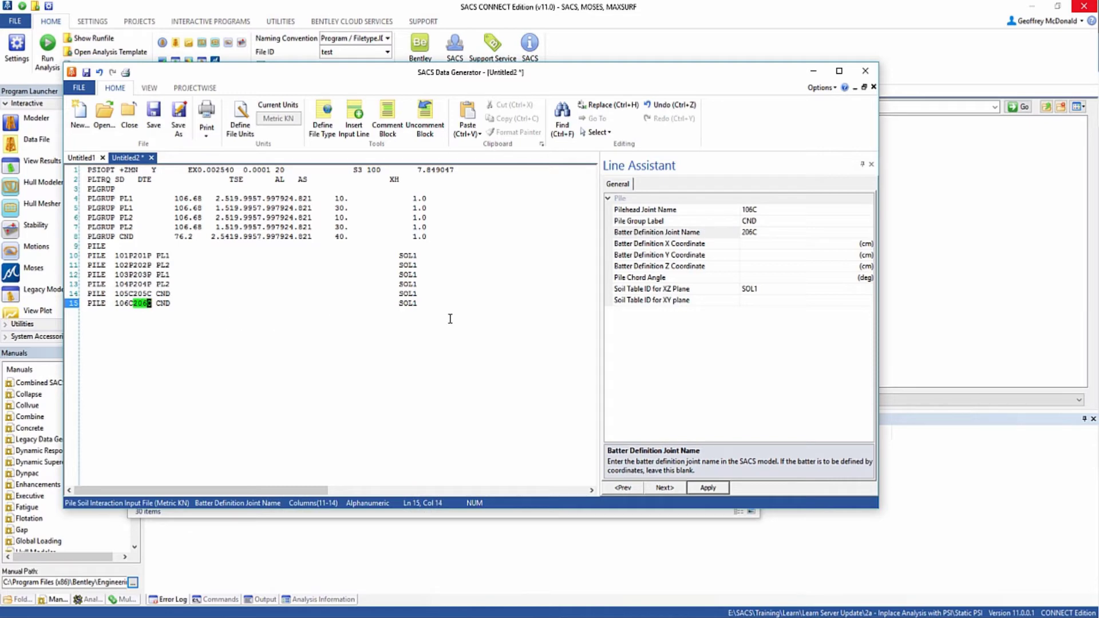
pyautogui.press('End')
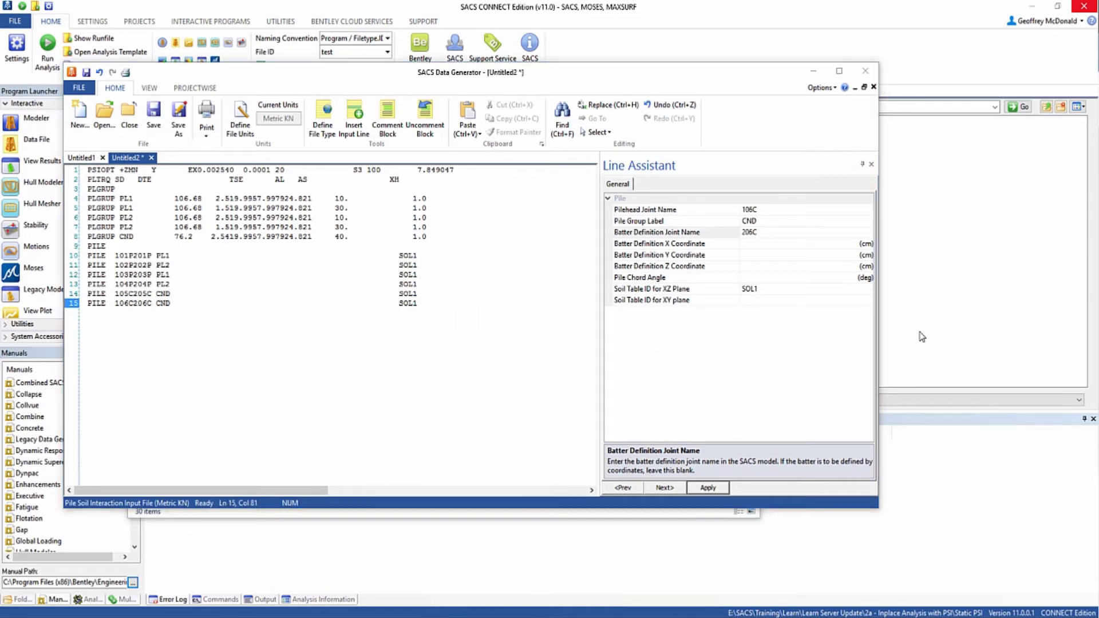
pyautogui.click(449, 302)
# Add line 16 as a CND PILE line for 107C/207C.
pyautogui.press('Return')
pyautogui.hotkey('ctrl', 'v')
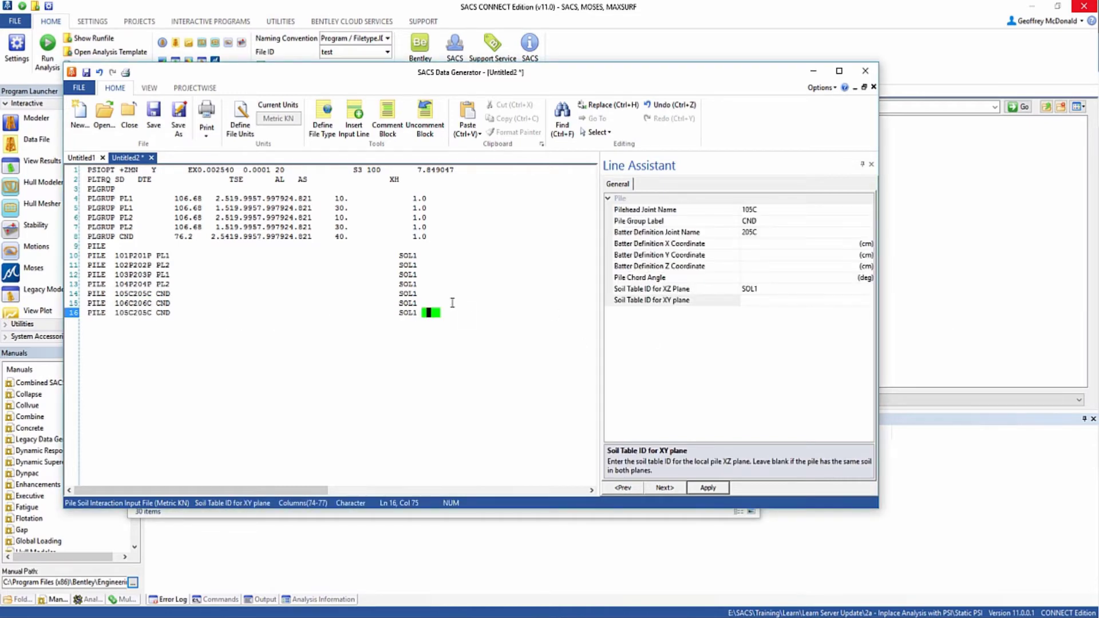
pyautogui.click(127, 313)
pyautogui.write('107C')
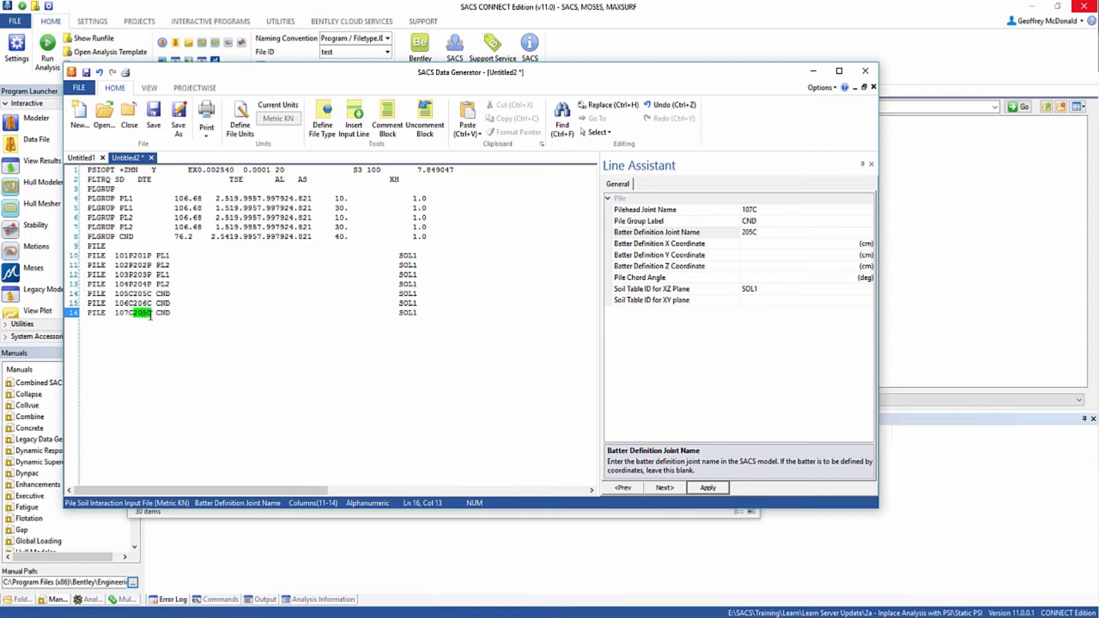
pyautogui.write('207C')
pyautogui.press('Return')
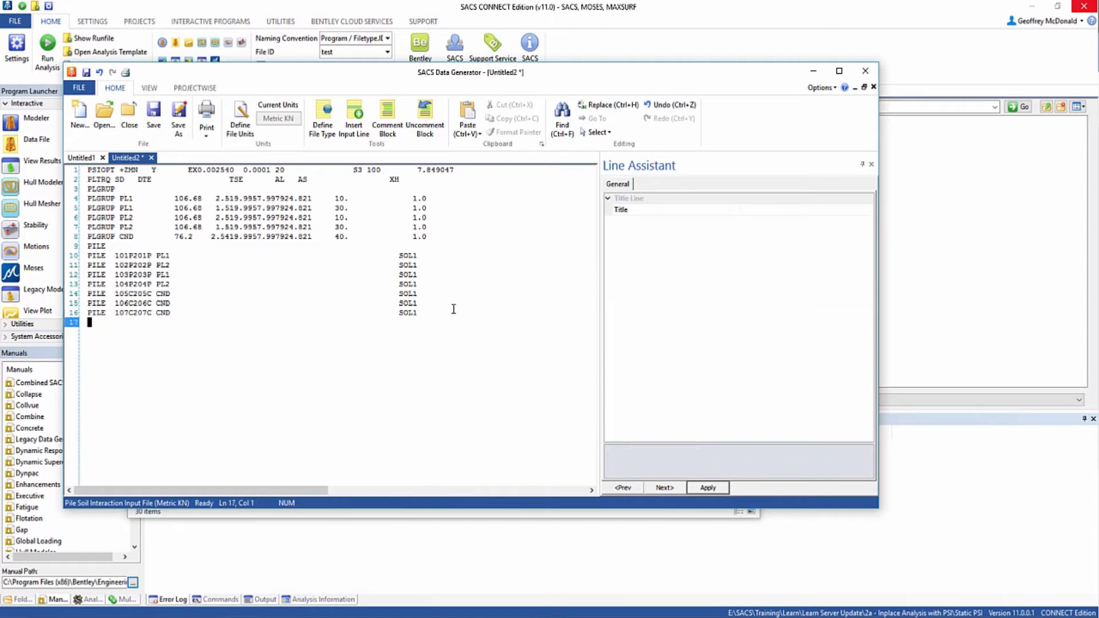
# Add line 17 as 108C/208C and check line 15's batter coordinate fields.
pyautogui.hotkey('ctrl', 'v')
pyautogui.click(127, 322)
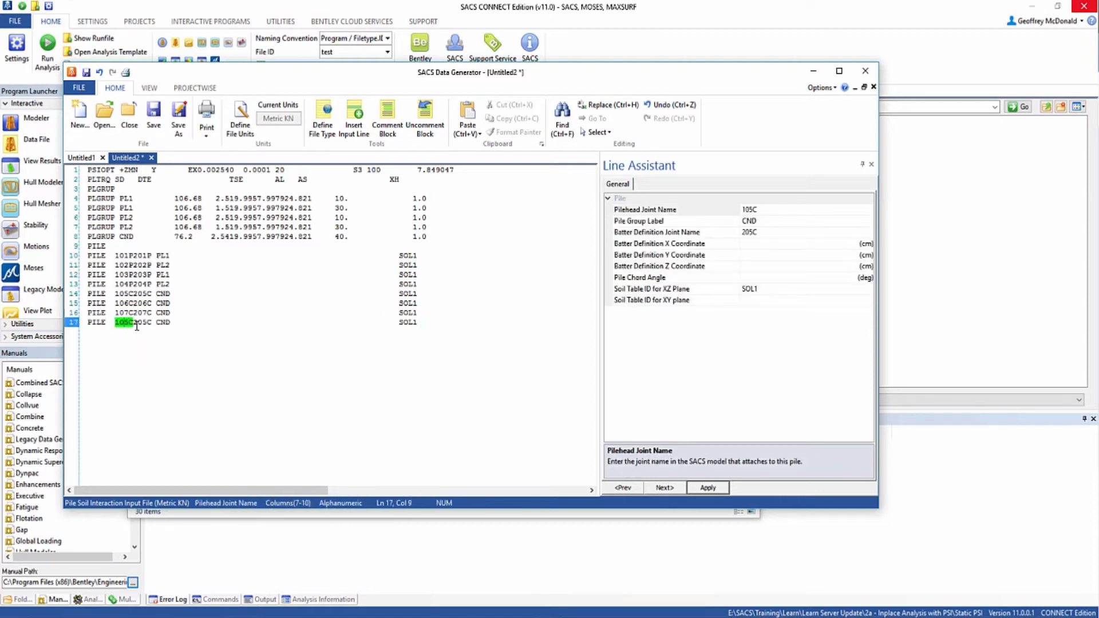
pyautogui.write('108C')
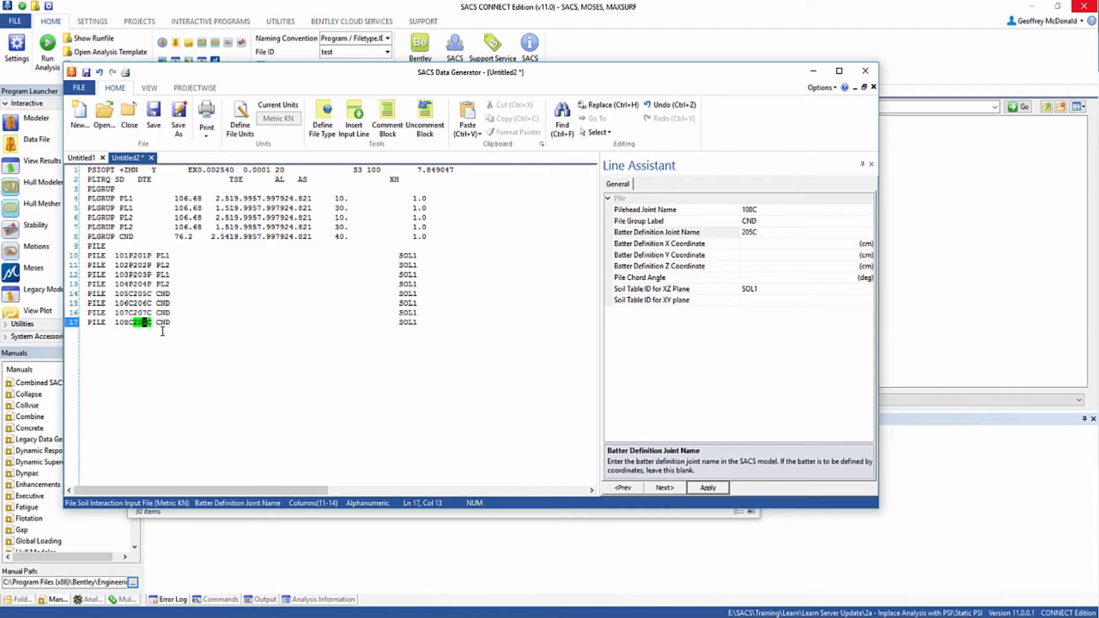
pyautogui.write('208C')
pyautogui.click(243, 304)
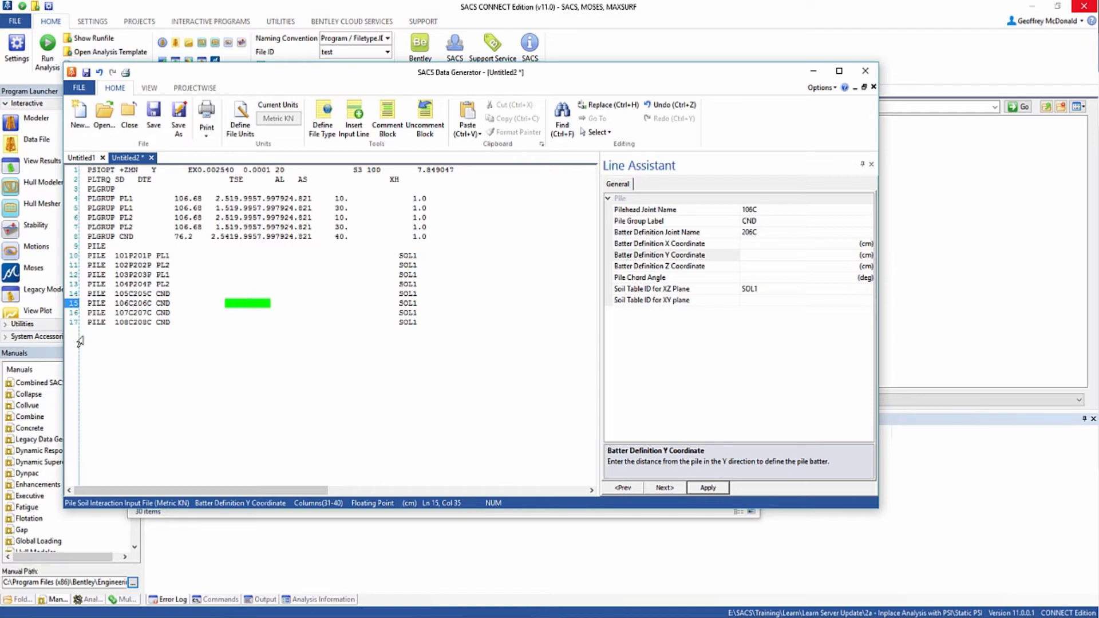
pyautogui.hotkey('shift', 'Tab')
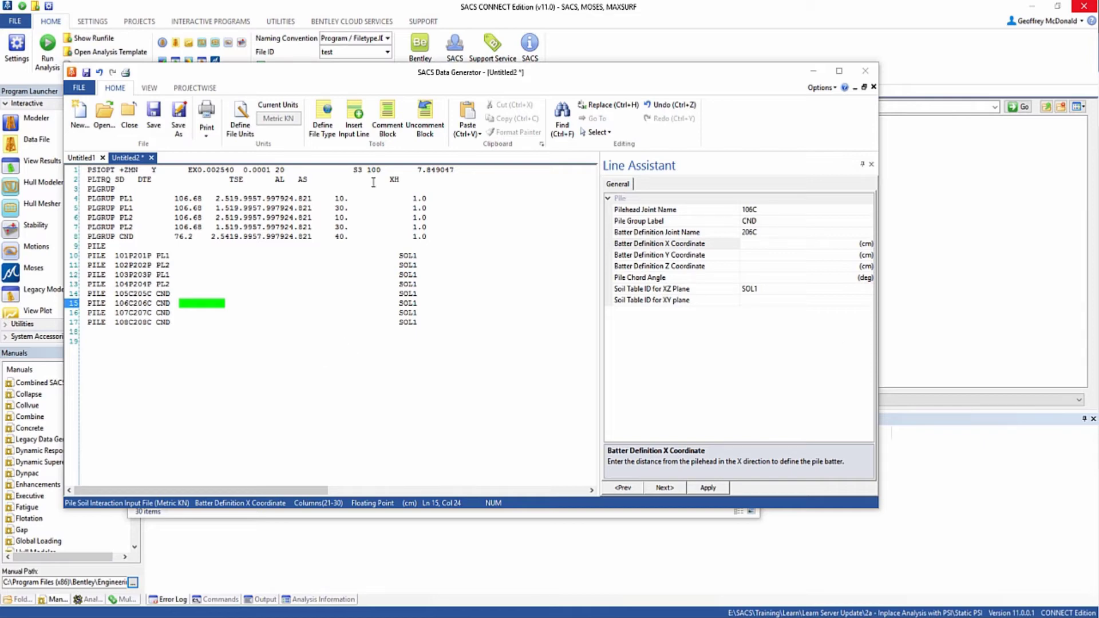
# Insert a SOIL TZAXIAL HEAD (T-Z Soil Axial) card on the empty line after the pile lines.
pyautogui.click(106, 332)
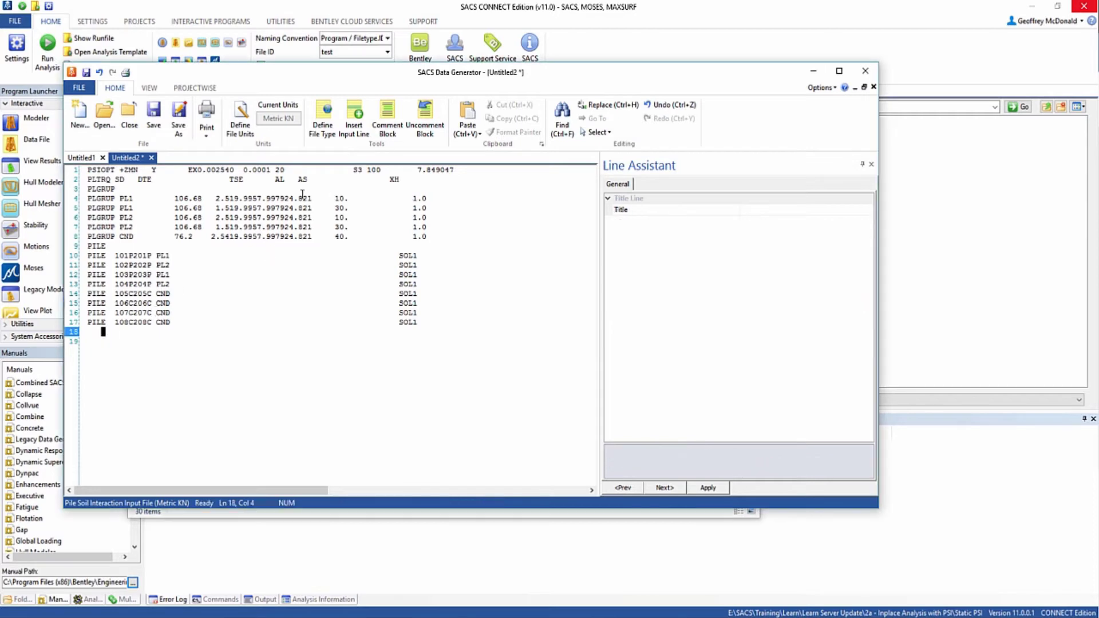
pyautogui.click(353, 136)
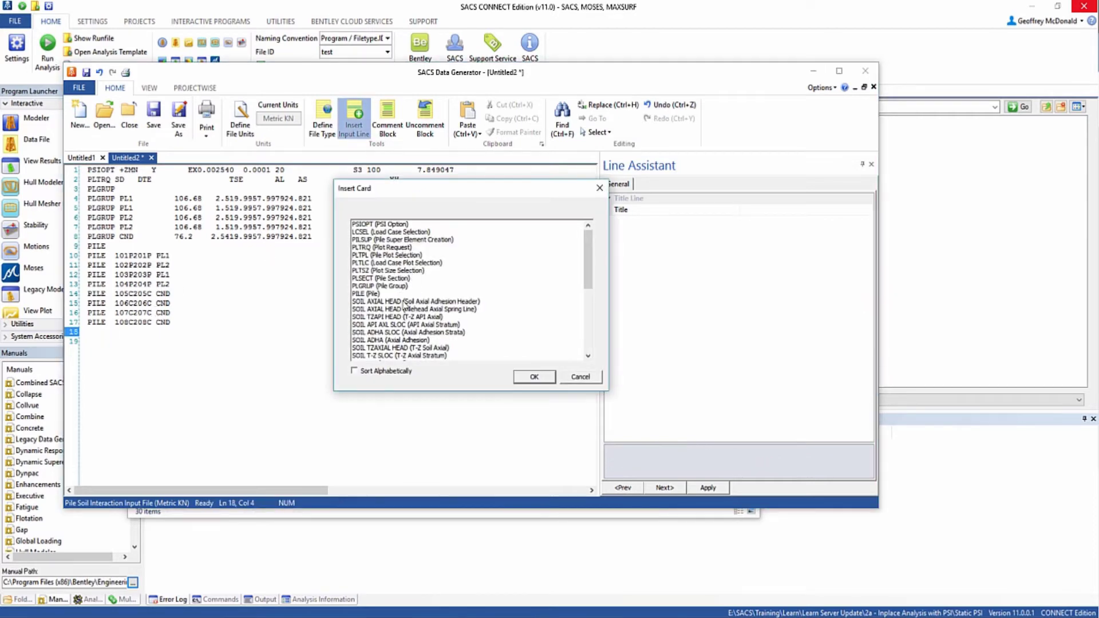
pyautogui.scroll(-1, 409, 321)
pyautogui.scroll(-2, 408, 320)
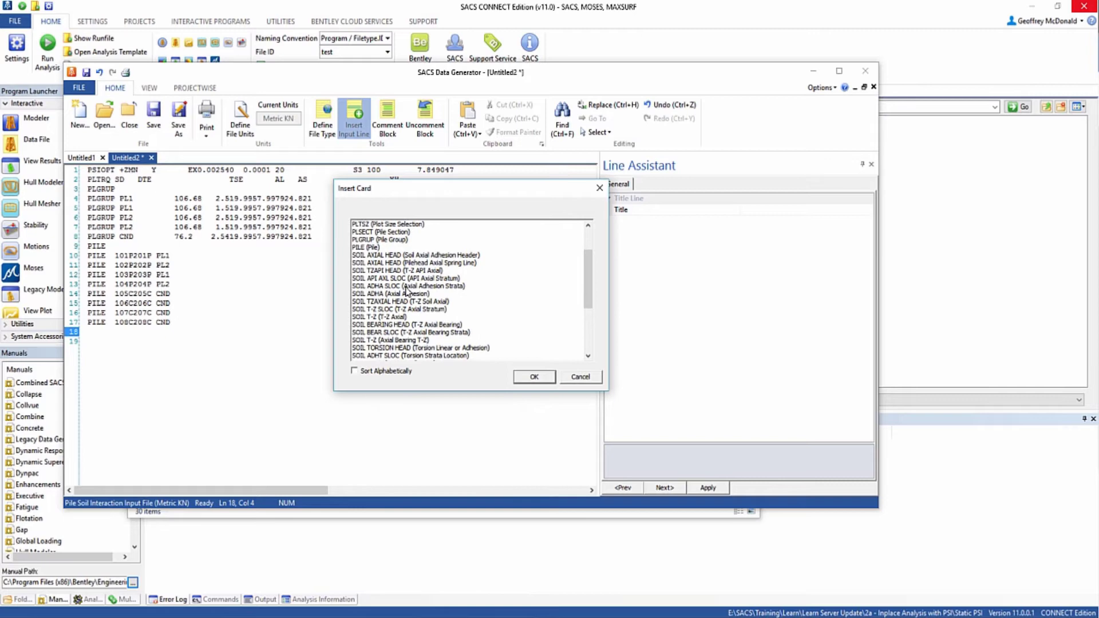
pyautogui.scroll(-1, 407, 283)
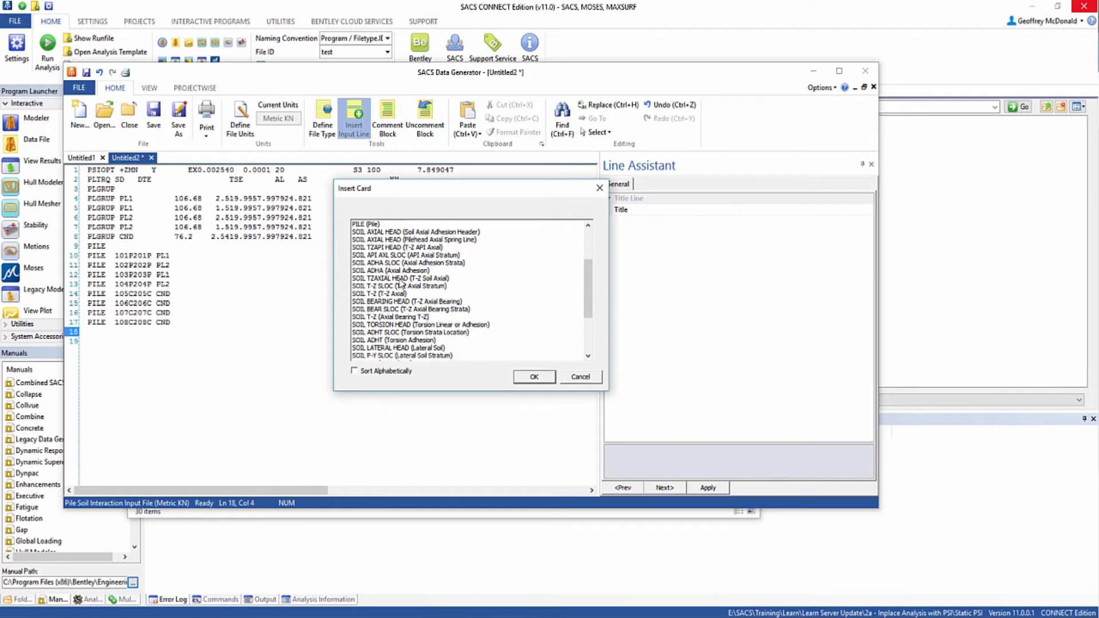
pyautogui.click(405, 279)
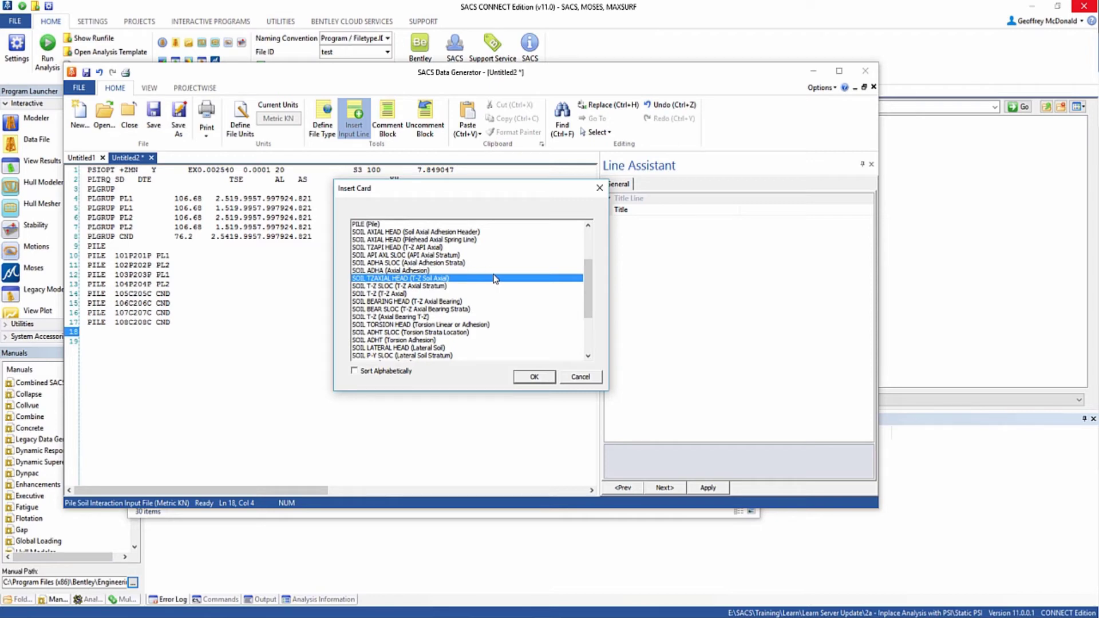
pyautogui.click(535, 378)
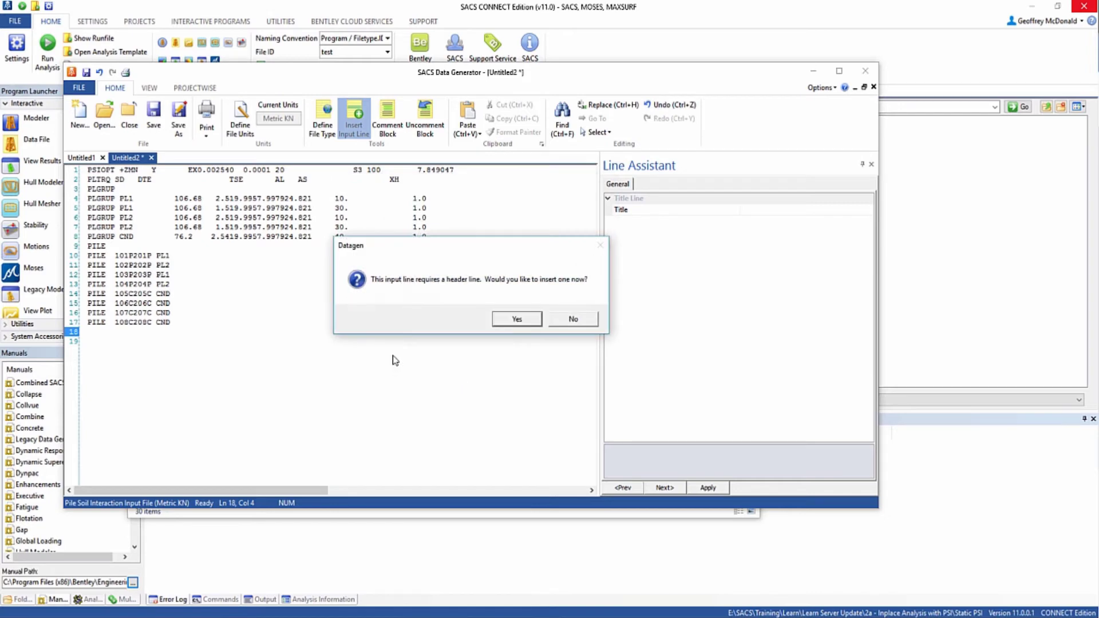
# Accept the SOIL header; apply 8 strata, T factor 0.0627, Z factor 2.54, table SOL1.
pyautogui.click(527, 324)
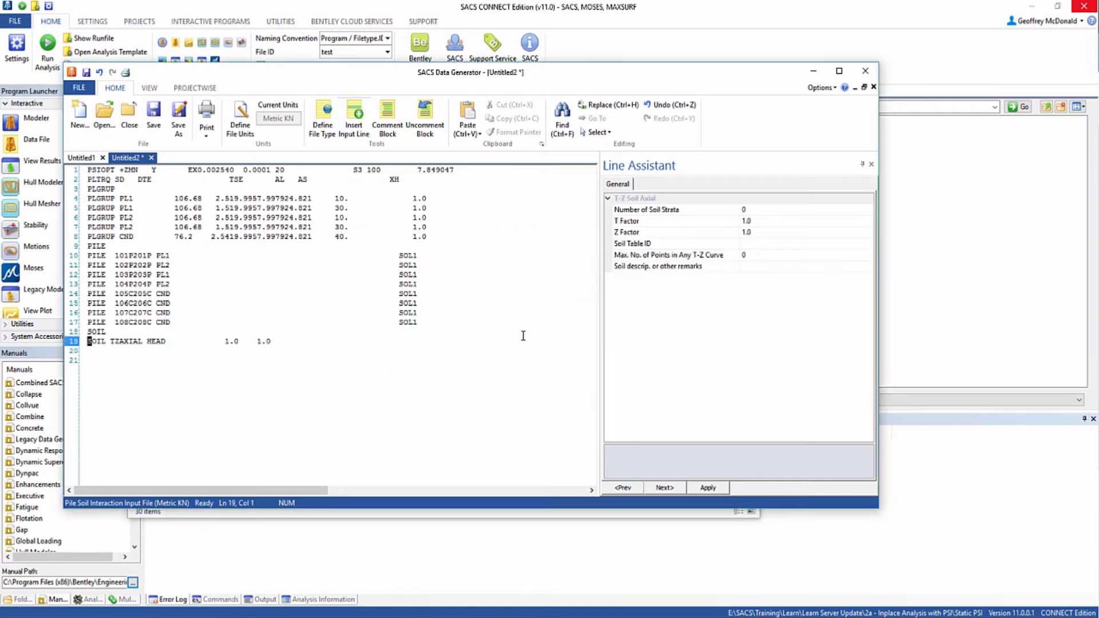
pyautogui.click(773, 213)
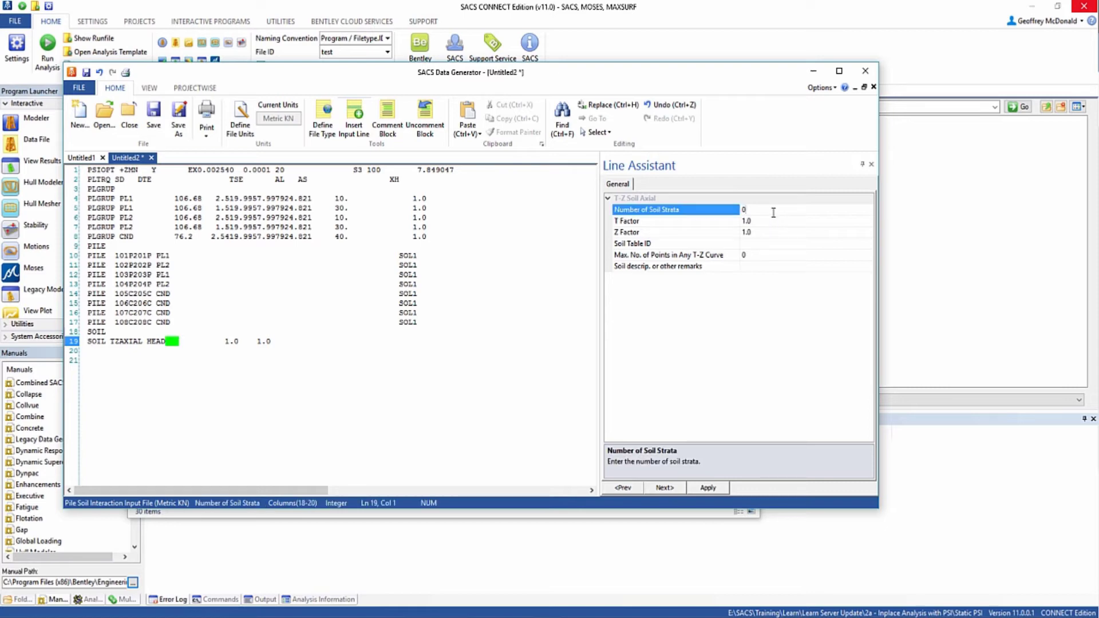
pyautogui.doubleClick(740, 211)
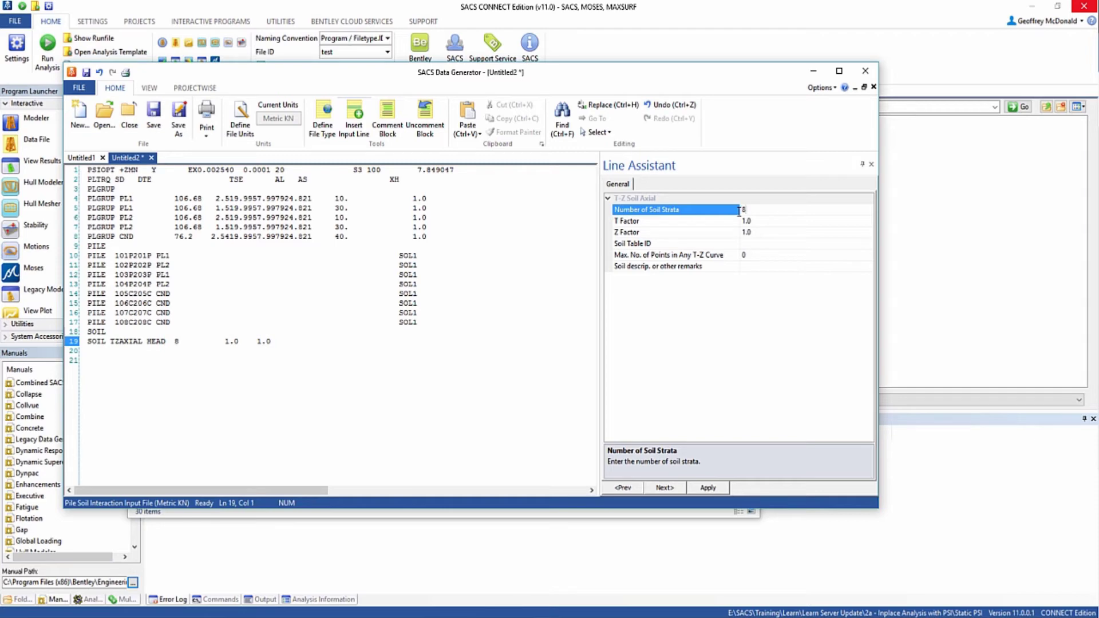
pyautogui.write('8')
pyautogui.click(769, 223)
pyautogui.moveTo(772, 222); pyautogui.dragTo(732, 222)
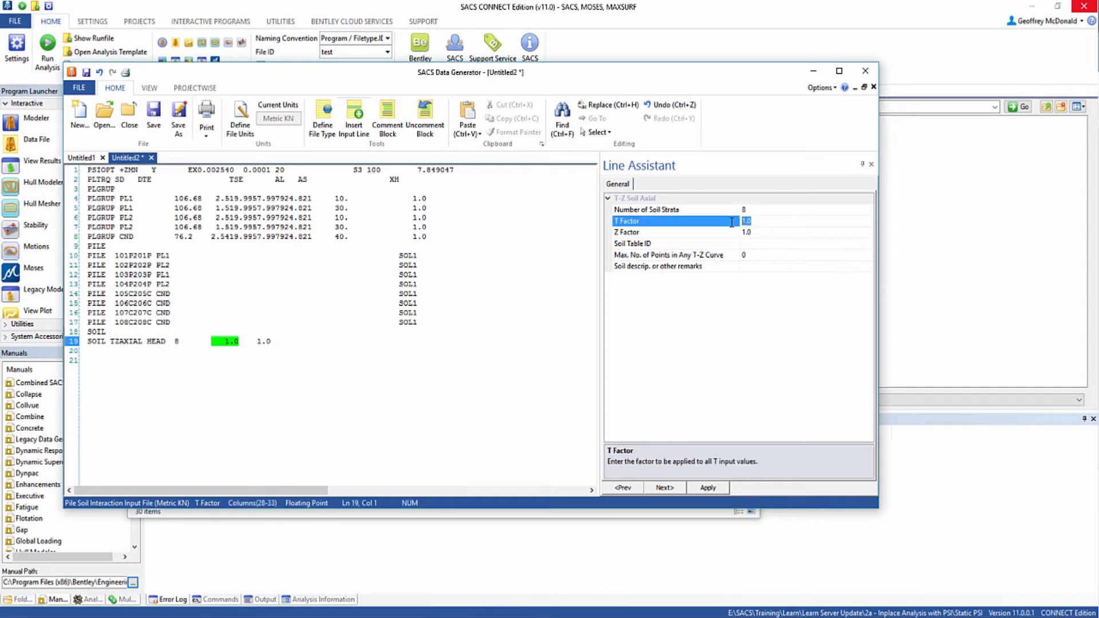
pyautogui.write('0')
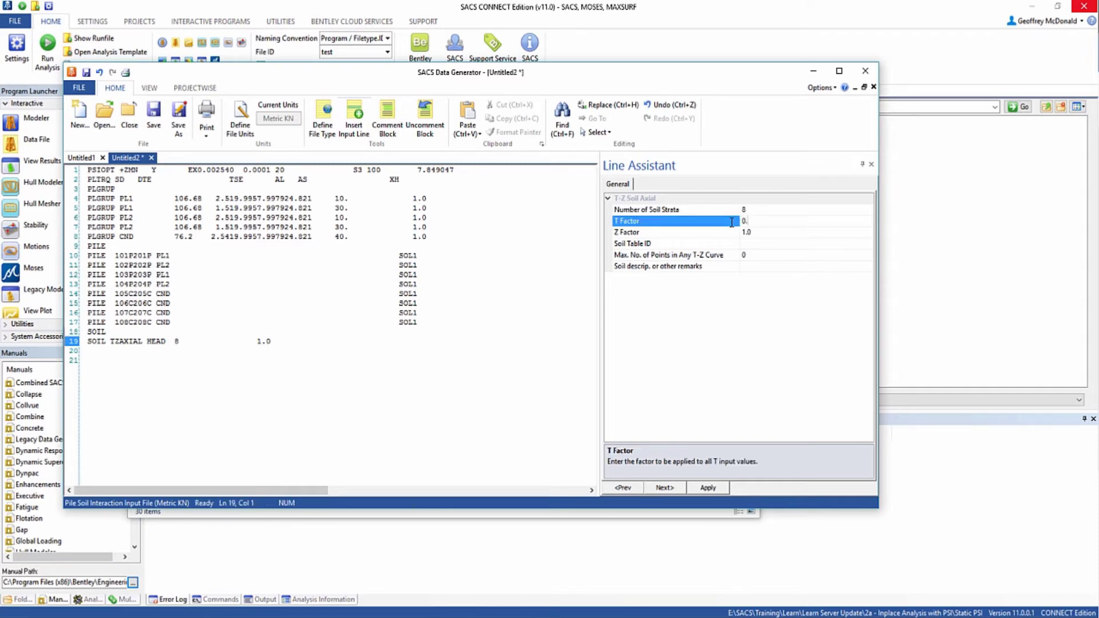
pyautogui.write('.0627')
pyautogui.press('Tab')
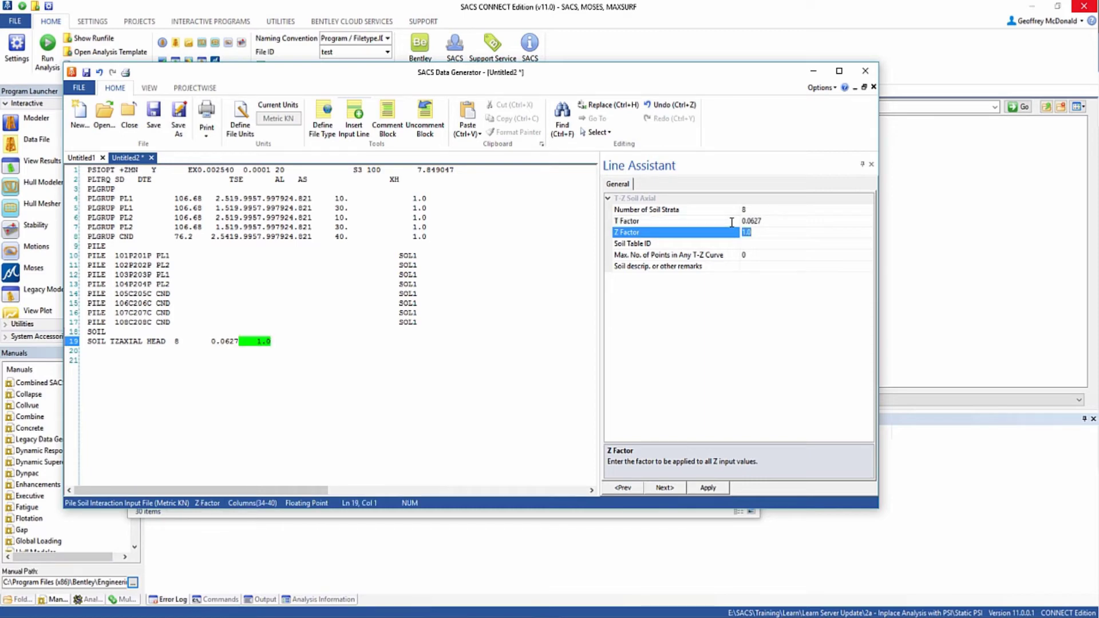
pyautogui.write('2.54')
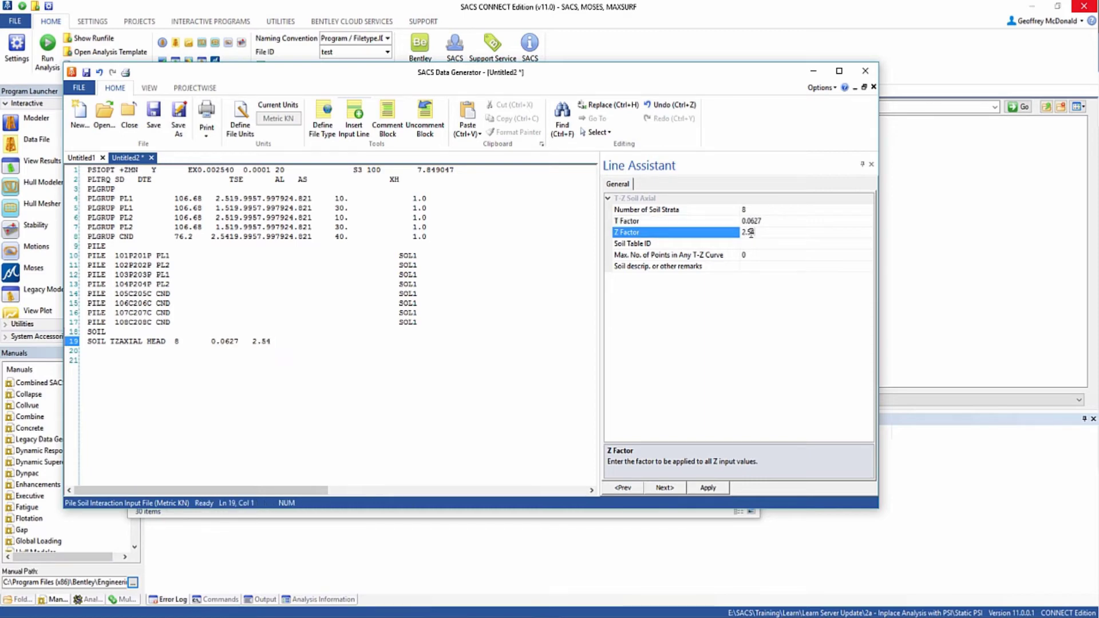
pyautogui.click(762, 246)
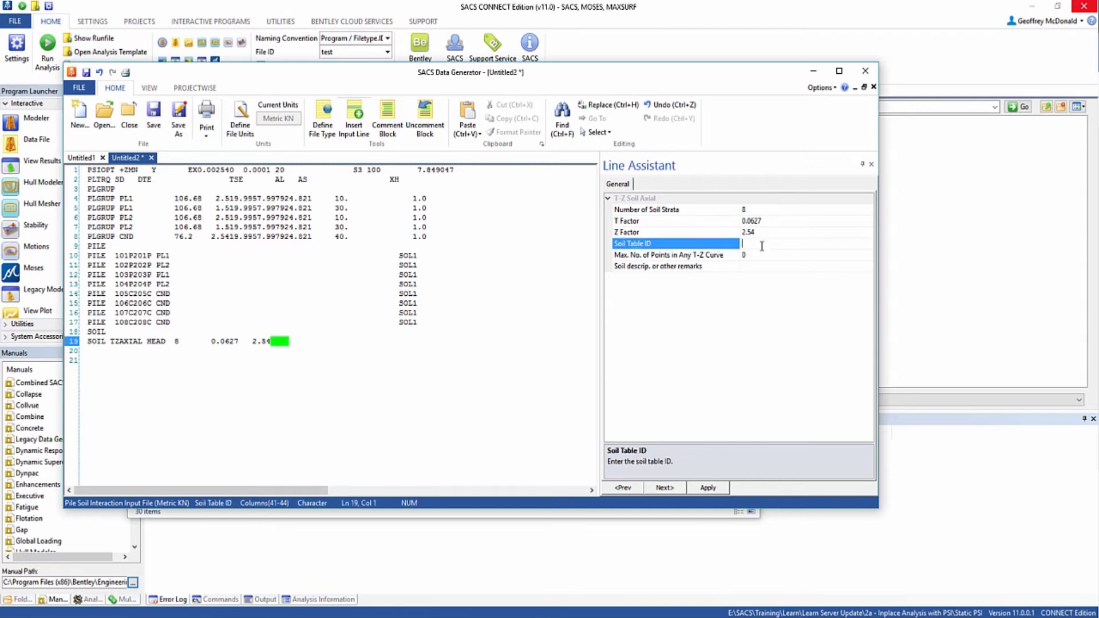
pyautogui.write('SOL1')
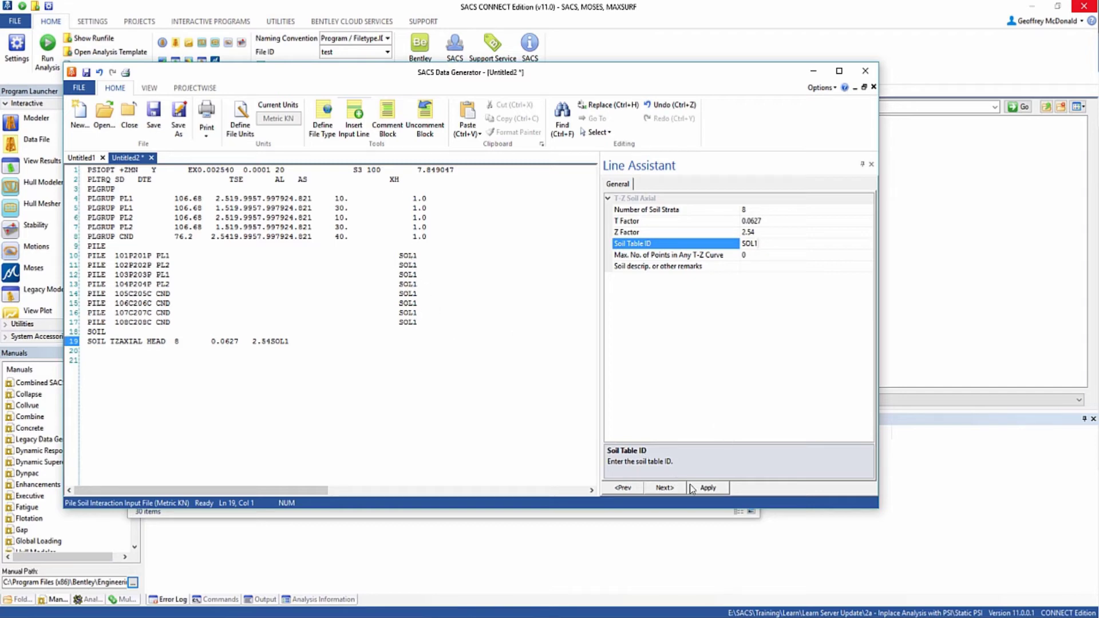
pyautogui.click(708, 489)
# Insert a SOIL T-Z SLOC stratum card at line 20.
pyautogui.click(367, 356)
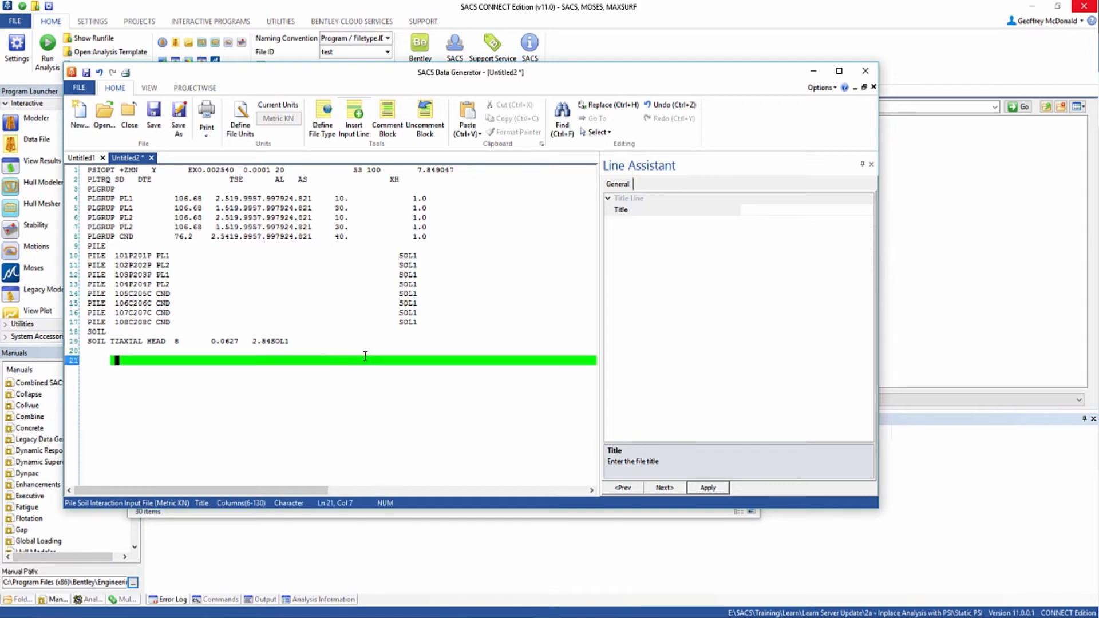
pyautogui.click(95, 351)
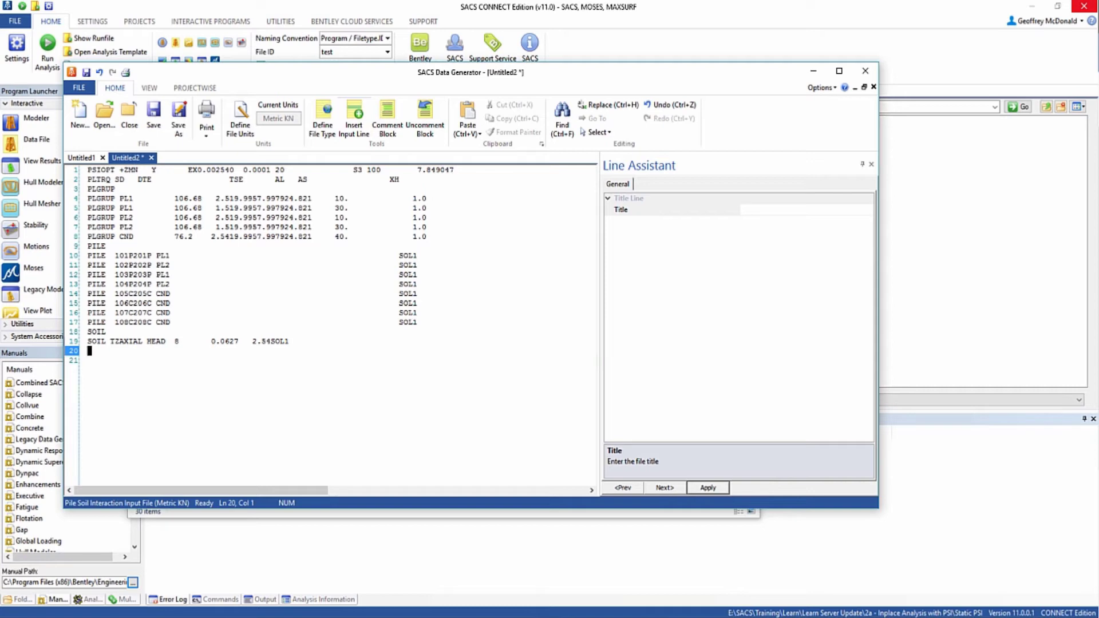
pyautogui.click(354, 121)
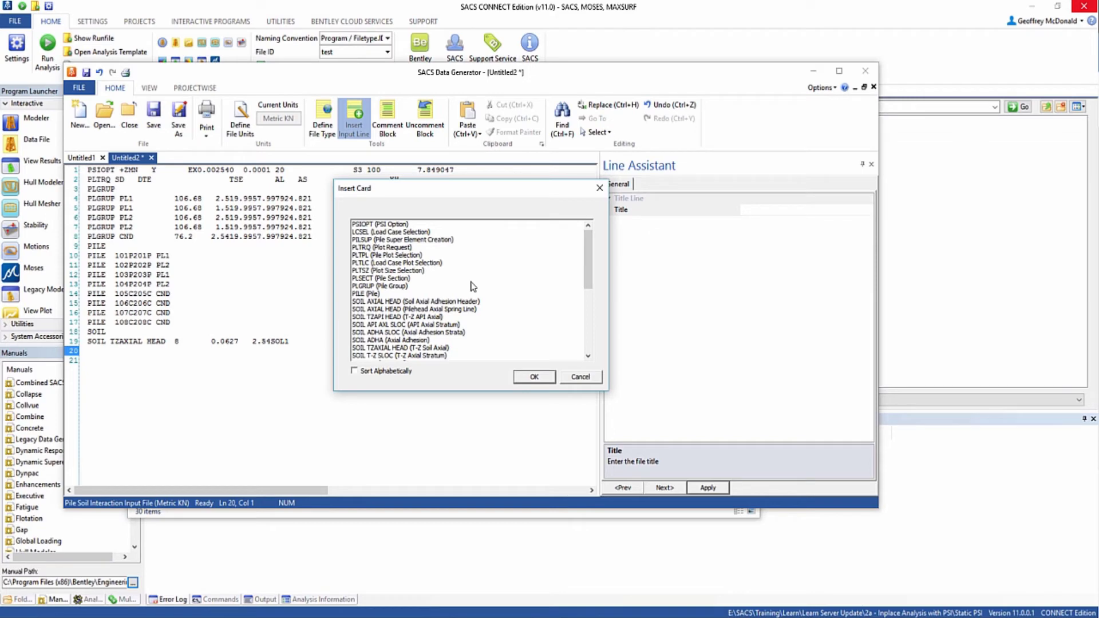
pyautogui.scroll(-4, 441, 295)
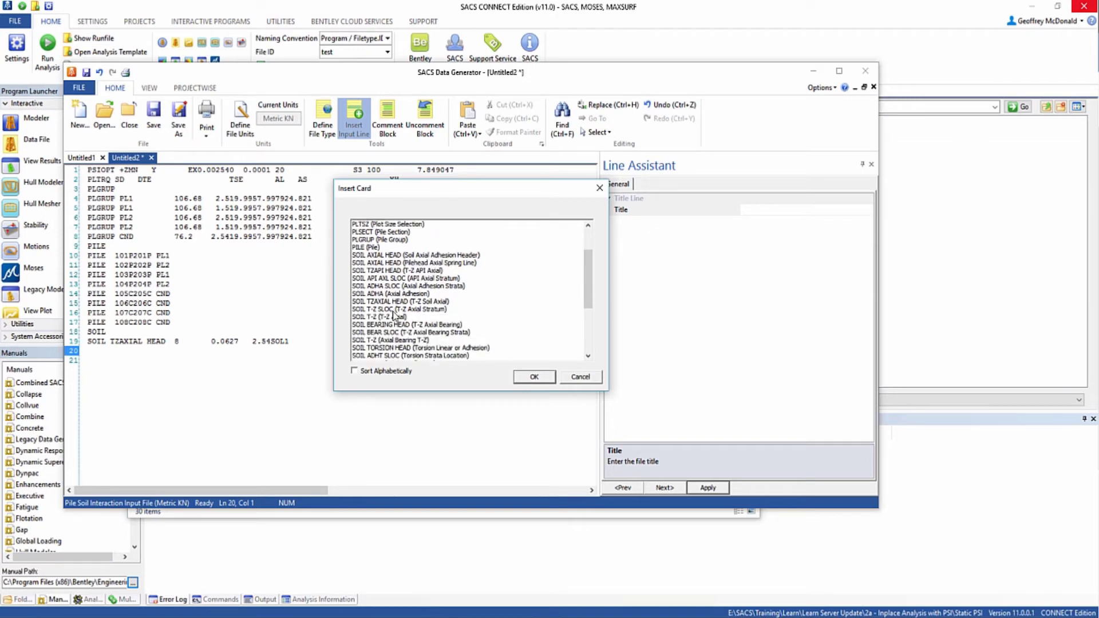
pyautogui.click(394, 312)
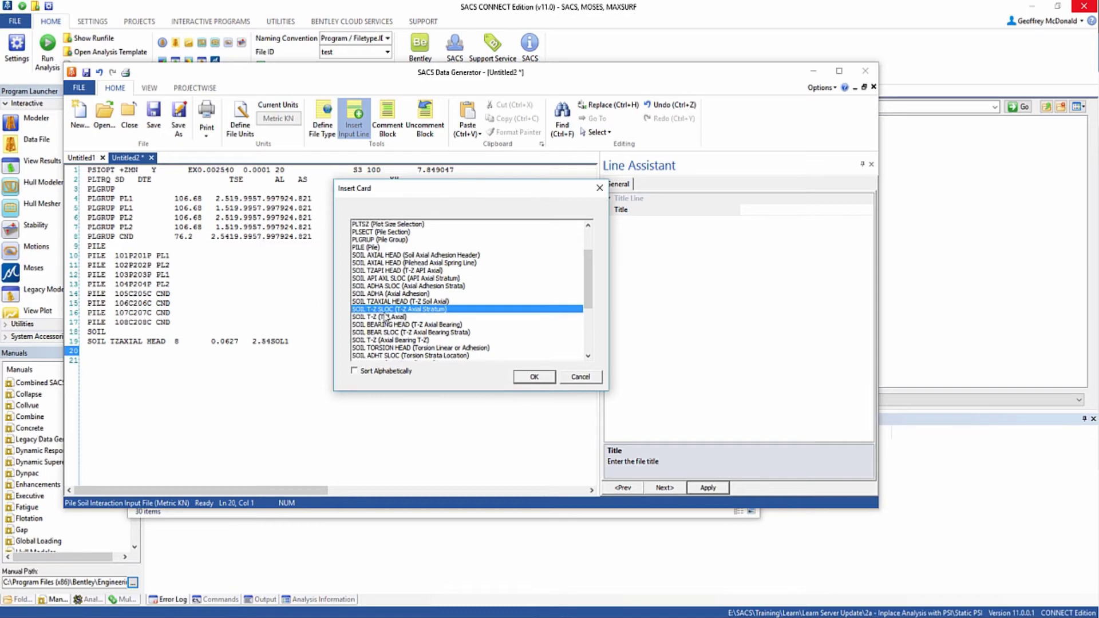
pyautogui.click(530, 378)
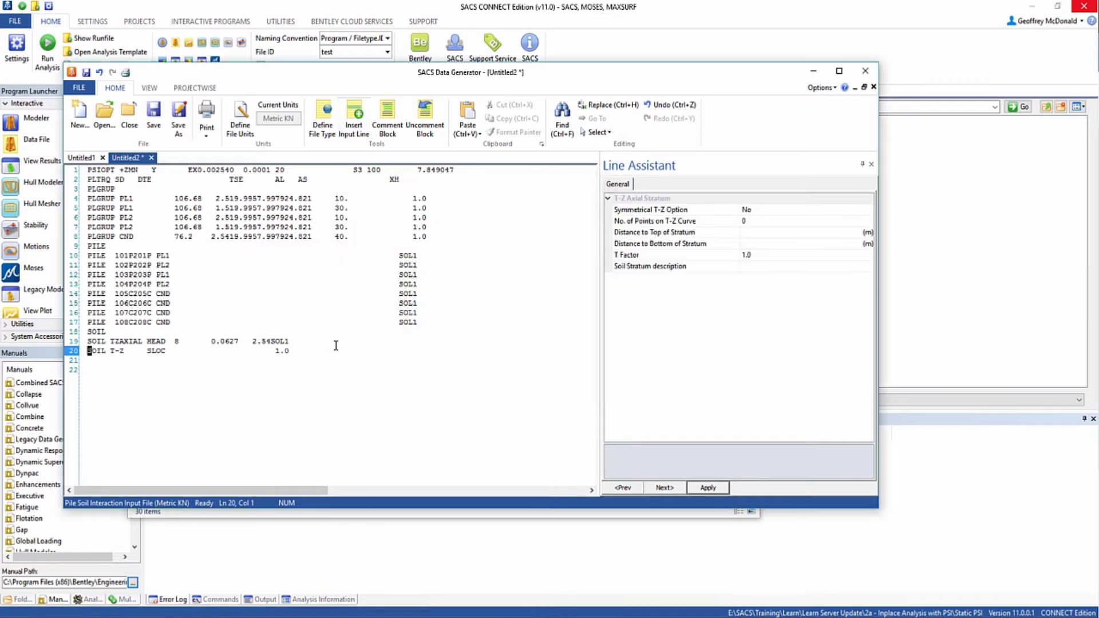
# Make the stratum symmetrical with 5 T-Z curve points and top distance 0.0.
pyautogui.click(770, 213)
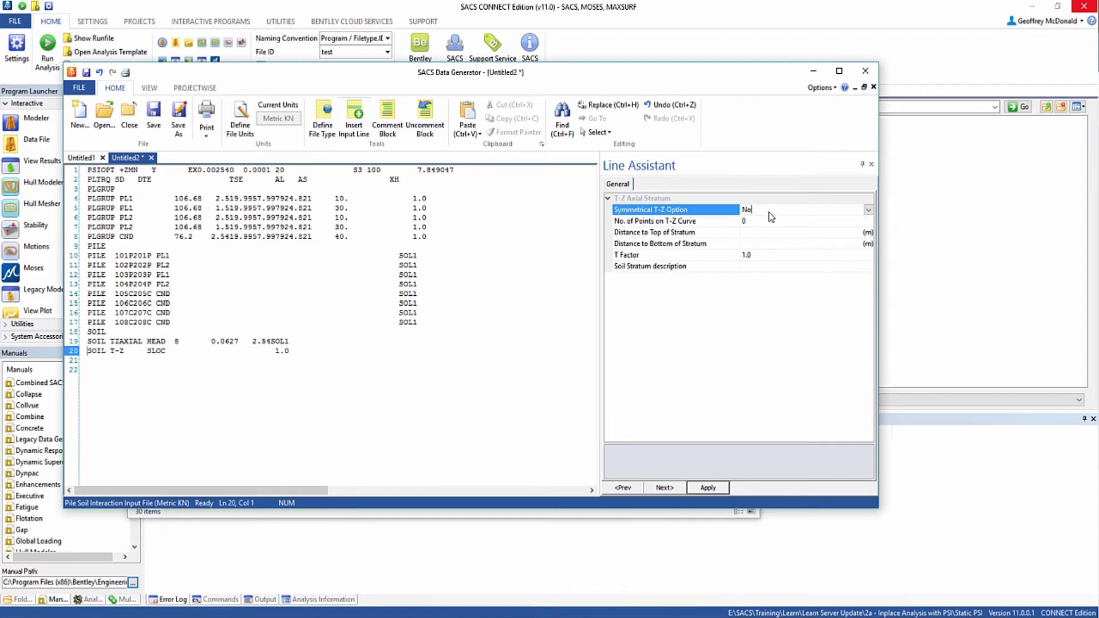
pyautogui.click(868, 210)
pyautogui.click(836, 222)
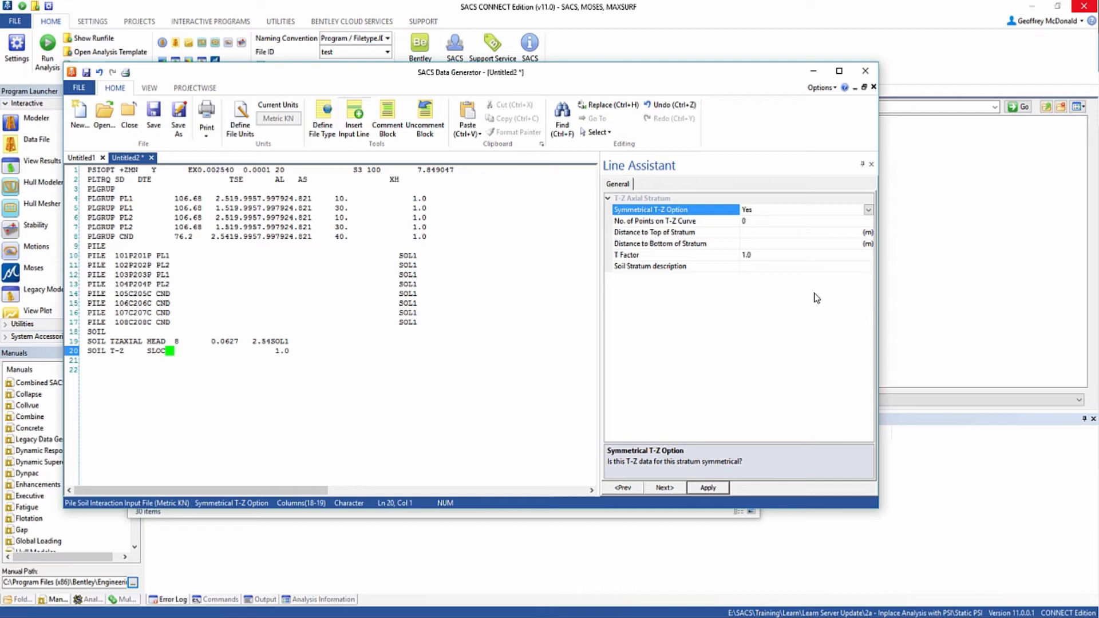
pyautogui.click(768, 225)
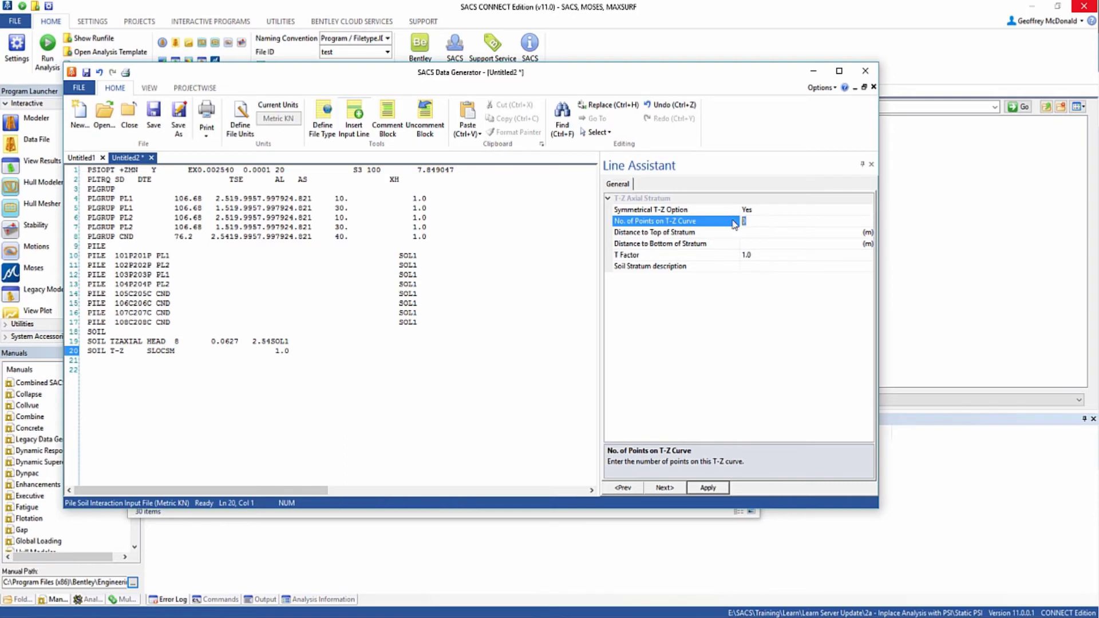
pyautogui.write('5')
pyautogui.click(752, 235)
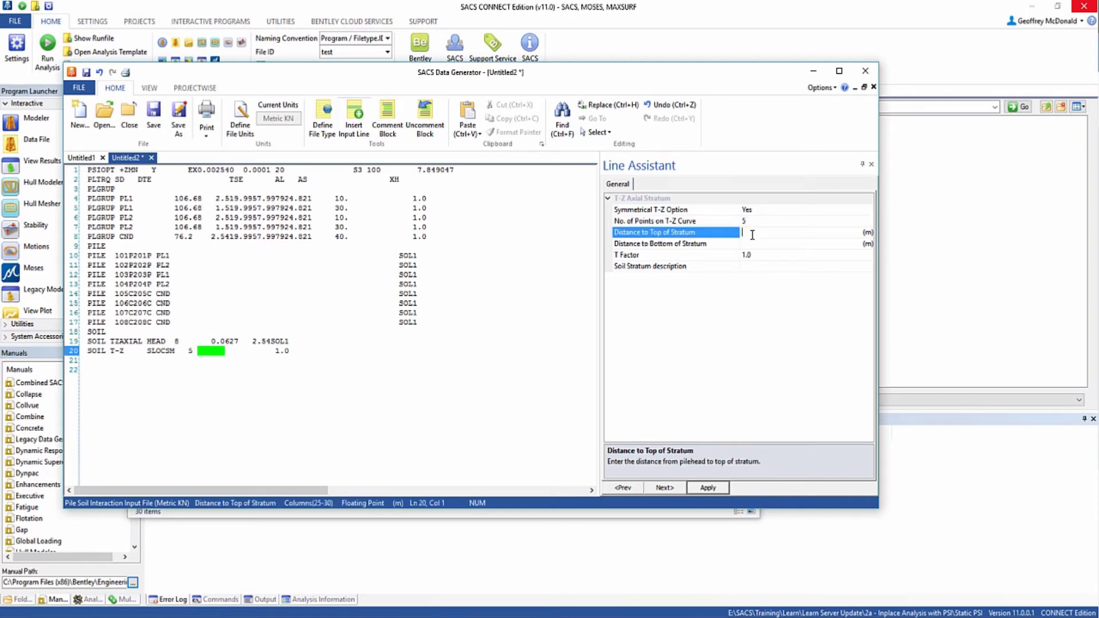
pyautogui.write('0.0')
pyautogui.click(763, 242)
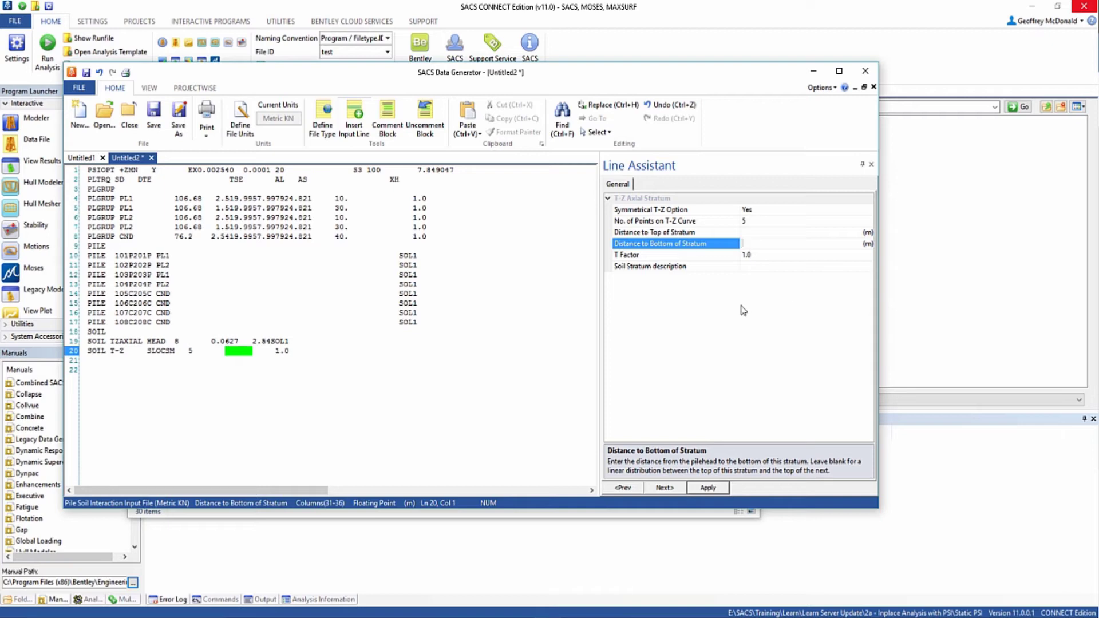
# Apply the stratum line and insert a SOIL T-Z (T-Z Axial) curve card below it.
pyautogui.click(704, 489)
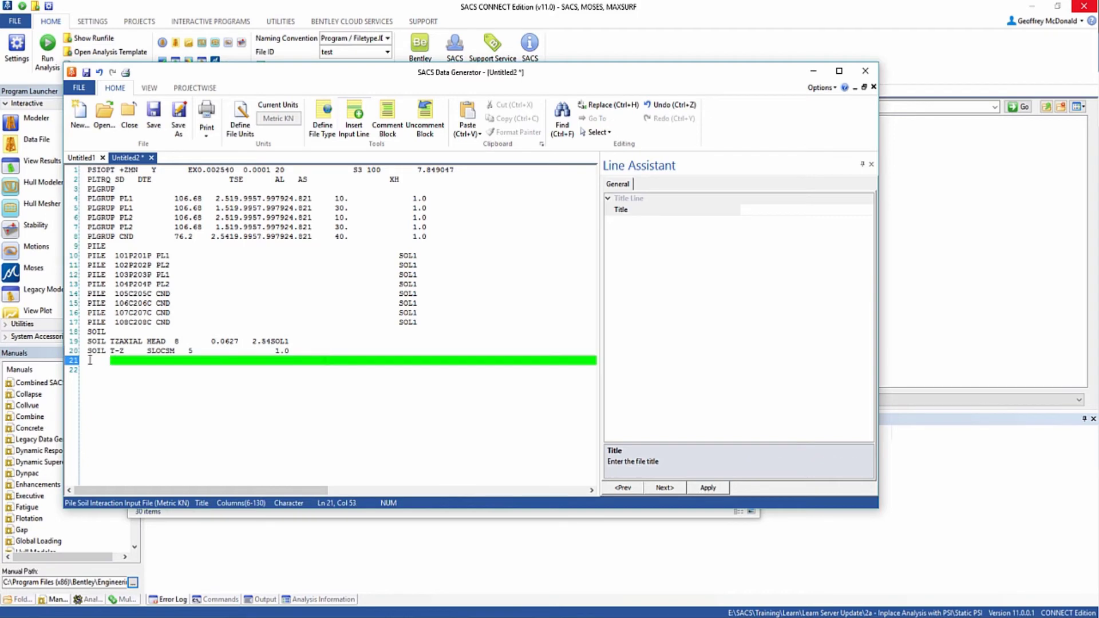
pyautogui.press('Down')
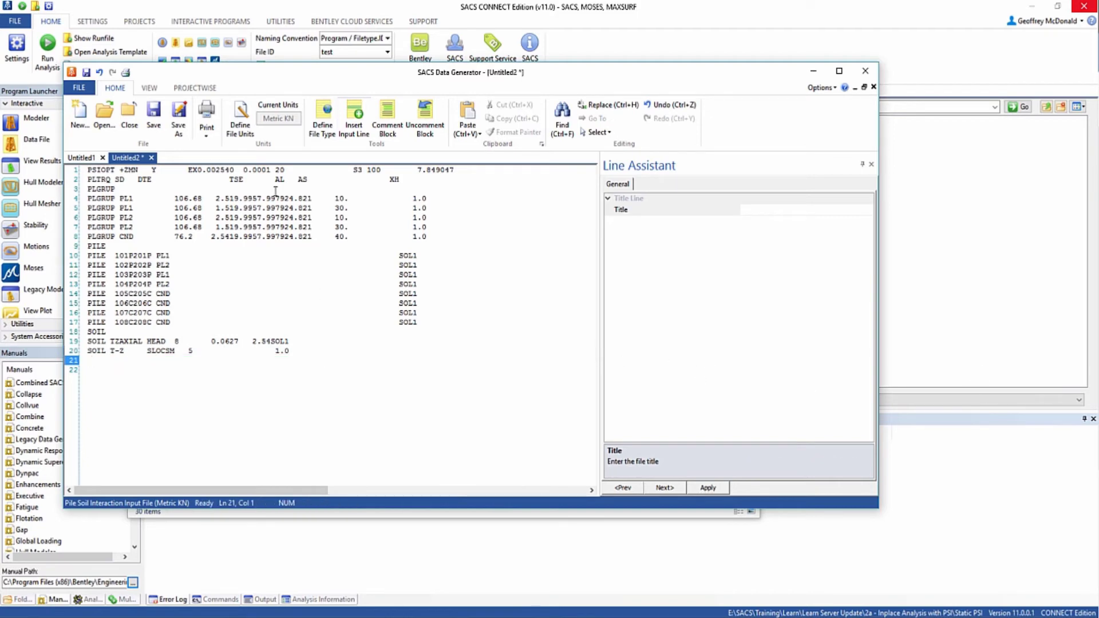
pyautogui.click(355, 130)
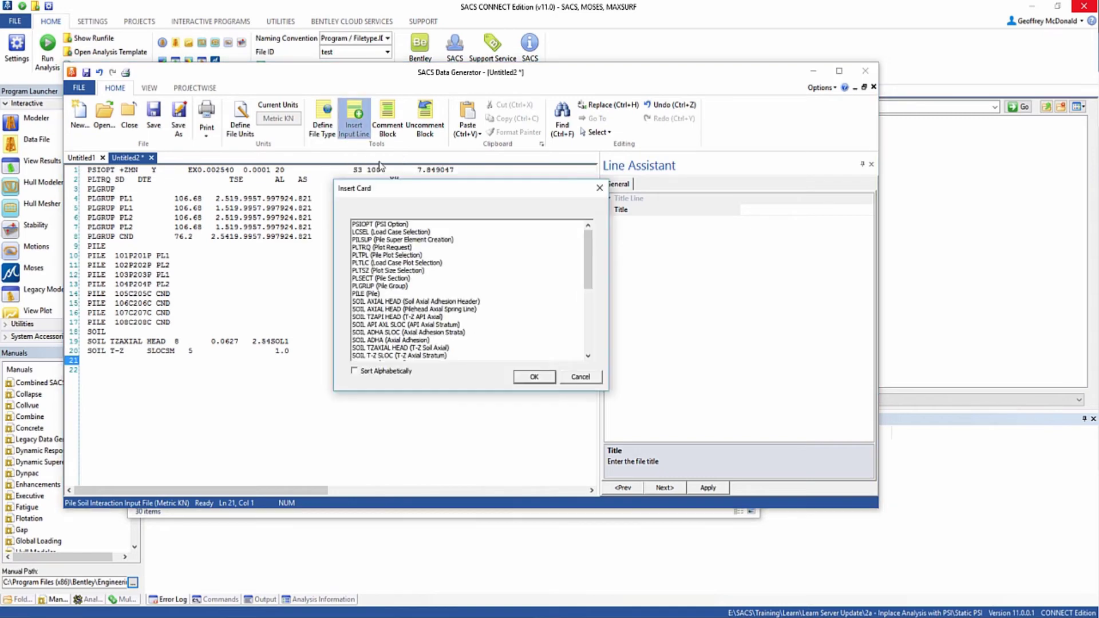
pyautogui.moveTo(592, 268); pyautogui.dragTo(566, 290)
pyautogui.click(385, 316)
pyautogui.click(385, 309)
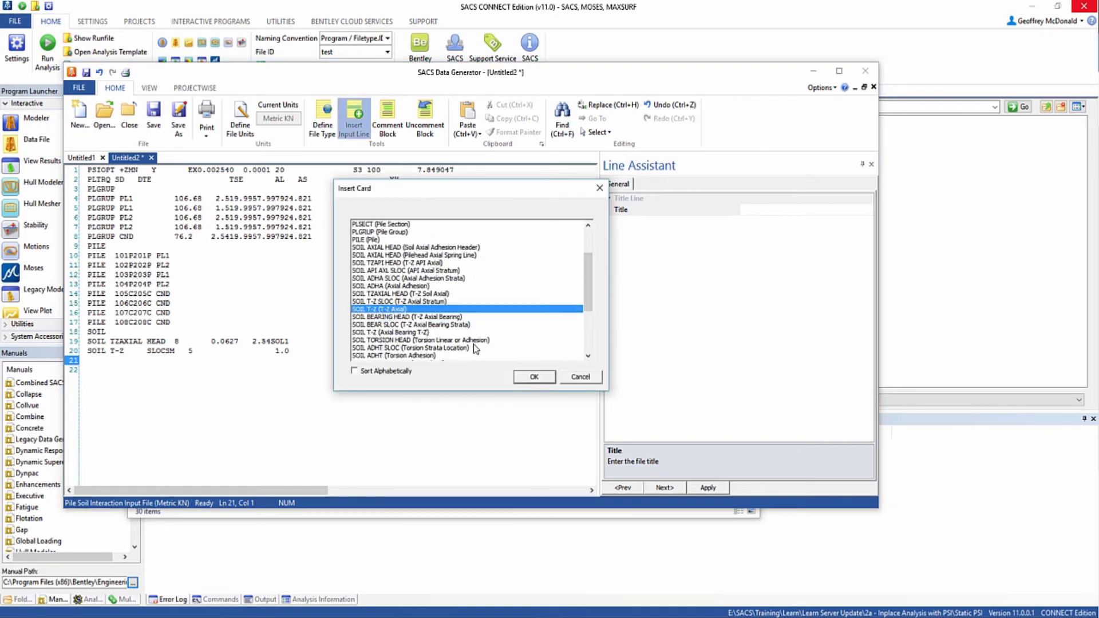
pyautogui.click(532, 376)
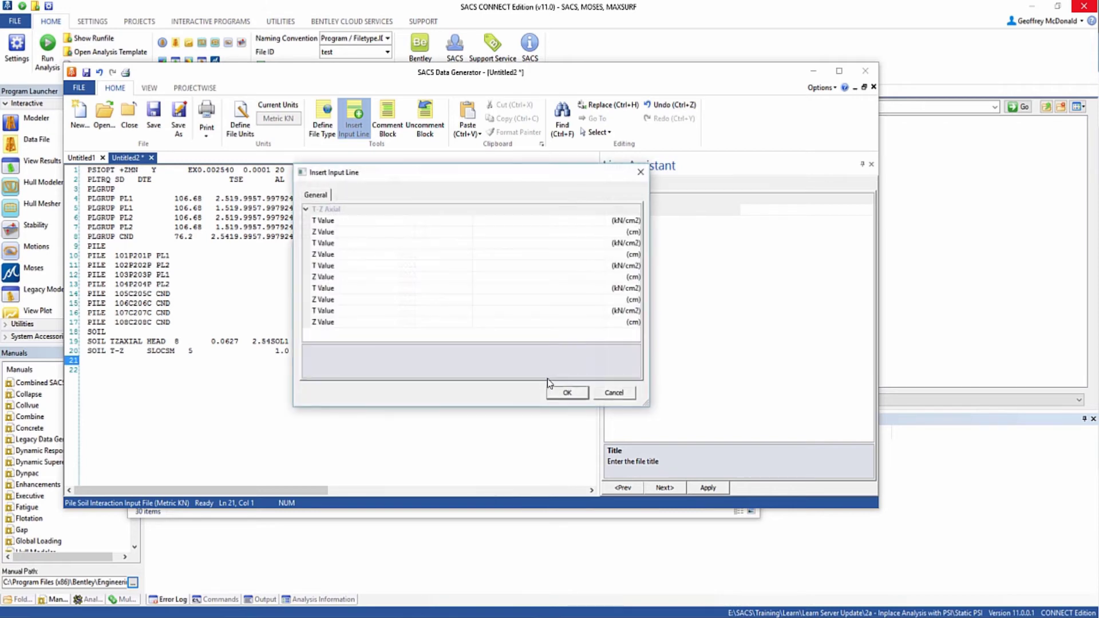
# Enter the first T-Z curve pairs 0.202/0.118 and 0.404/0.236.
pyautogui.click(508, 225)
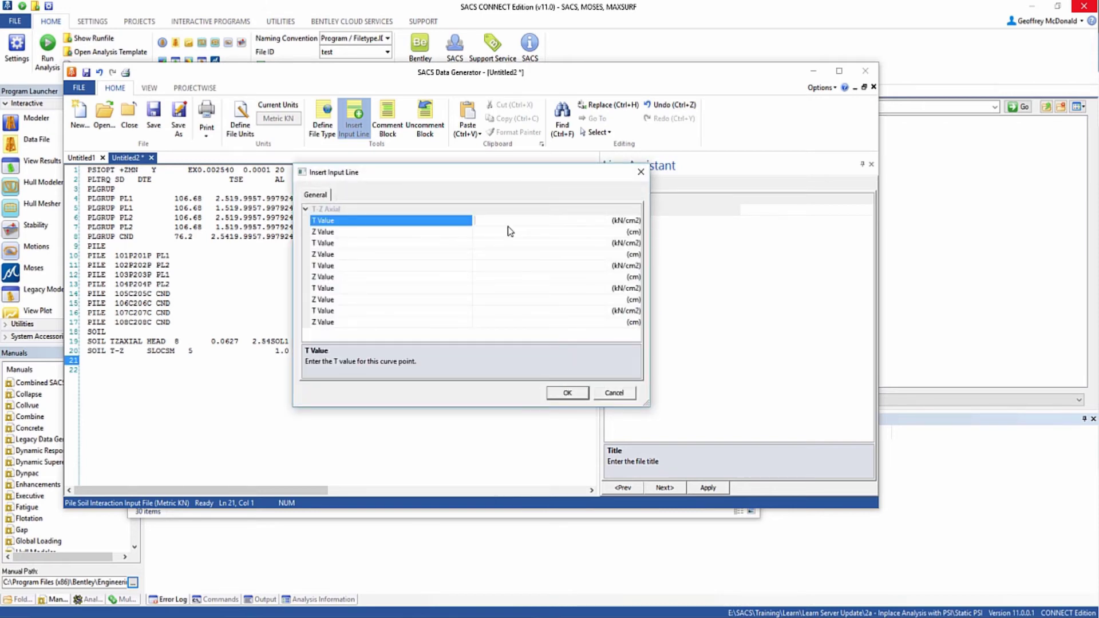
pyautogui.press('Down')
pyautogui.press('Down')
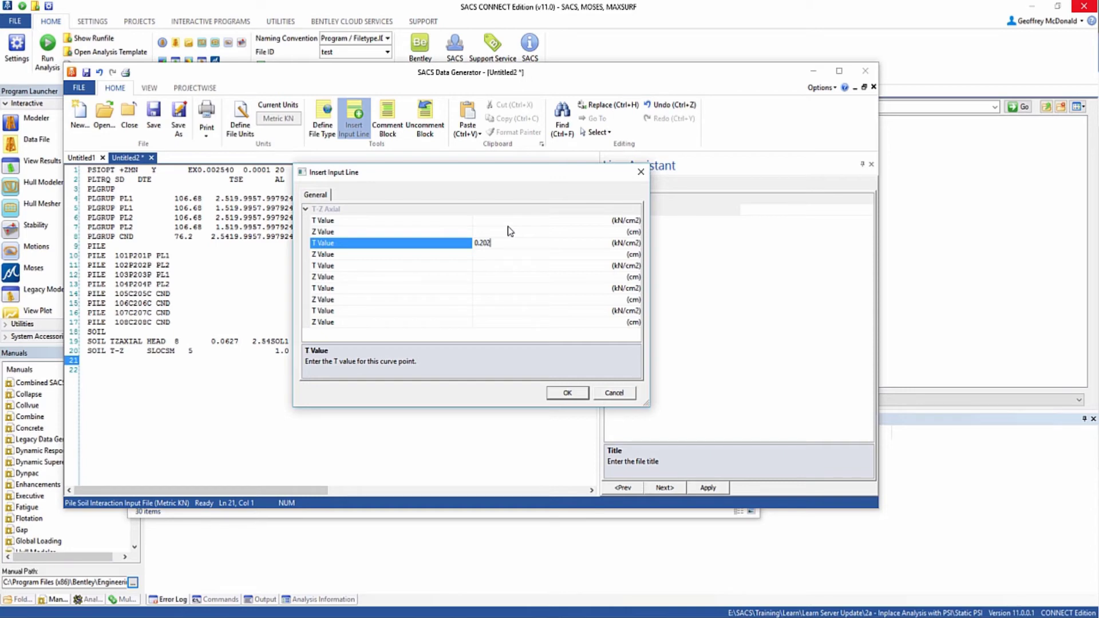
pyautogui.press('Down')
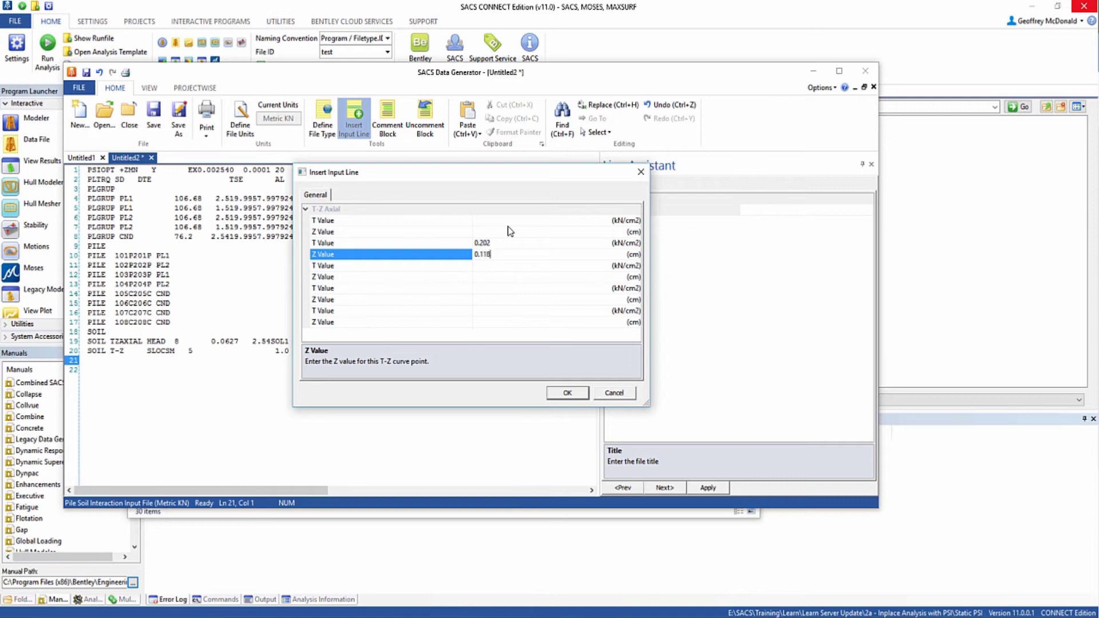
pyautogui.press('Tab')
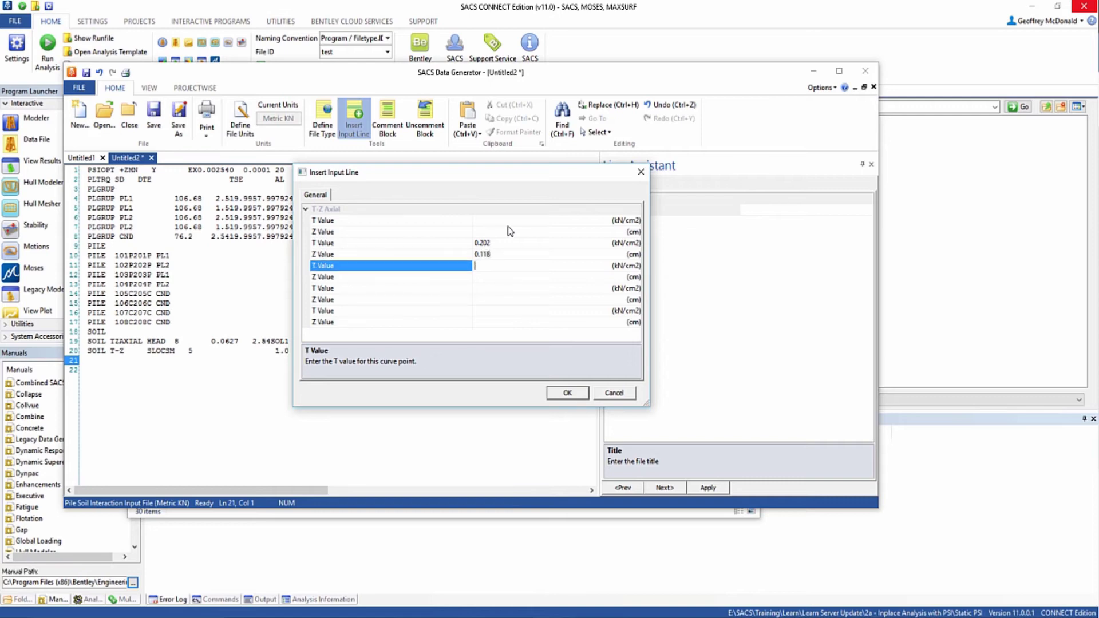
pyautogui.write('0.404')
pyautogui.press('Tab')
pyautogui.write('0.236')
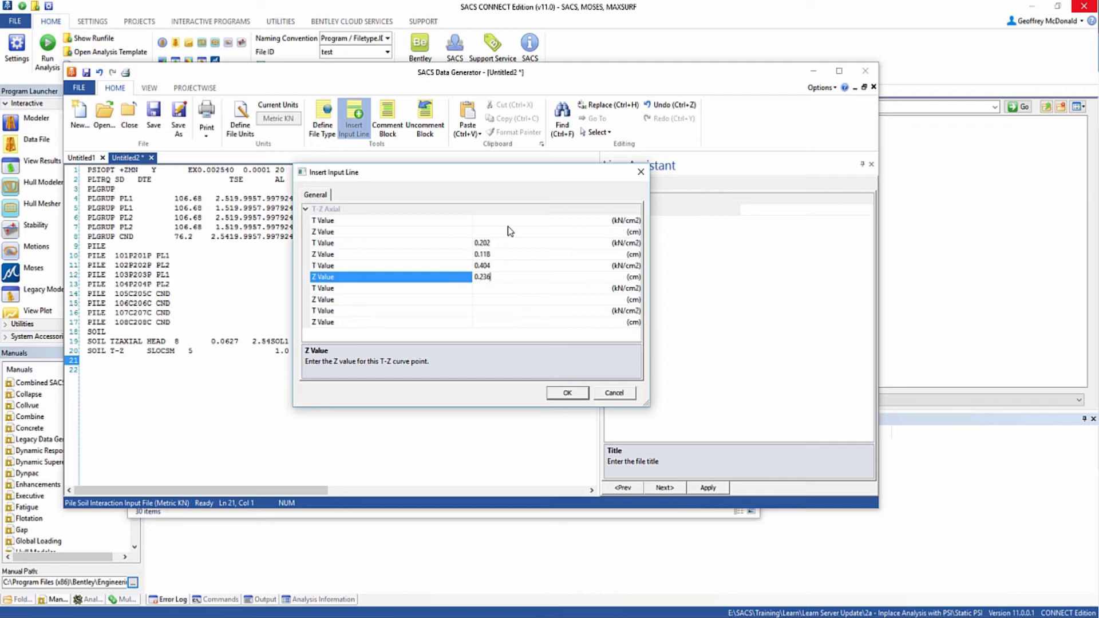
pyautogui.press('Tab')
# Enter T-Z pairs 0.673/0.394 and 0.673/0.591 and insert the curve line.
pyautogui.write('0.63')
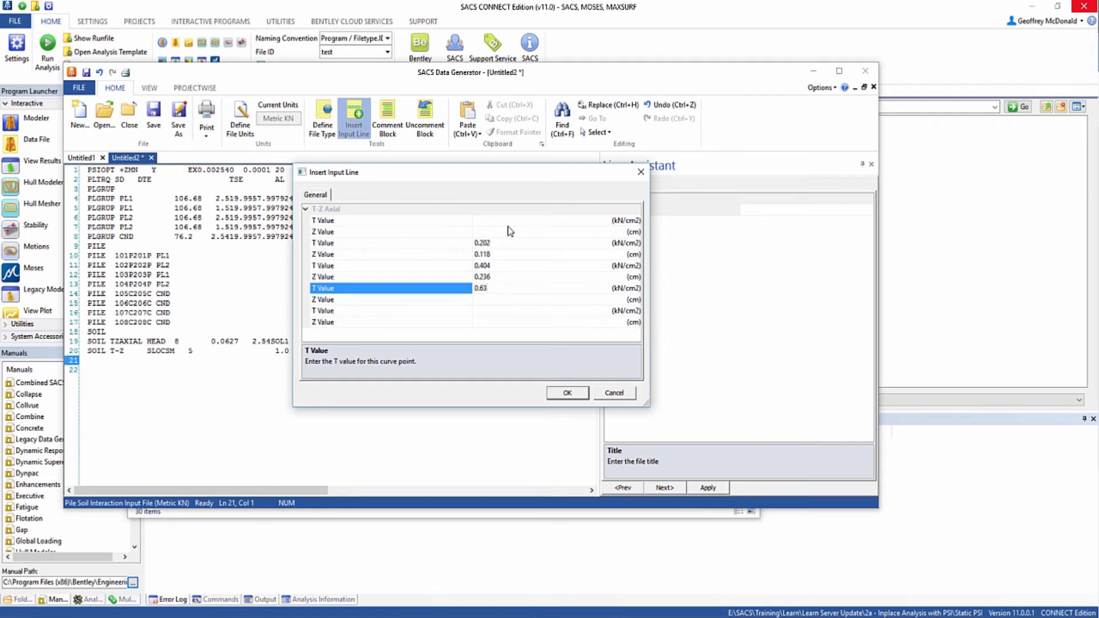
pyautogui.press('BackSpace')
pyautogui.write('73')
pyautogui.press('Tab')
pyautogui.write('0.')
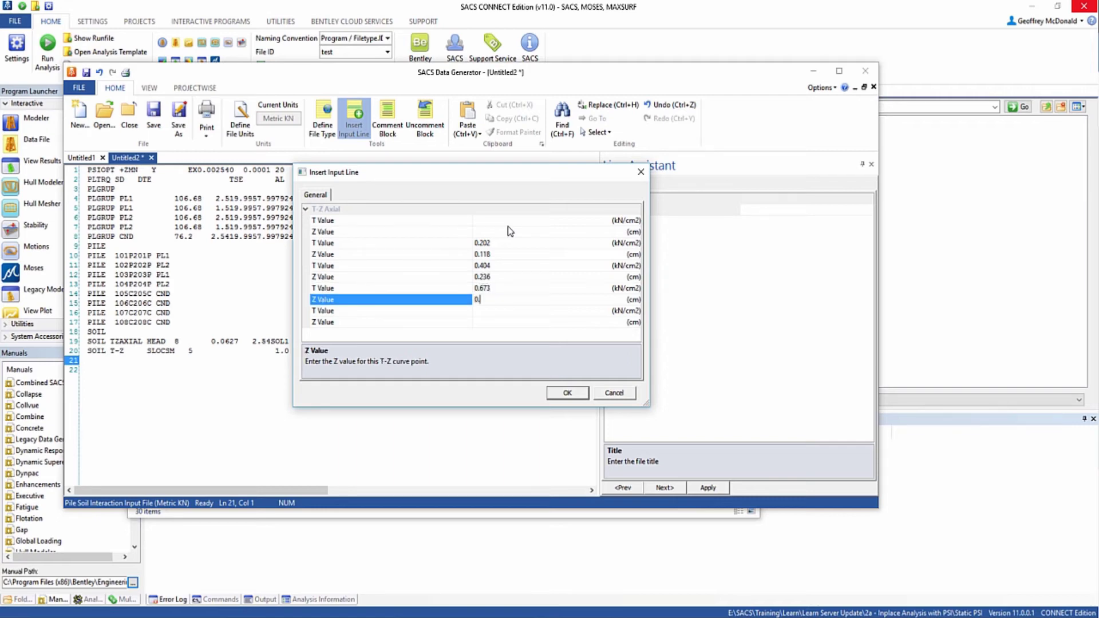
pyautogui.write('394')
pyautogui.press('Tab')
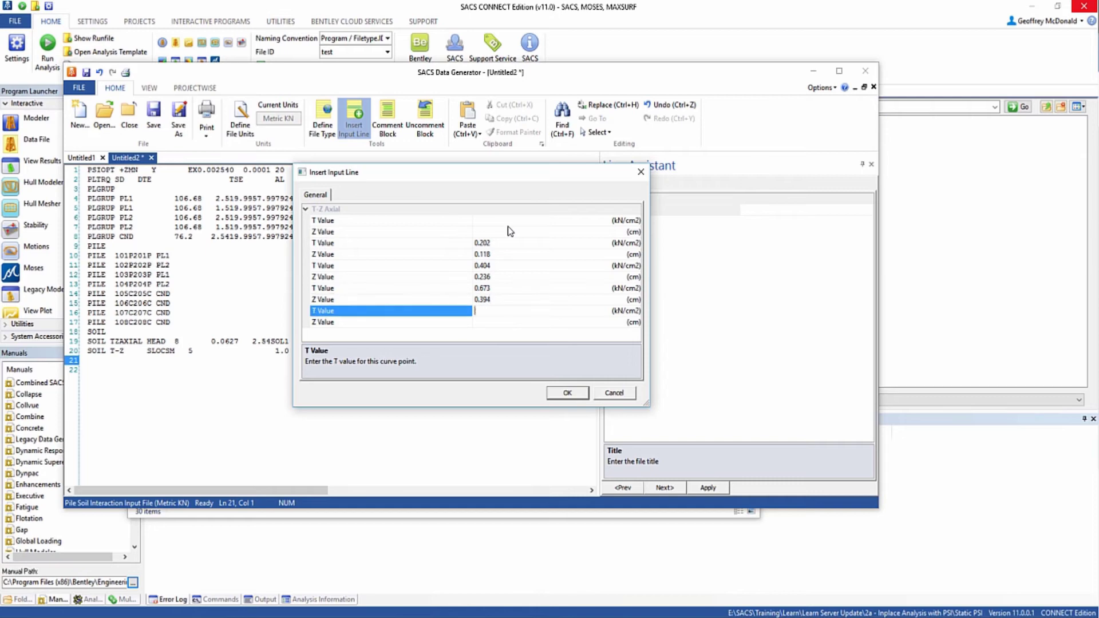
pyautogui.write('0.673')
pyautogui.press('Tab')
pyautogui.write('0.591')
pyautogui.press('Return')
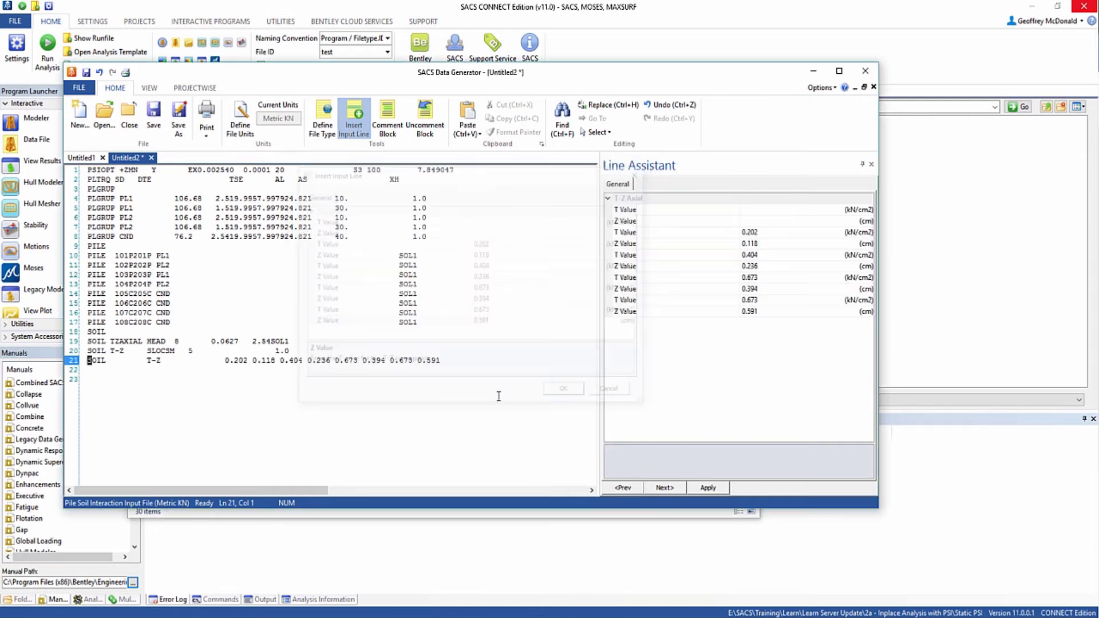
# Paste the remaining SOIL T-Z strata and curve lines through line 35.
pyautogui.press('Down')
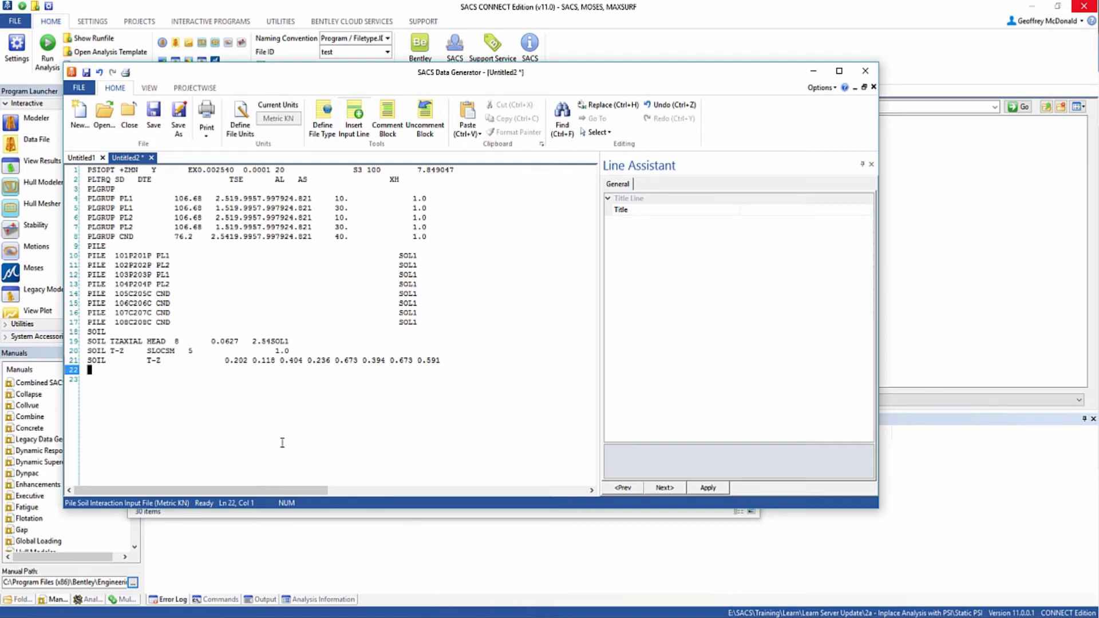
pyautogui.write('SOIL T-Z     SLOCSM   5   5.42           1.0 SOIL         T-Z              0.268 0.118 0.536 0.236 0.894 0.394 0.894 0.591 SOIL T-Z     SLOCSM   5   11.0           1.0 SOIL         T-Z              0.225 0.118 0.450 0.236 0.750 0.394 0.750 0.591 SOIL T-Z     SLOCSM   5   16.4           1.0 SOIL         T-Z              0.202 0.118 0.404 0.236 0.673 0.394 0.673 0.591 SOIL T-Z     SLOCSM   5   18.09          1.0 SOIL         T-Z              0.359 0.118 0.718 0.236 1.197 0.394 1.197 0.591 SOIL T-Z     SLOCSM   5   21.82          1.0 SOIL         T-Z              0.072 0.118 0.144 0.236 0.239 0.394 0.239 0.591 SOIL T-Z     SLOCSM   5   22.27          1.0 SOIL         T-Z              0.202 0.118 0.404 0.236 0.673 0.394 0.673 0.591 SOIL T-Z     SLOCSM   5   48.50          1.0 SOIL         T-Z              0.202 0.118 0.404 0.236 0.673 0.394 0.673 0.591')
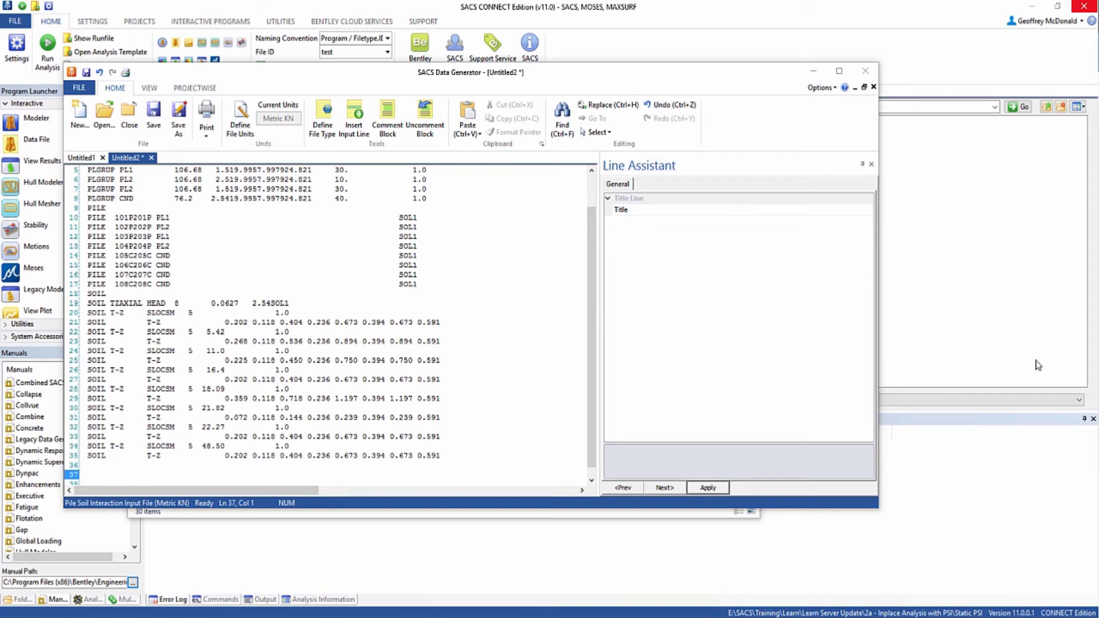
pyautogui.click(103, 461)
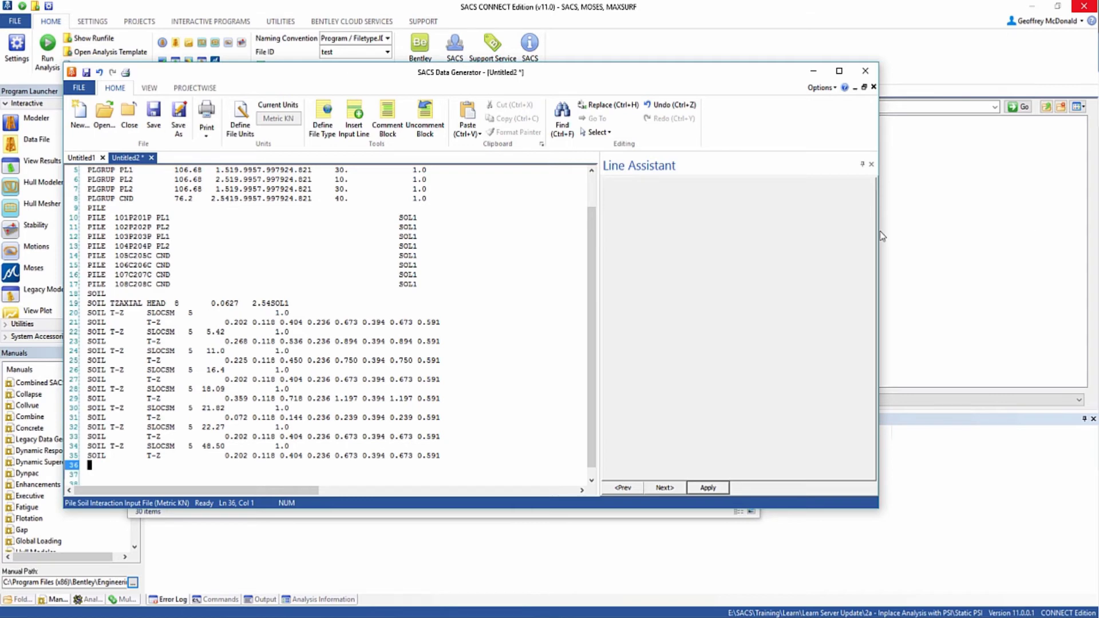
# Insert a SOIL BEARING HEAD (T-Z Axial Bearing) card on line 36.
pyautogui.click(315, 114)
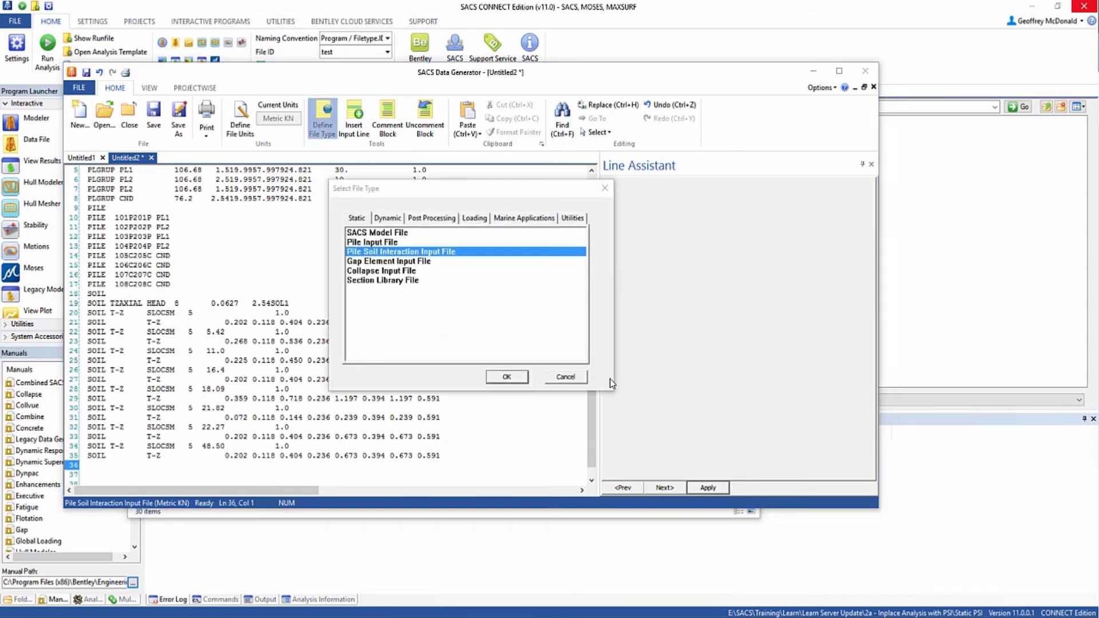
pyautogui.click(566, 377)
pyautogui.click(355, 118)
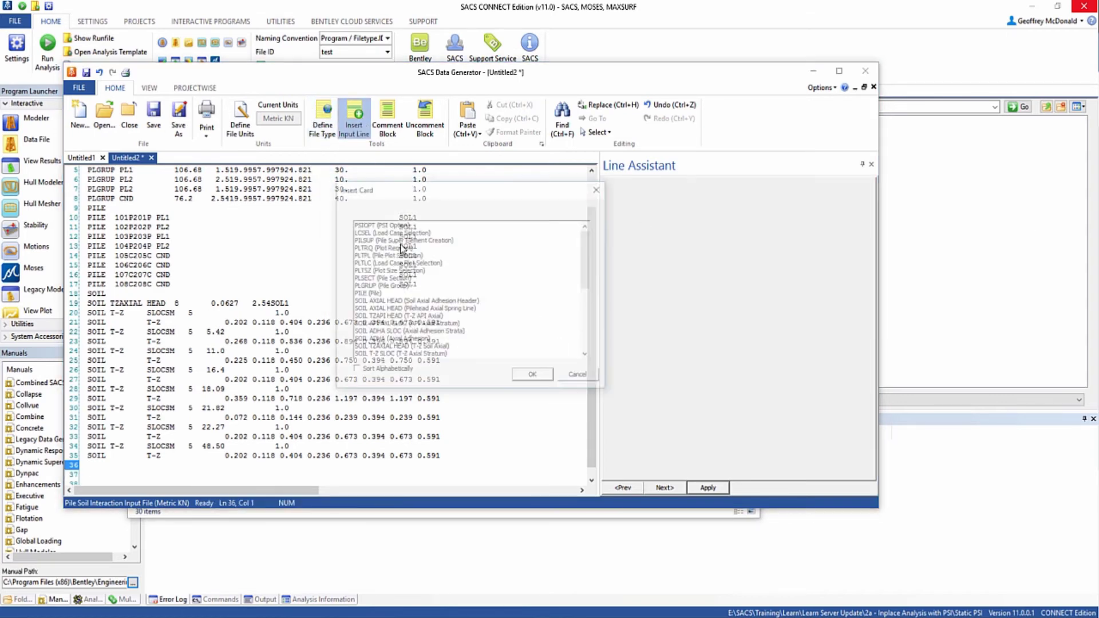
pyautogui.moveTo(589, 272); pyautogui.dragTo(559, 303)
pyautogui.click(424, 271)
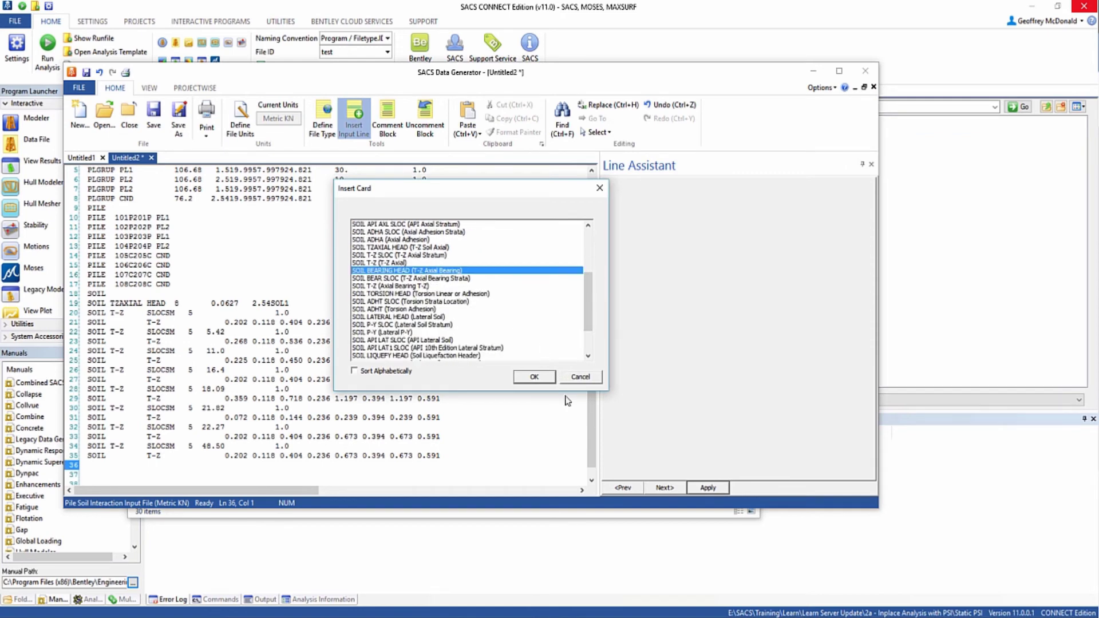
pyautogui.click(548, 378)
pyautogui.click(770, 212)
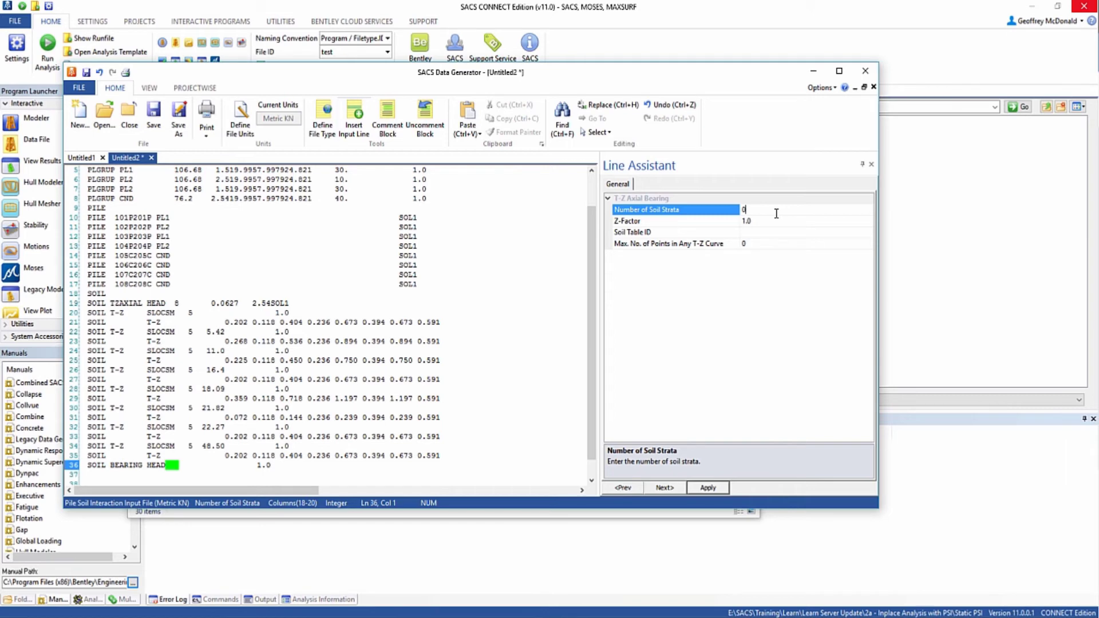
# Set the bearing head to 2 soil strata, Z-factor 2.54 and soil table SOL1.
pyautogui.moveTo(777, 213); pyautogui.dragTo(740, 214)
pyautogui.write('2')
pyautogui.press('Return')
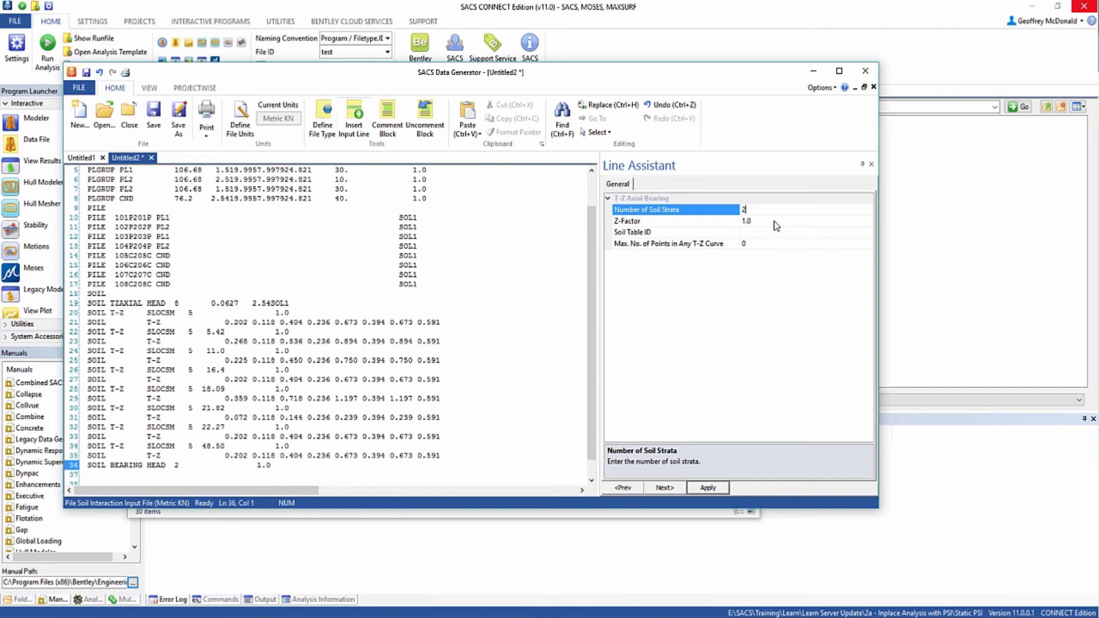
pyautogui.click(708, 221)
pyautogui.write('2.54')
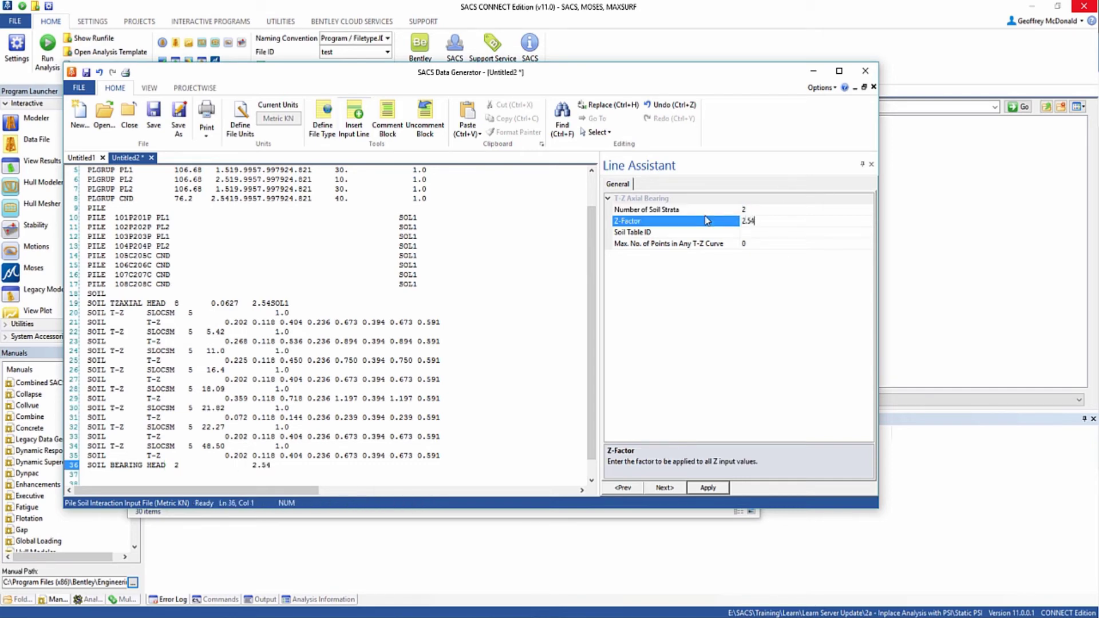
pyautogui.click(782, 234)
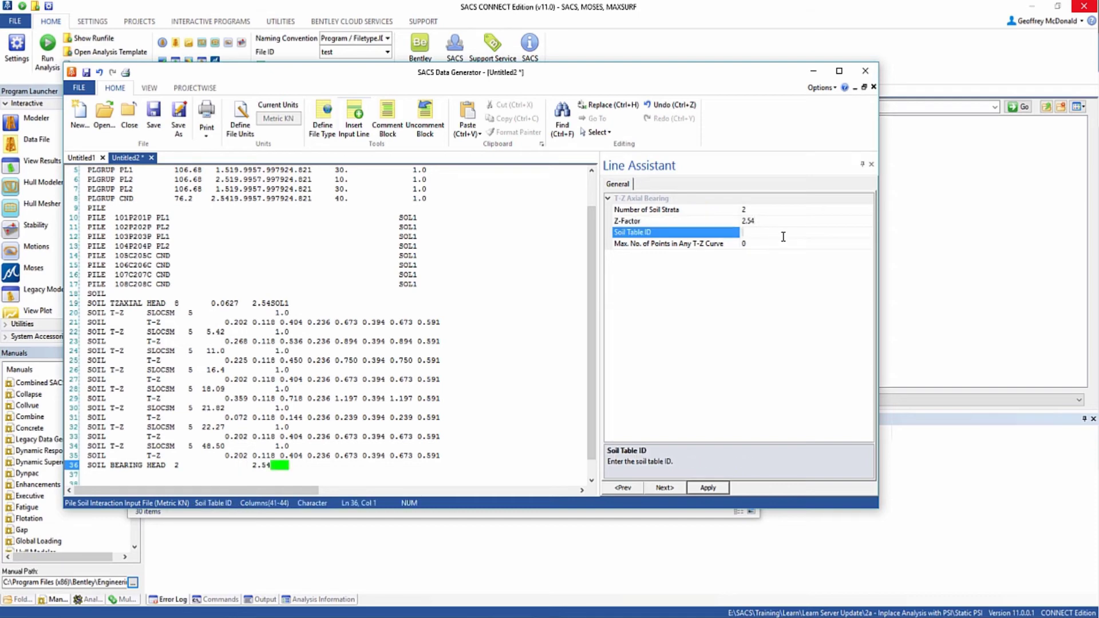
pyautogui.write('SOL1')
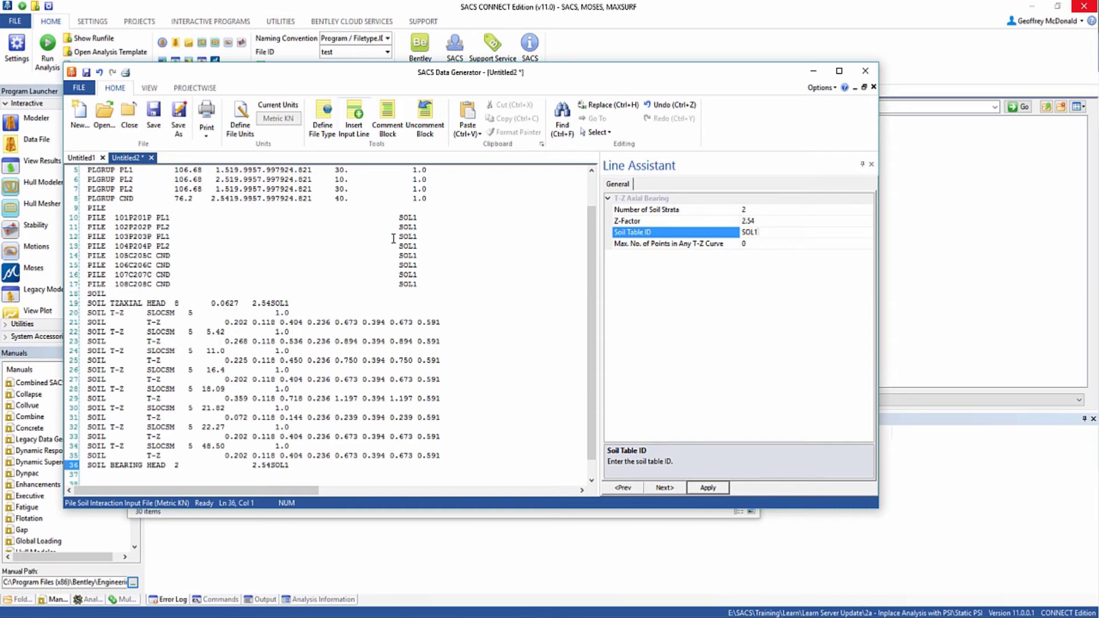
pyautogui.click(657, 490)
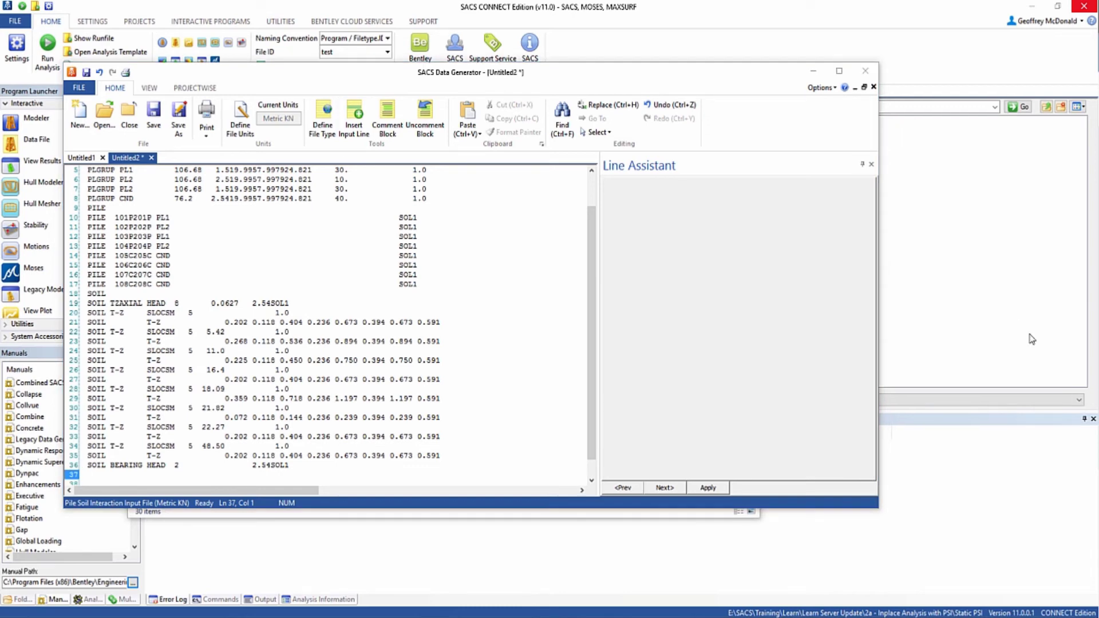
# Insert a SOIL BEAR SLOC (T-Z axial bearing strata) line at line 37.
pyautogui.click(89, 474)
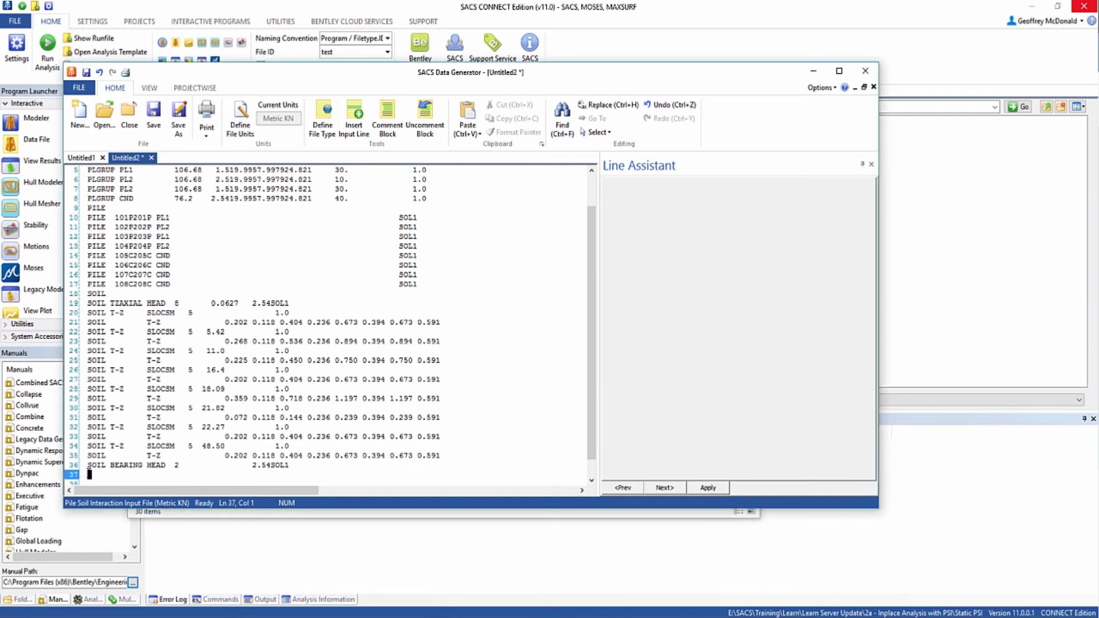
pyautogui.click(354, 117)
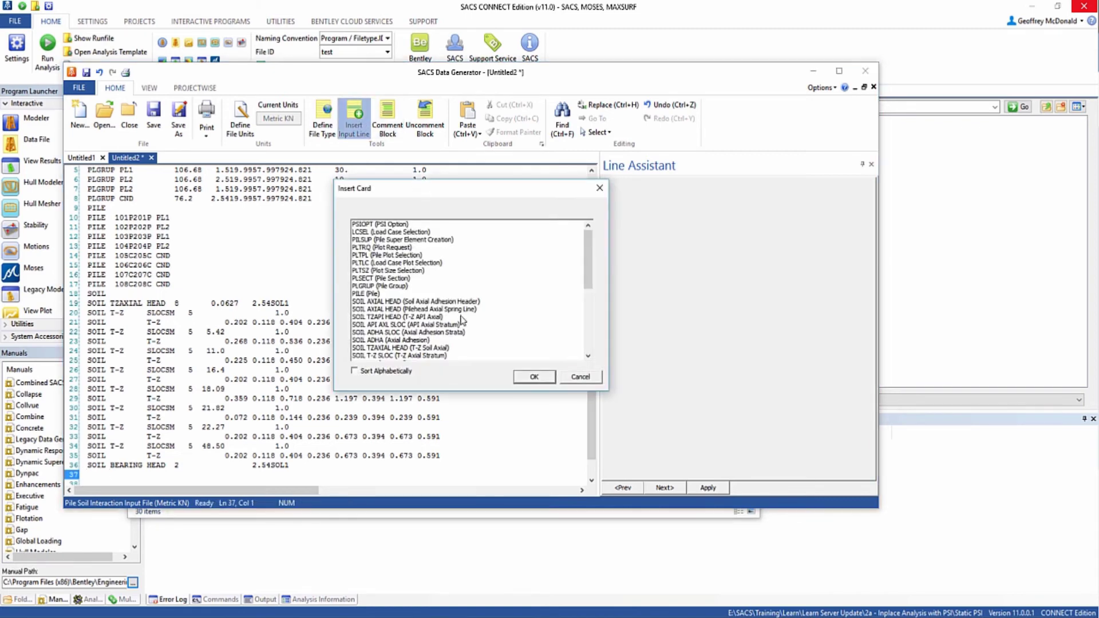
pyautogui.scroll(-3, 395, 312)
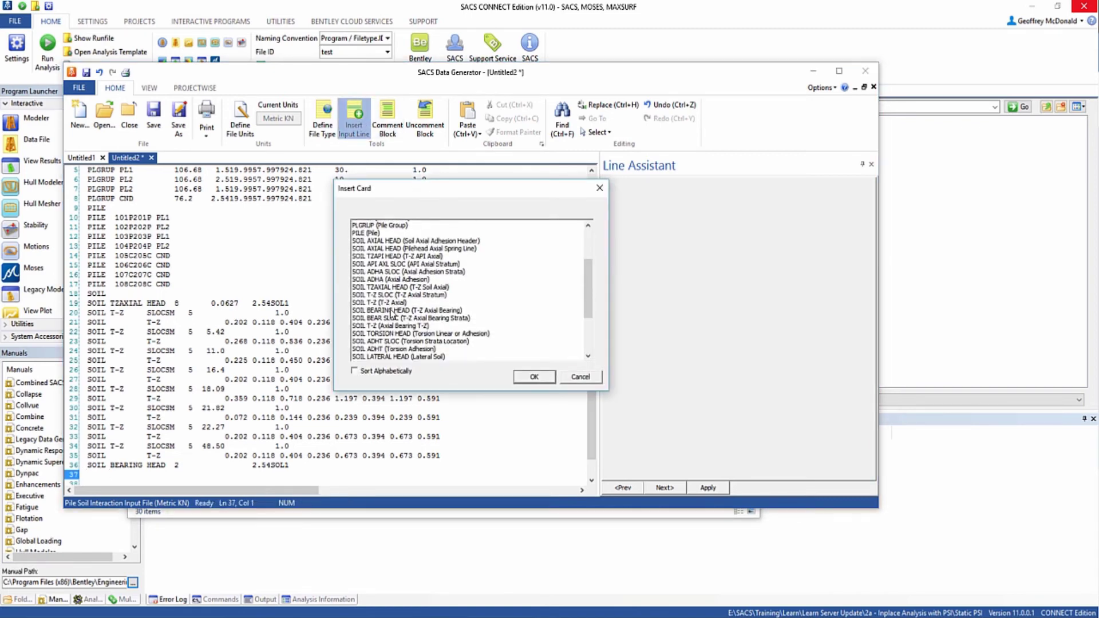
pyautogui.scroll(-1, 391, 310)
pyautogui.click(391, 309)
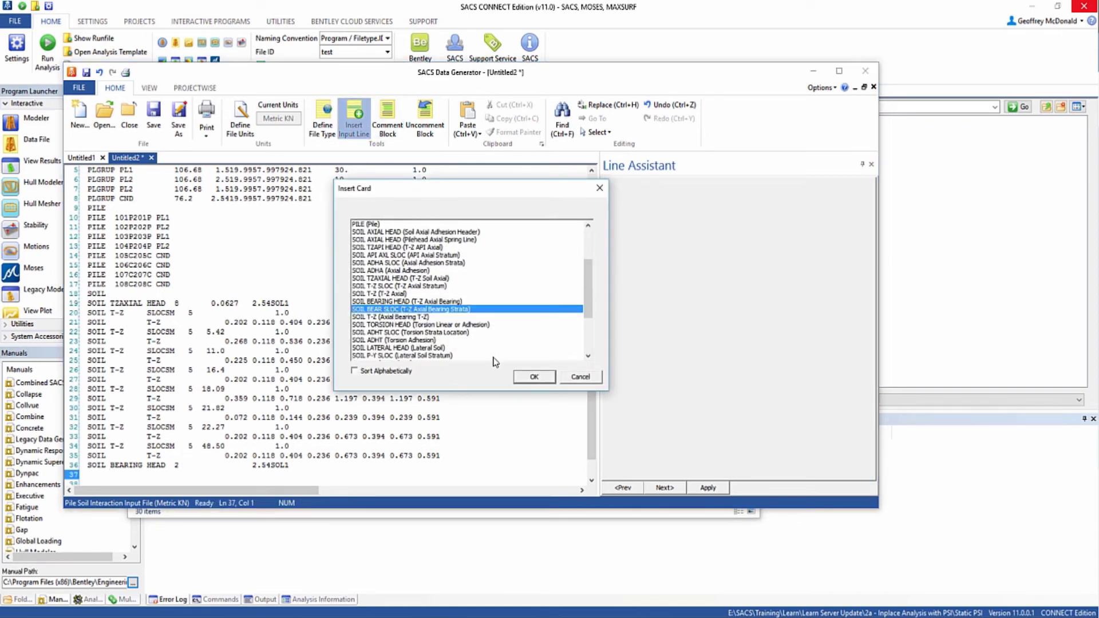
pyautogui.click(535, 377)
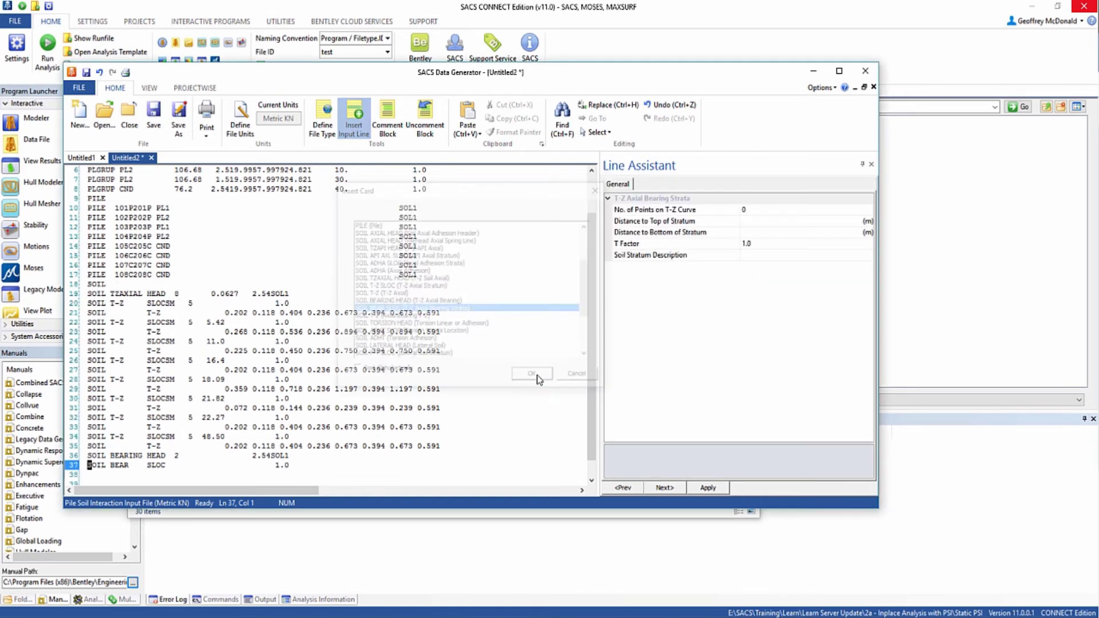
# Give the bearing stratum 2 curve points, top of stratum 22.5 and T factor .00015.
pyautogui.click(765, 211)
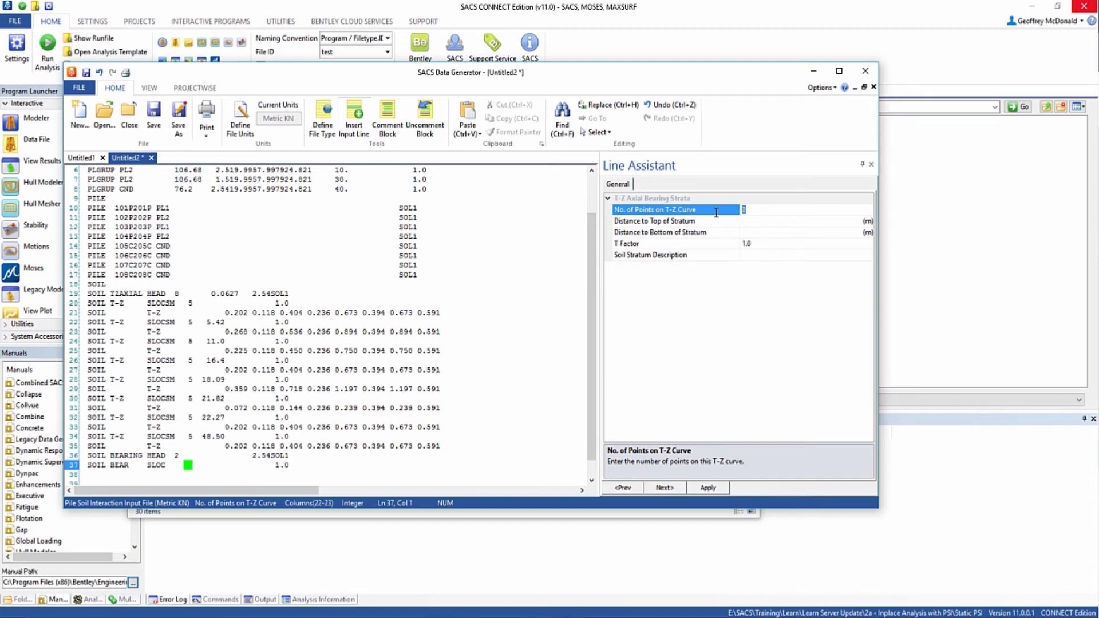
pyautogui.write('2')
pyautogui.press('Return')
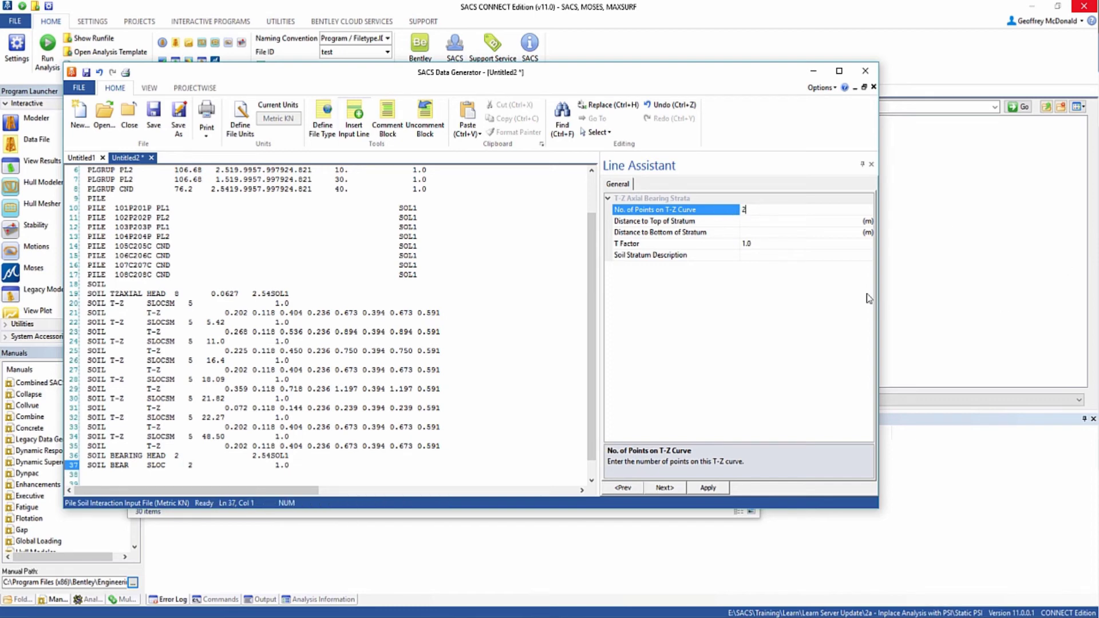
pyautogui.click(793, 220)
pyautogui.write('2')
pyautogui.press('Return')
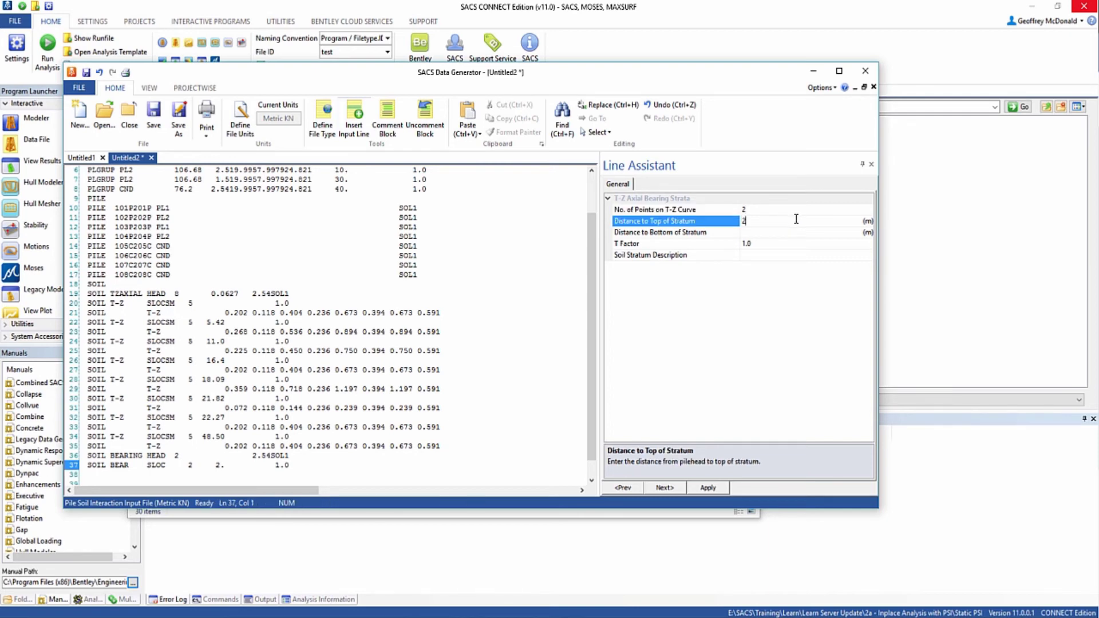
pyautogui.write('2.5')
pyautogui.click(697, 245)
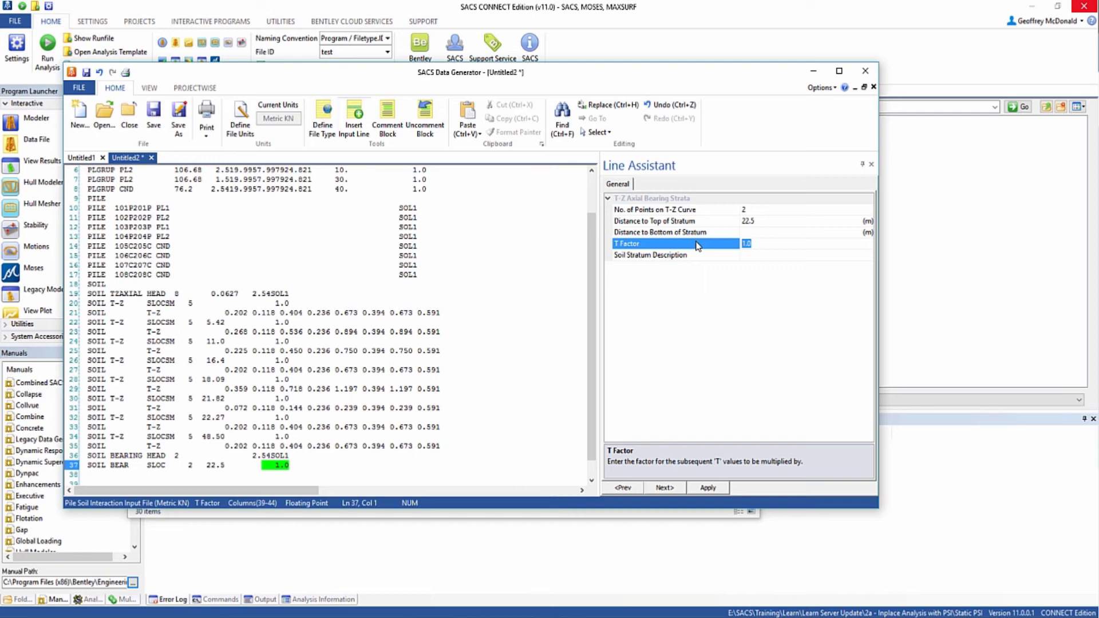
pyautogui.press('BackSpace')
pyautogui.write('.00015')
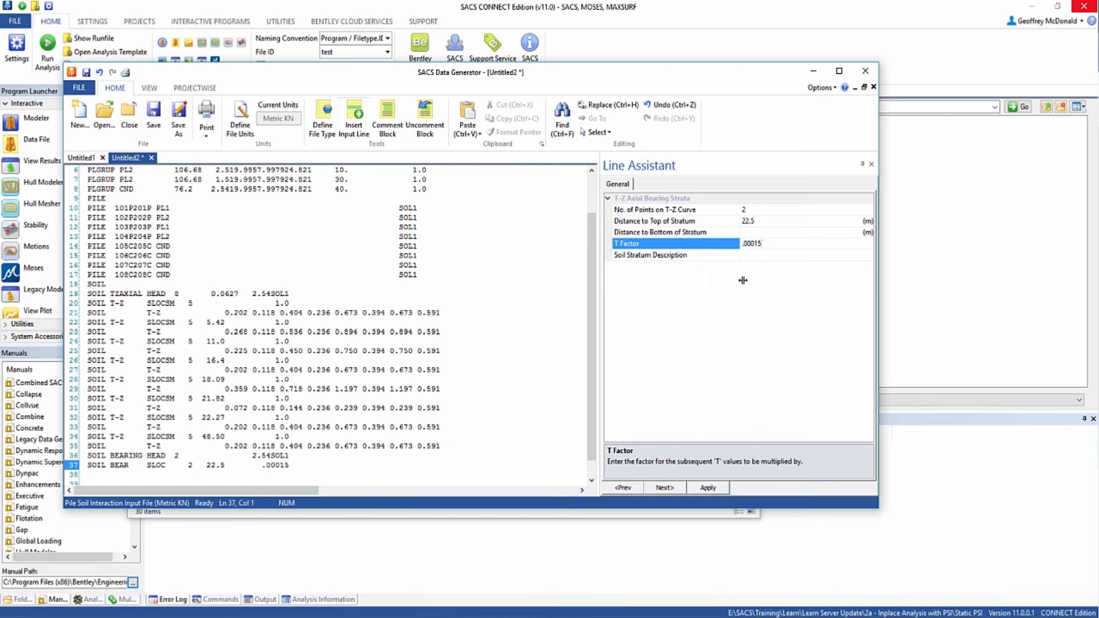
pyautogui.click(452, 473)
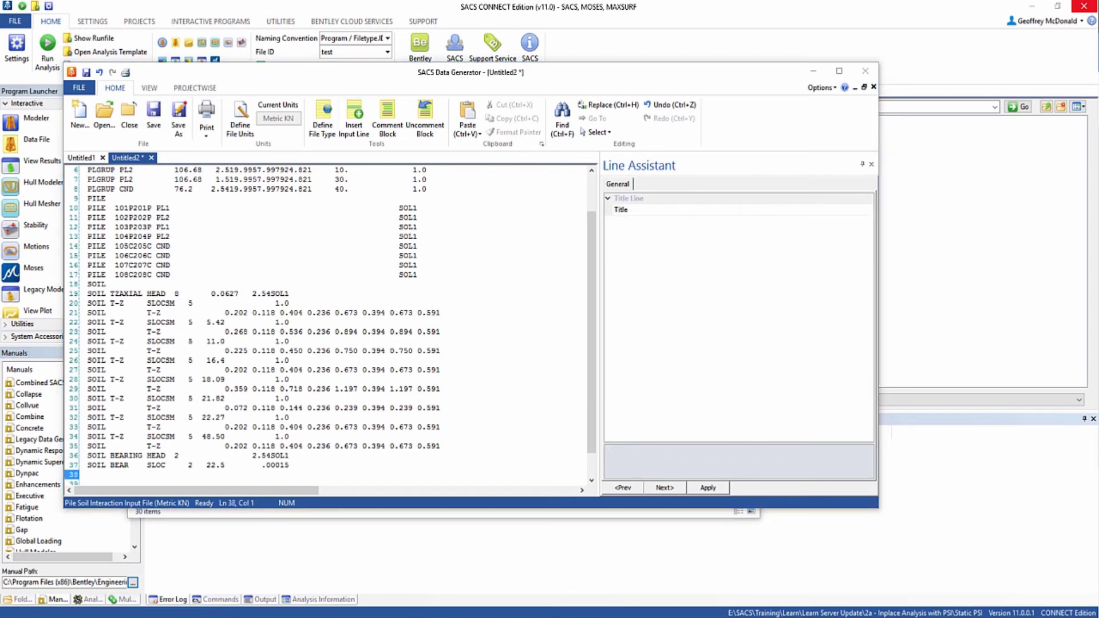
# Insert a SOIL T-Z axial curve line with curve point T 1.0, Z 39.37.
pyautogui.click(354, 119)
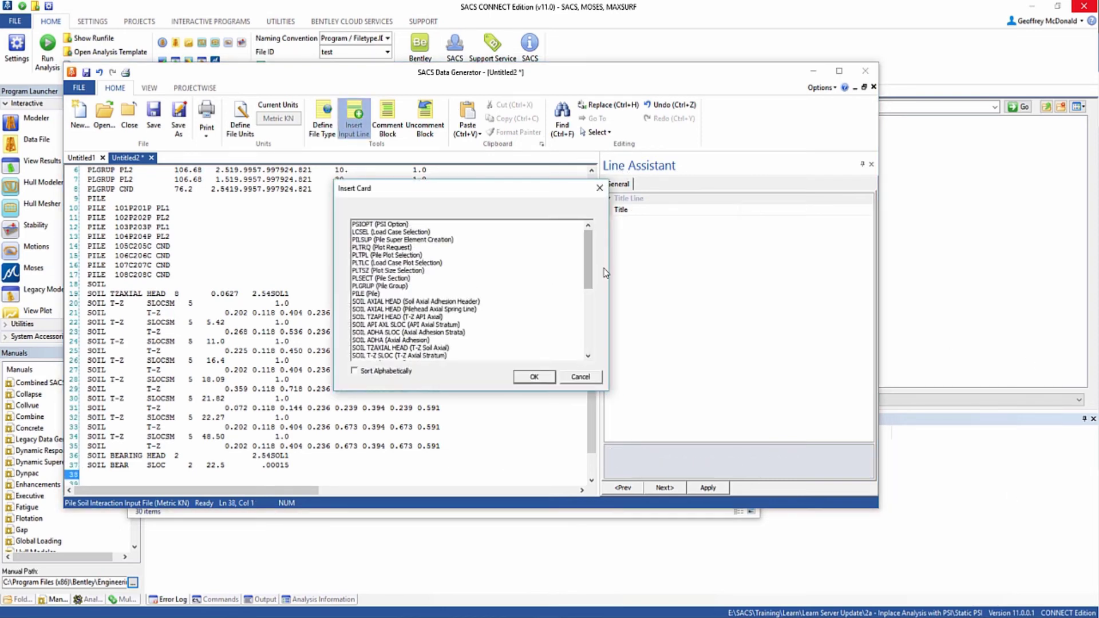
pyautogui.moveTo(590, 257); pyautogui.dragTo(590, 280)
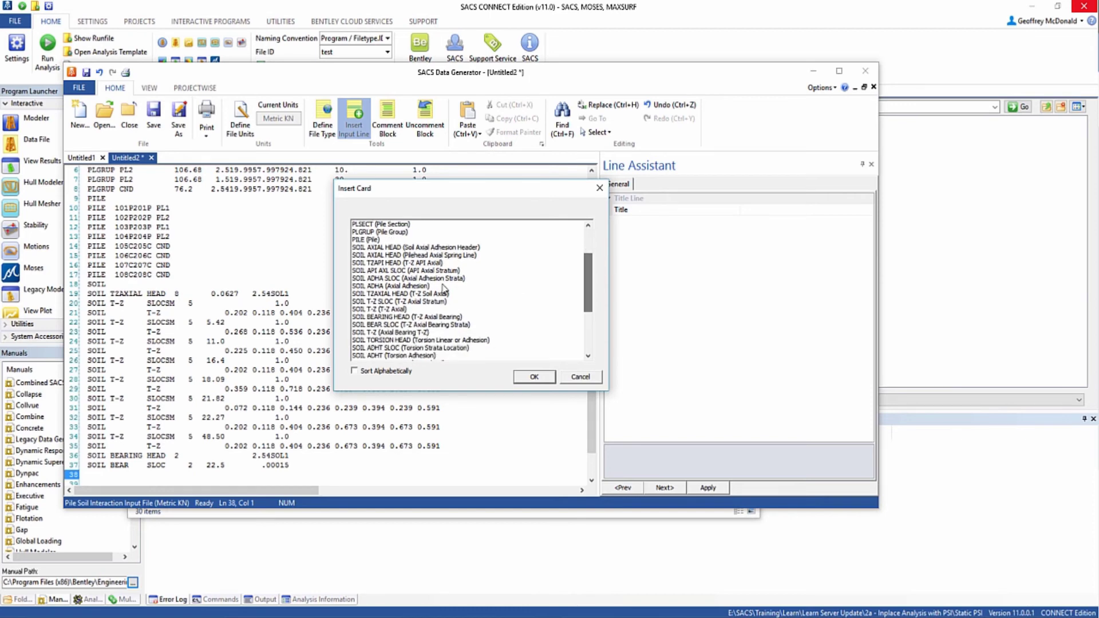
pyautogui.click(380, 309)
pyautogui.click(537, 378)
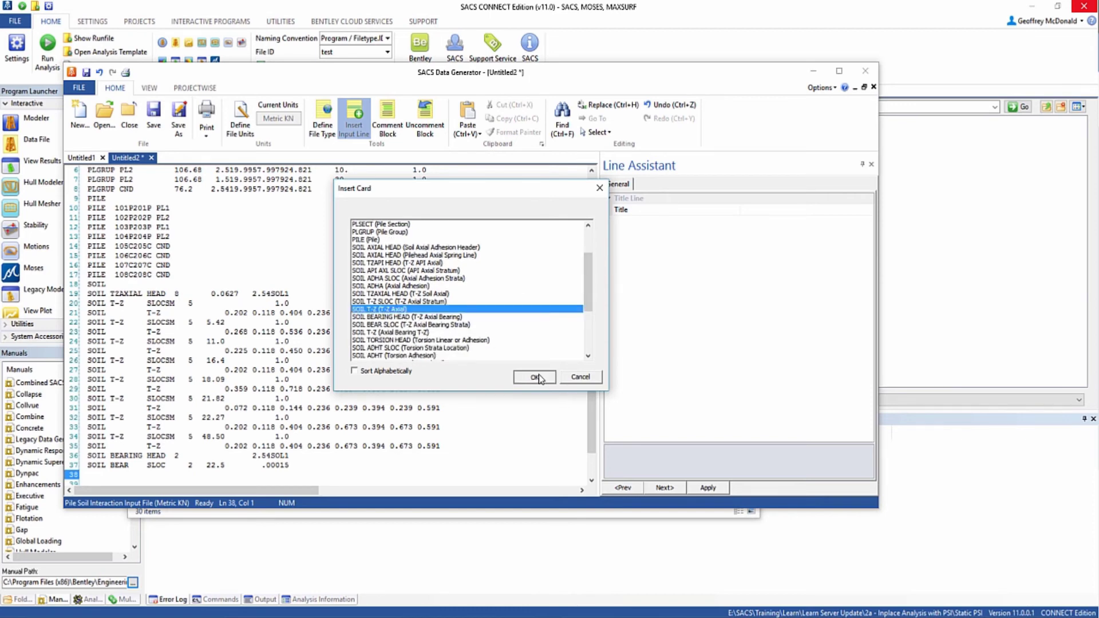
pyautogui.click(504, 232)
pyautogui.click(515, 243)
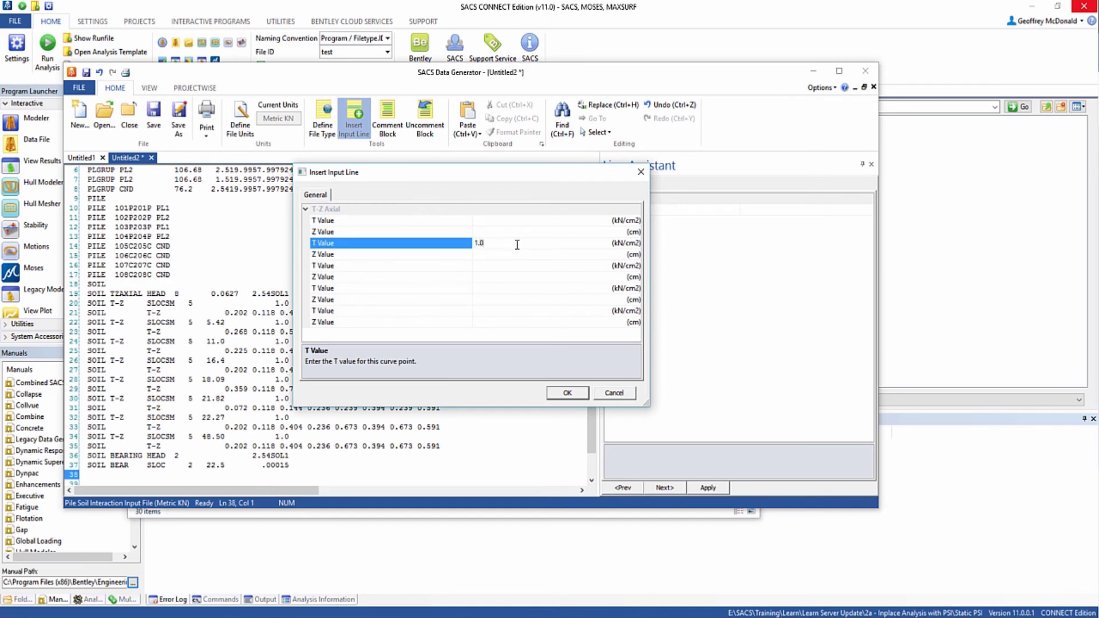
pyautogui.press('Tab')
pyautogui.write('3')
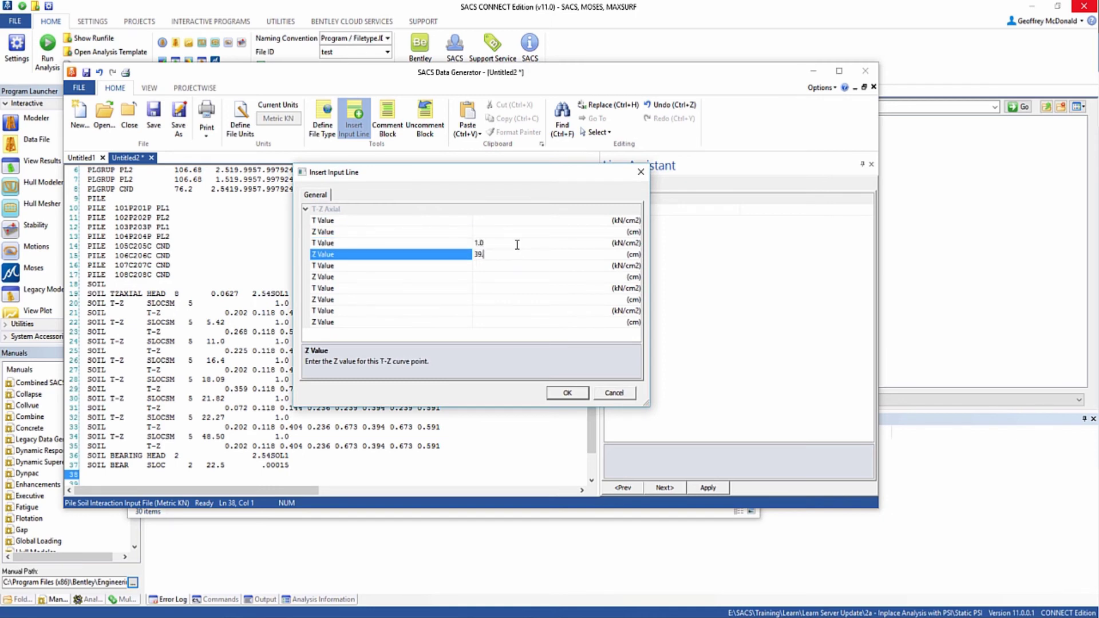
pyautogui.click(576, 393)
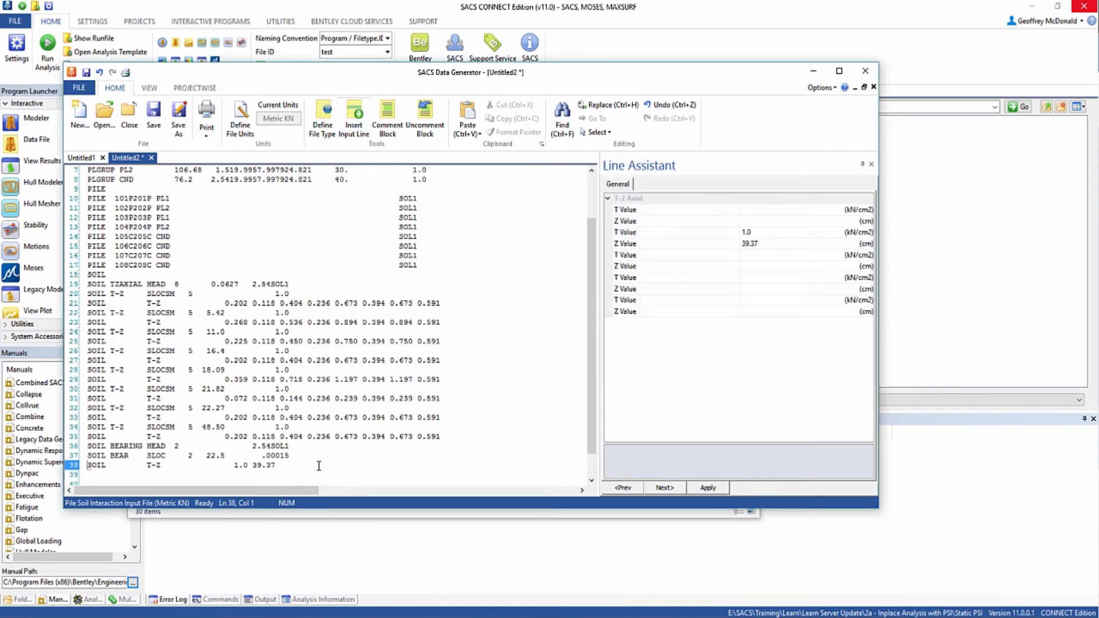
# Copy the bearing stratum and T-Z lines 37–38 and paste them as lines 39–40.
pyautogui.click(302, 473)
pyautogui.moveTo(299, 467); pyautogui.dragTo(69, 463)
pyautogui.hotkey('ctrl', 'c')
pyautogui.click(104, 476)
pyautogui.hotkey('ctrl', 'v')
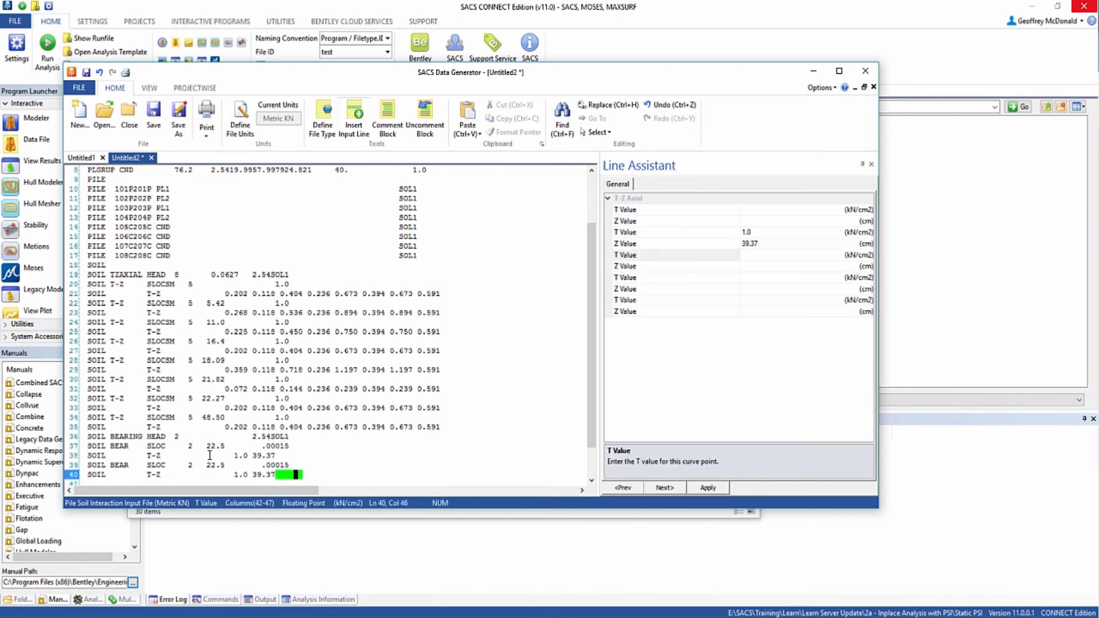
# Change the copied stratum top to 48.5 and its T-Z point to T 1.25, Z 39.37.
pyautogui.scroll(-1, 175, 430)
pyautogui.click(211, 429)
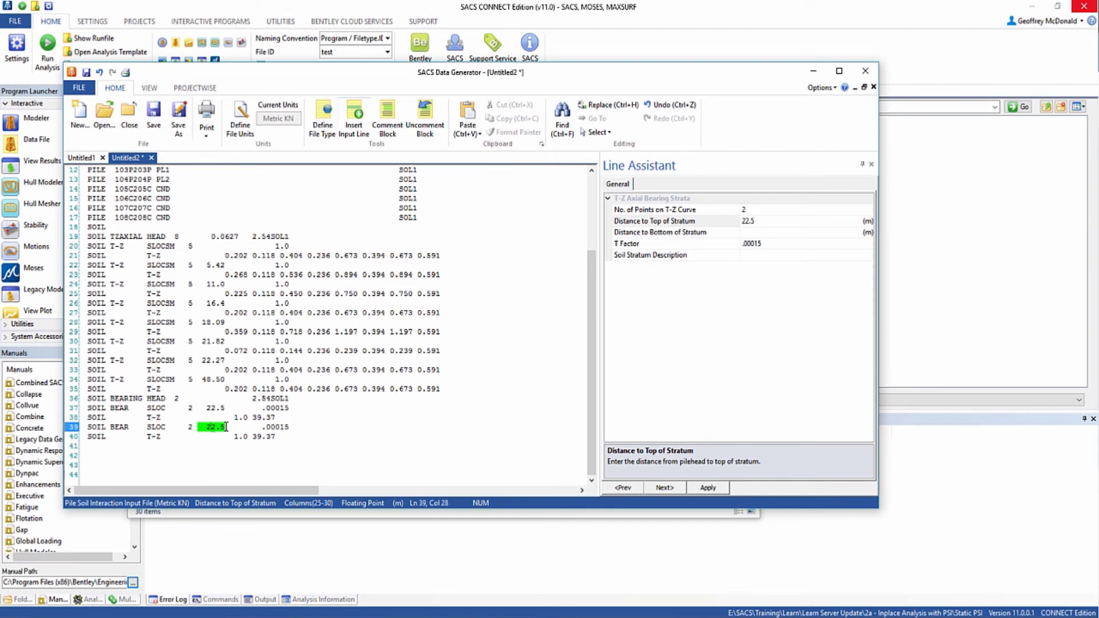
pyautogui.press('BackSpace')
pyautogui.write('48')
pyautogui.press('Tab')
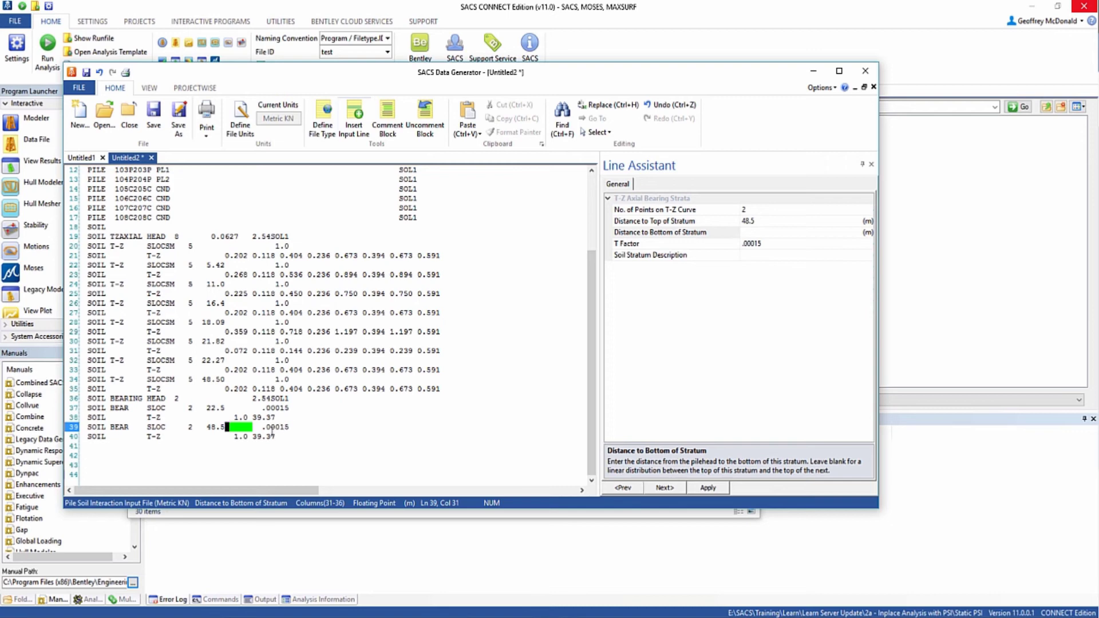
pyautogui.press('Down')
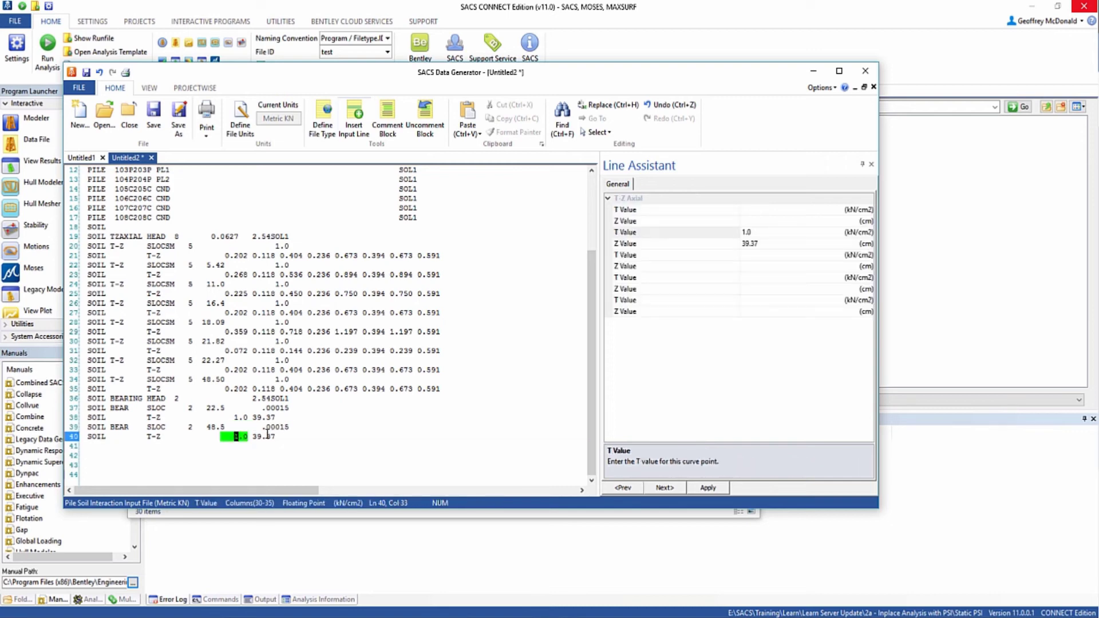
pyautogui.write('1.25 39')
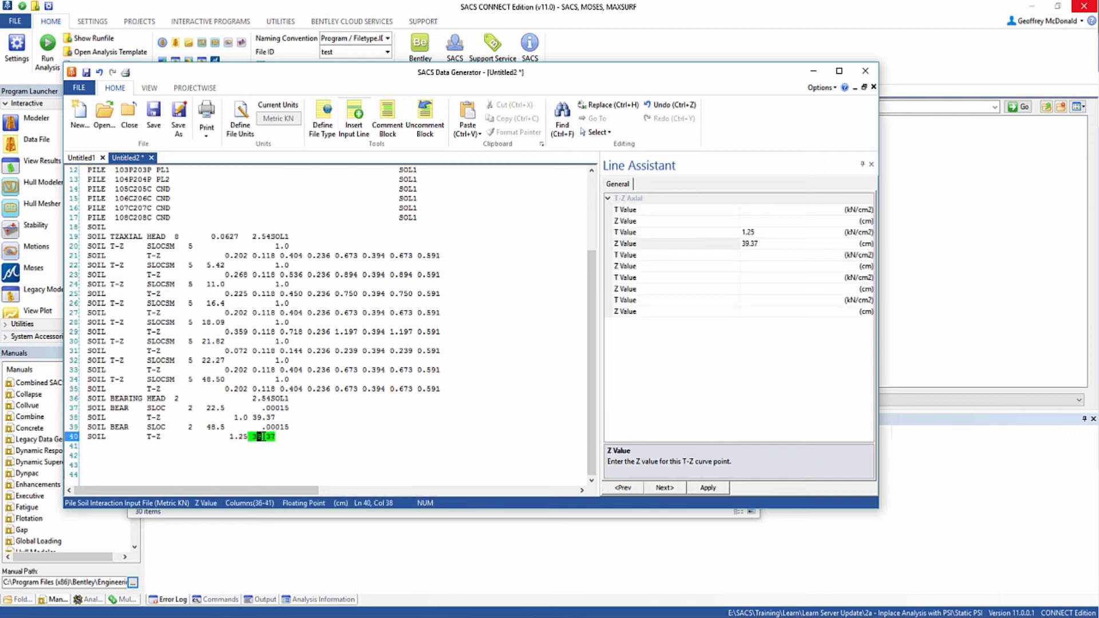
pyautogui.click(337, 437)
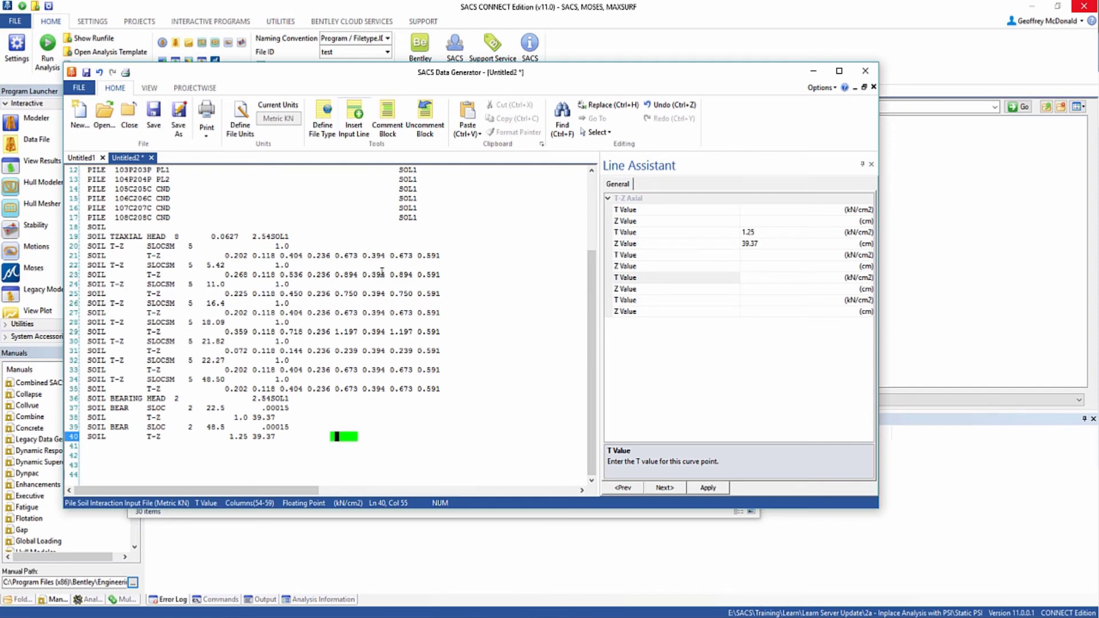
pyautogui.press('Return')
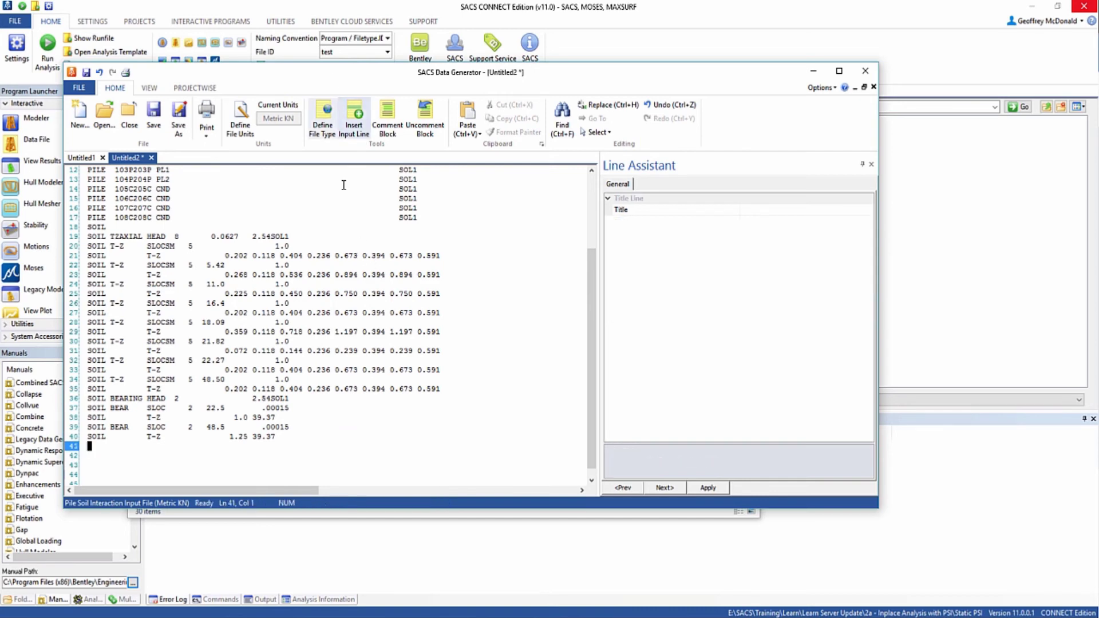
# Insert a SOIL TORSION HEAD line on line 41 for table SOL1 with stiffness 5000.
pyautogui.click(362, 129)
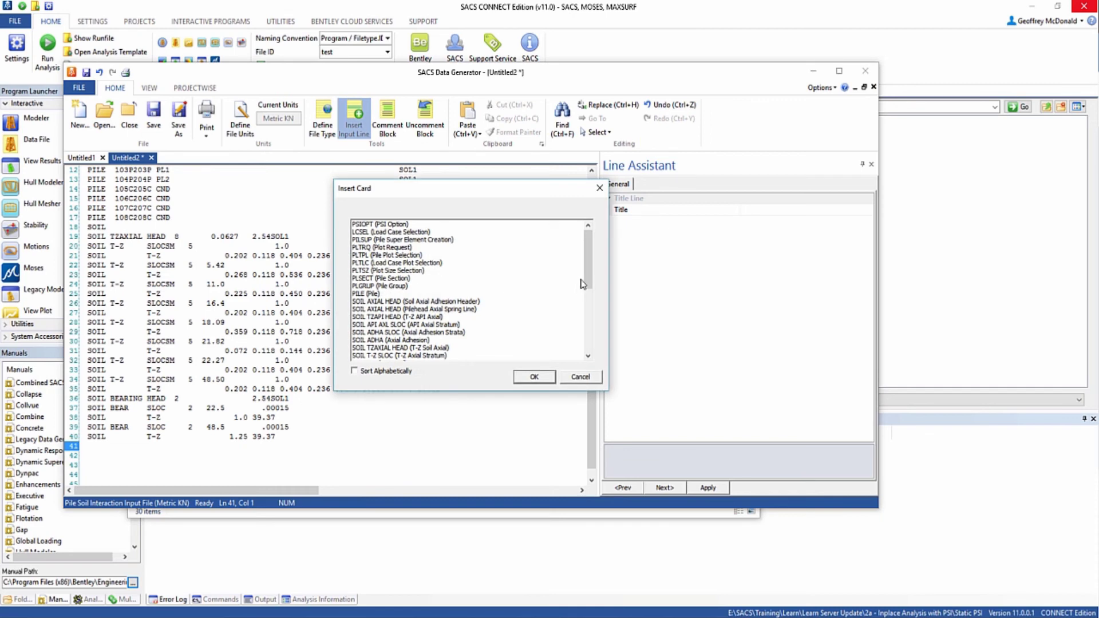
pyautogui.moveTo(591, 285); pyautogui.dragTo(590, 329)
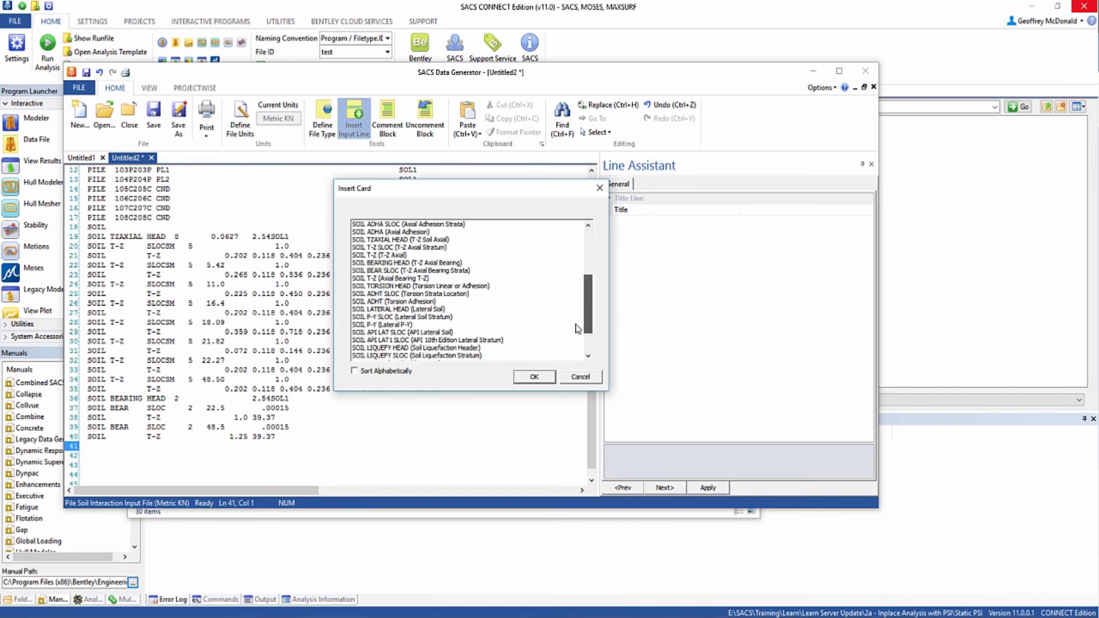
pyautogui.click(422, 287)
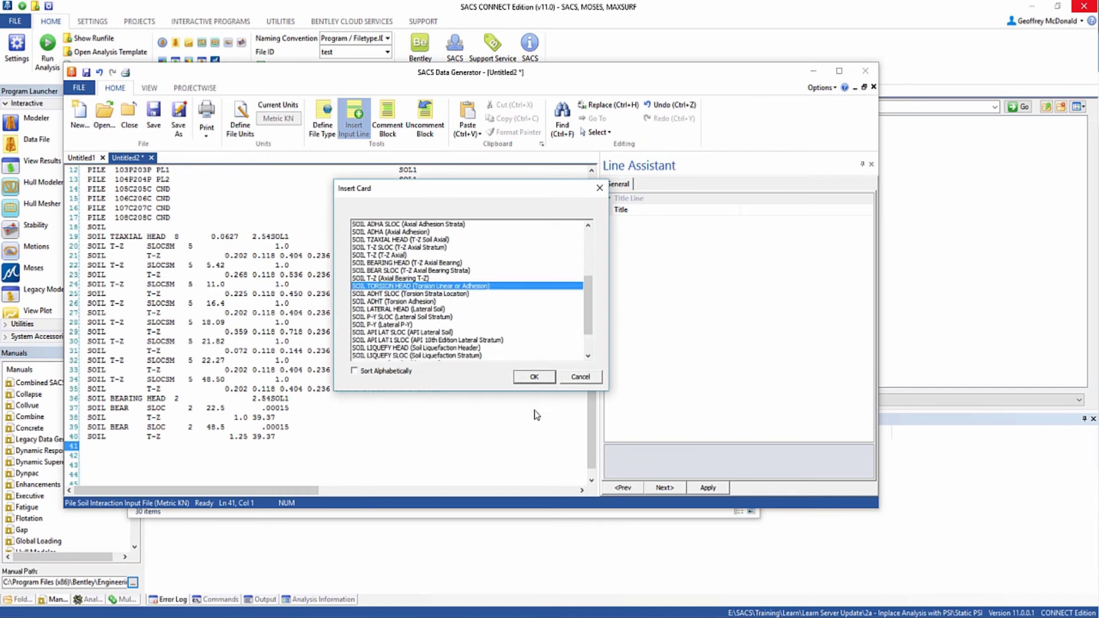
pyautogui.click(535, 377)
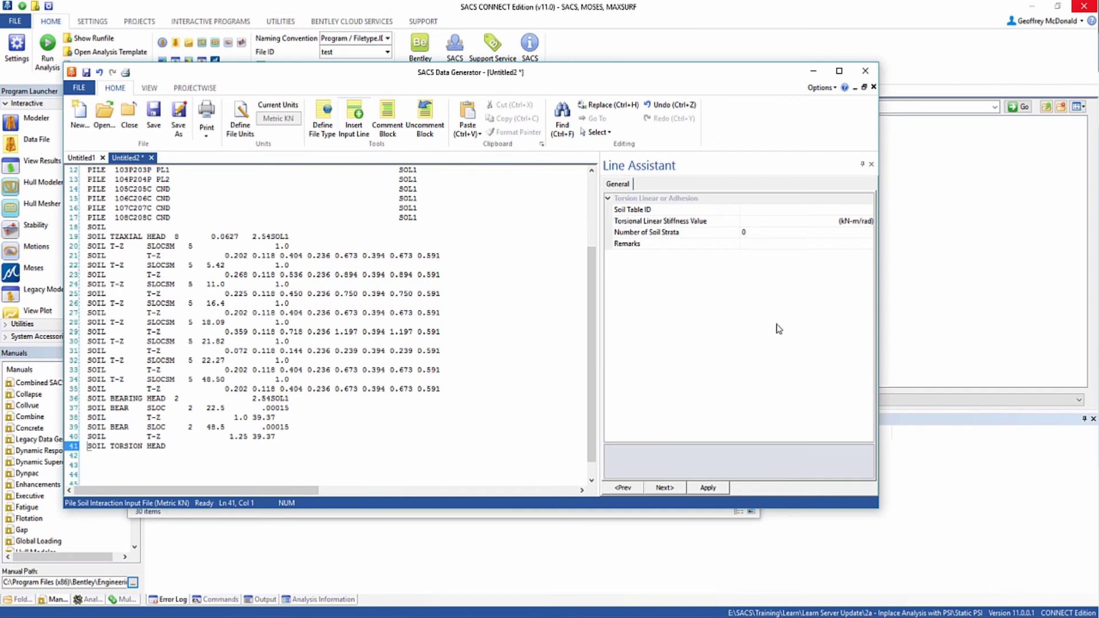
pyautogui.click(772, 208)
pyautogui.write('SOL1')
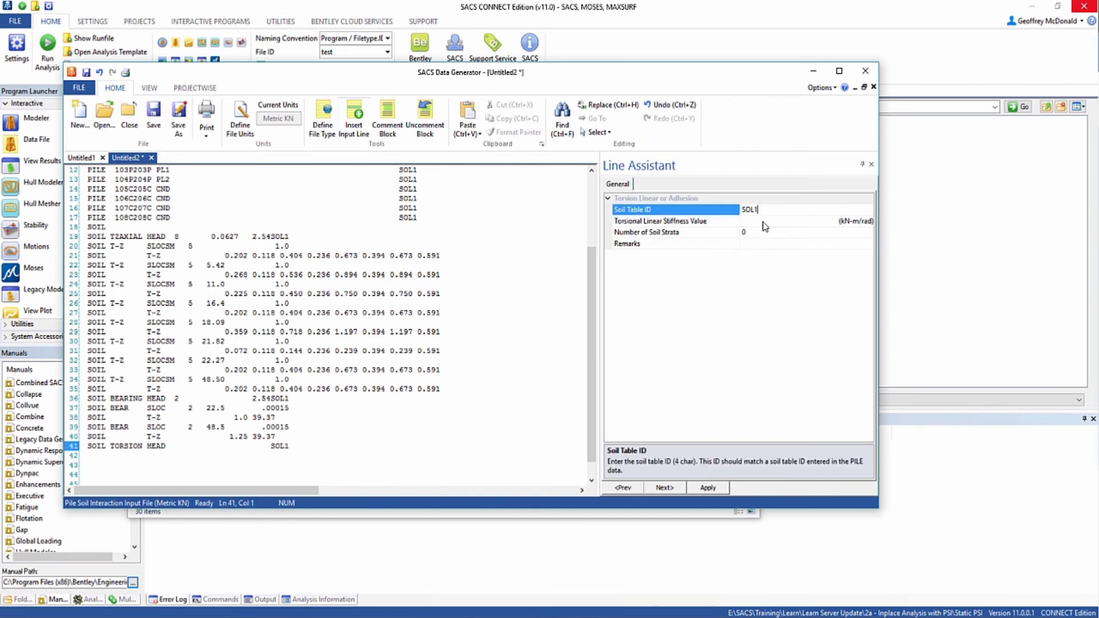
pyautogui.click(764, 221)
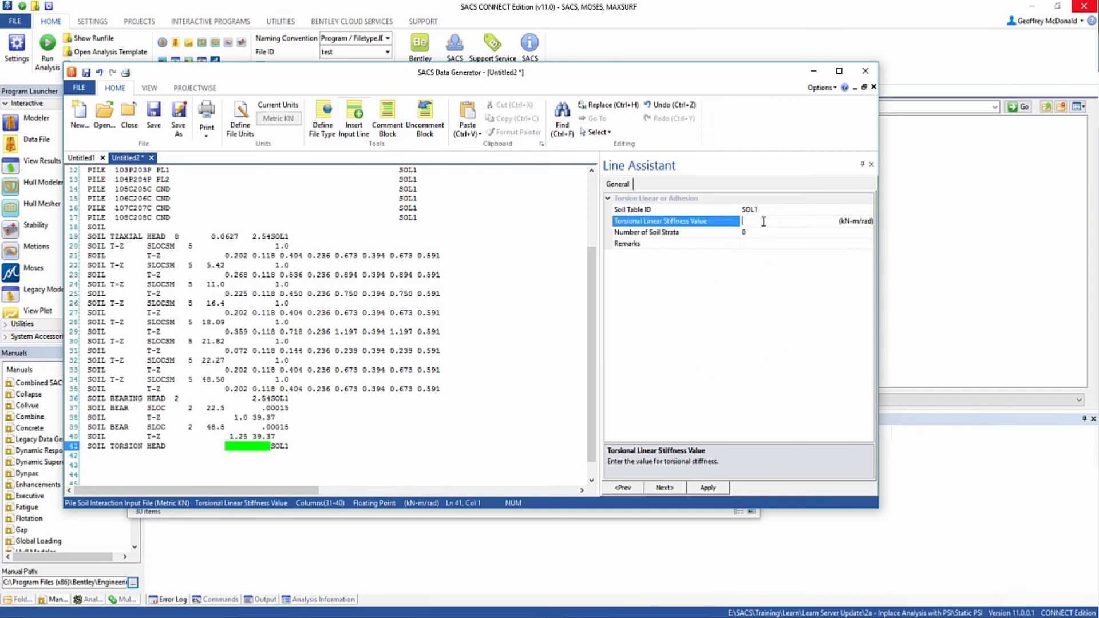
pyautogui.write('5')
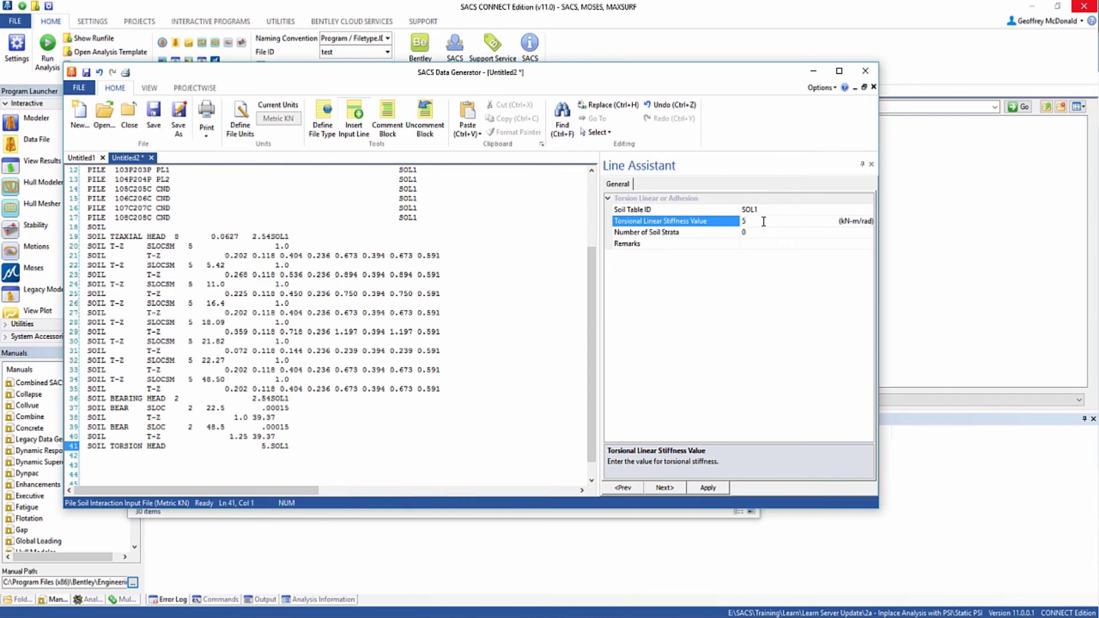
pyautogui.write('000')
pyautogui.click(708, 487)
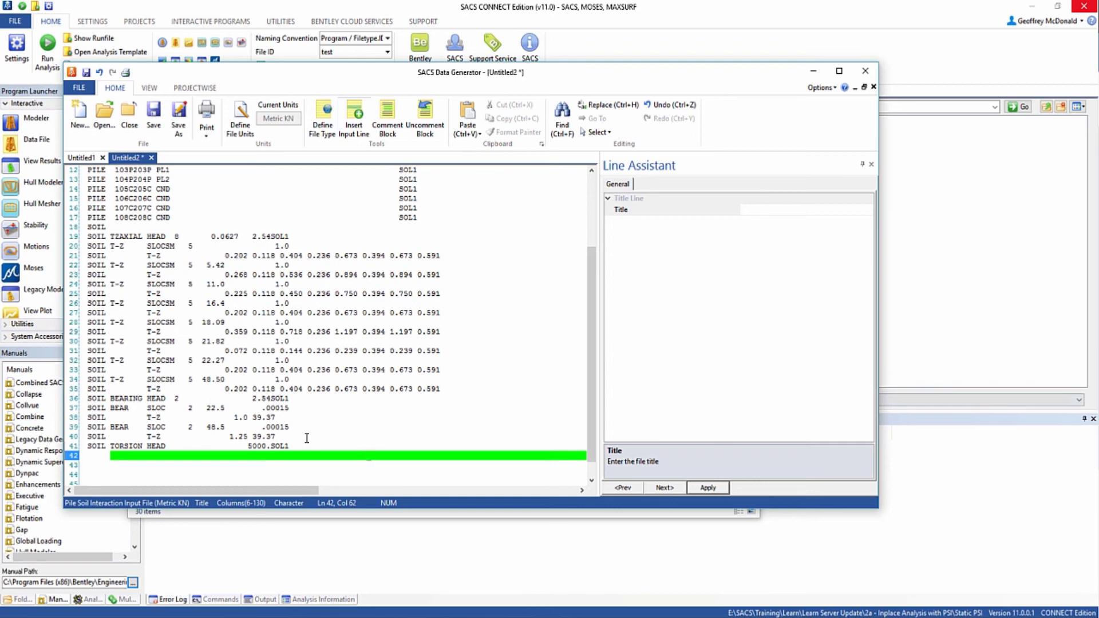
# Insert a SOIL LATERAL HEAD (lateral soil header) line at line 42.
pyautogui.click(95, 457)
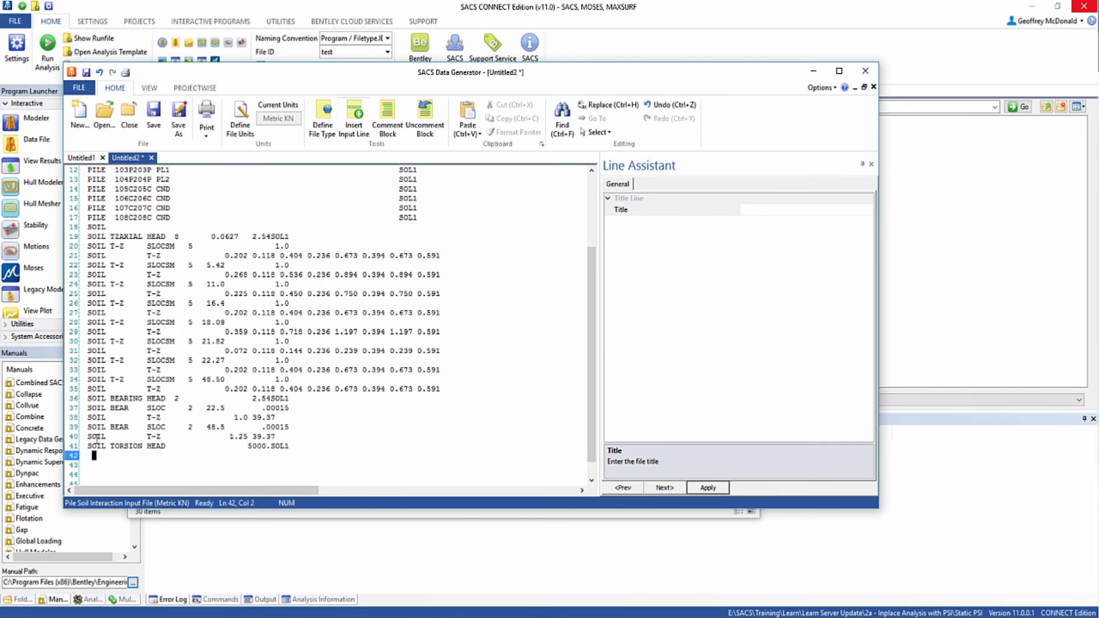
pyautogui.click(87, 456)
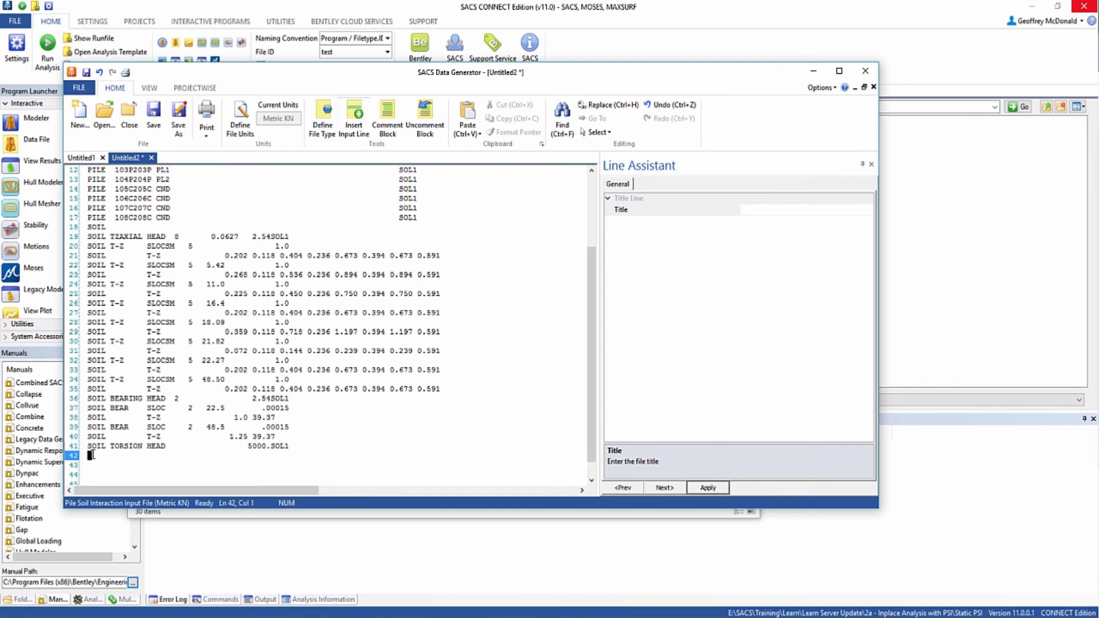
pyautogui.click(351, 133)
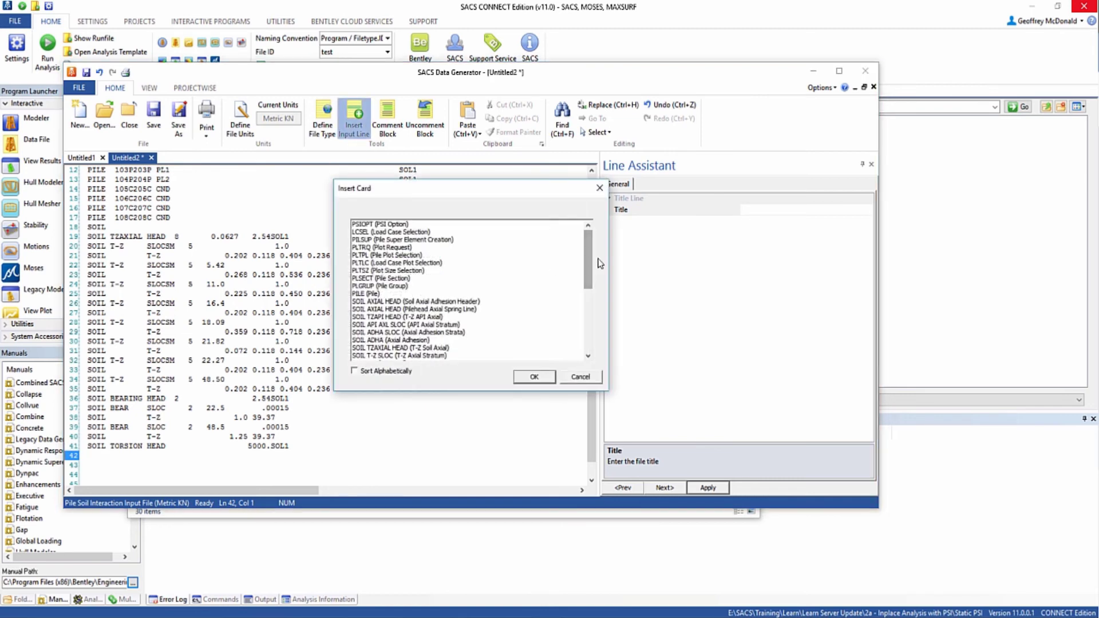
pyautogui.moveTo(587, 263); pyautogui.dragTo(585, 328)
pyautogui.click(435, 271)
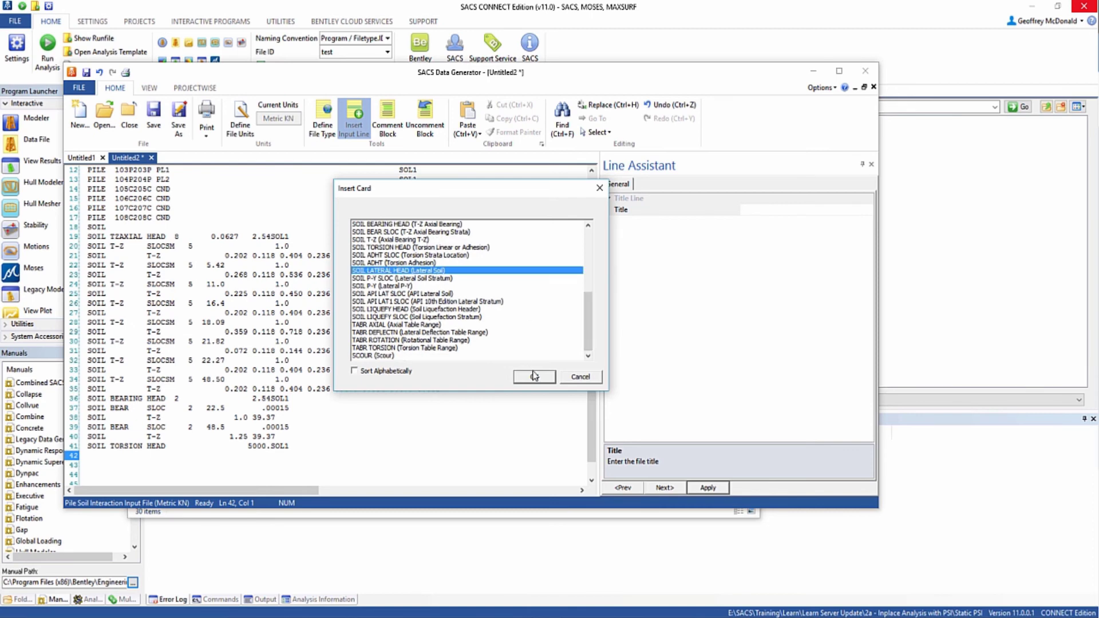
pyautogui.click(534, 376)
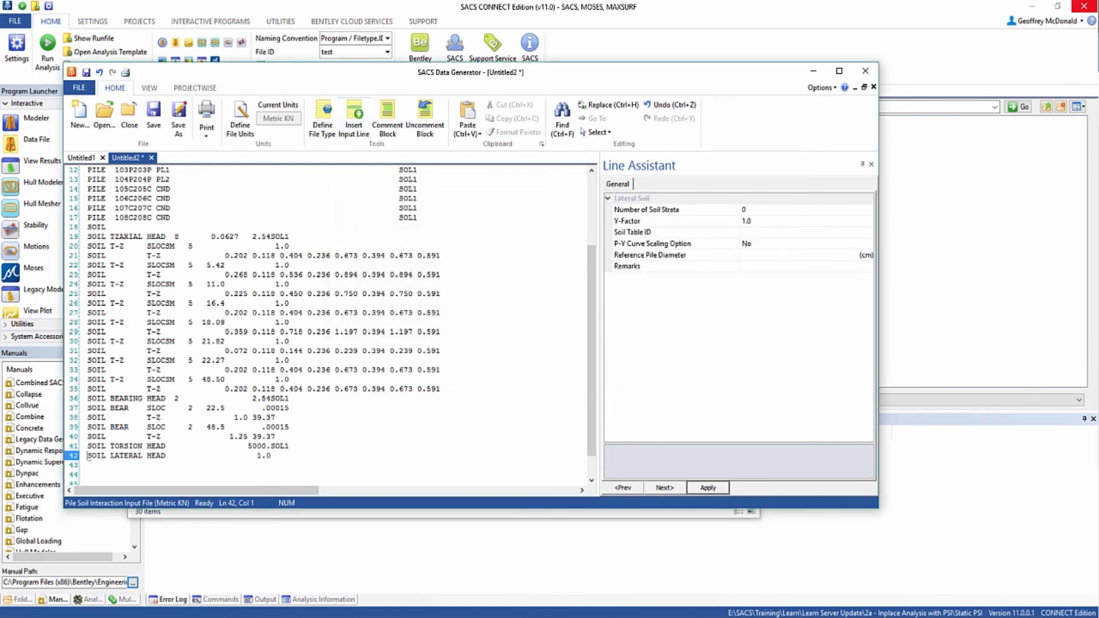
# Set 10 strata, Y factor 2.54, table SOL1, P-Y scaling Yes and 50 cm reference diameter.
pyautogui.click(778, 211)
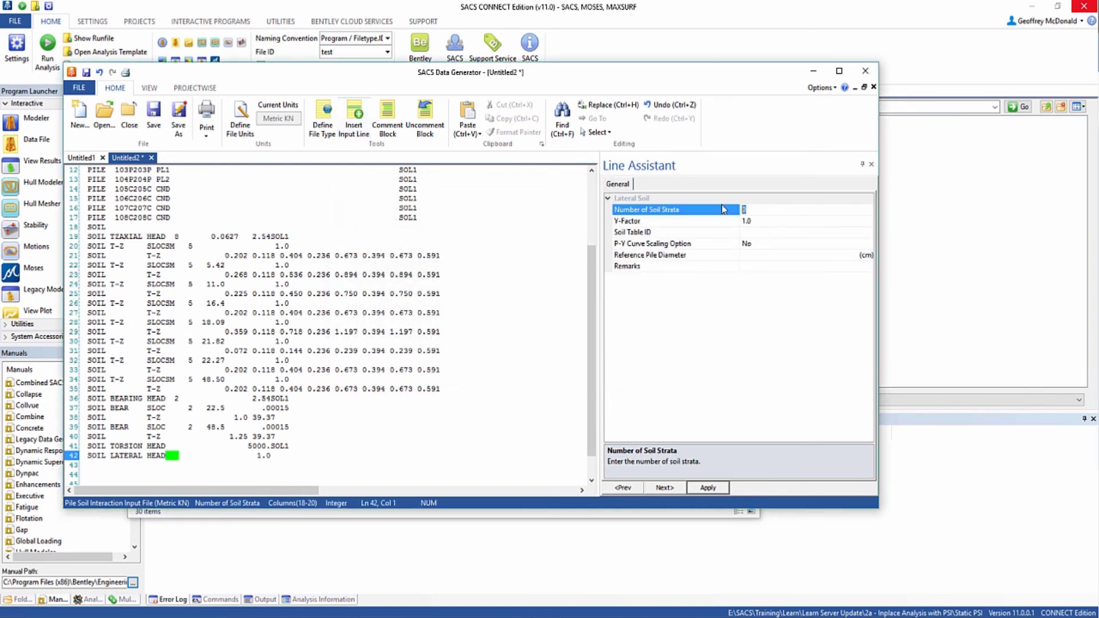
pyautogui.write('10')
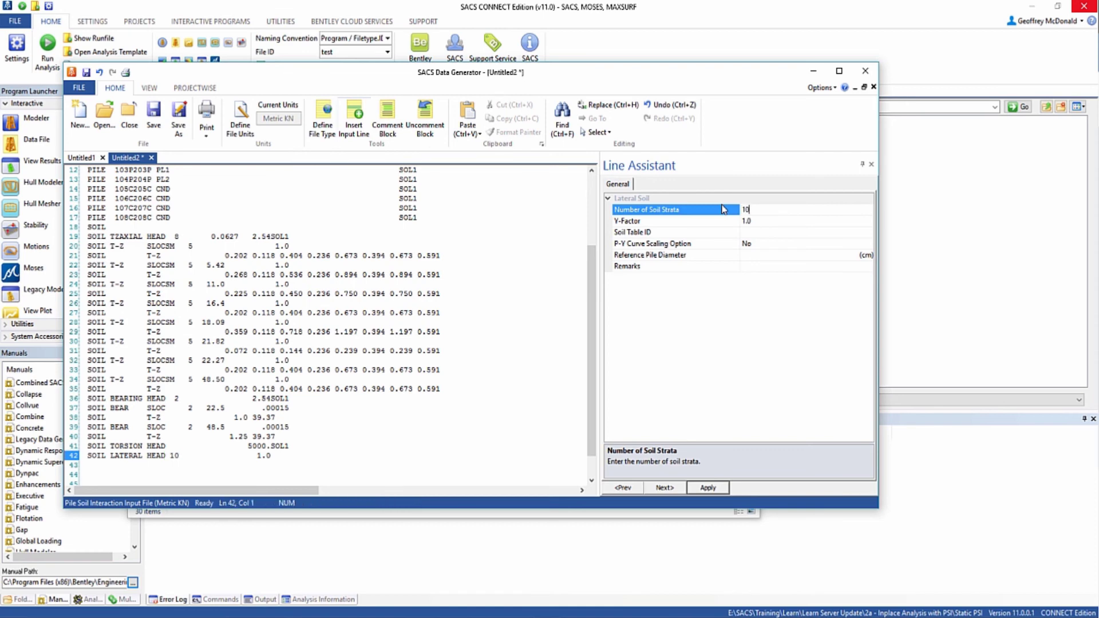
pyautogui.press('Tab')
pyautogui.write('2')
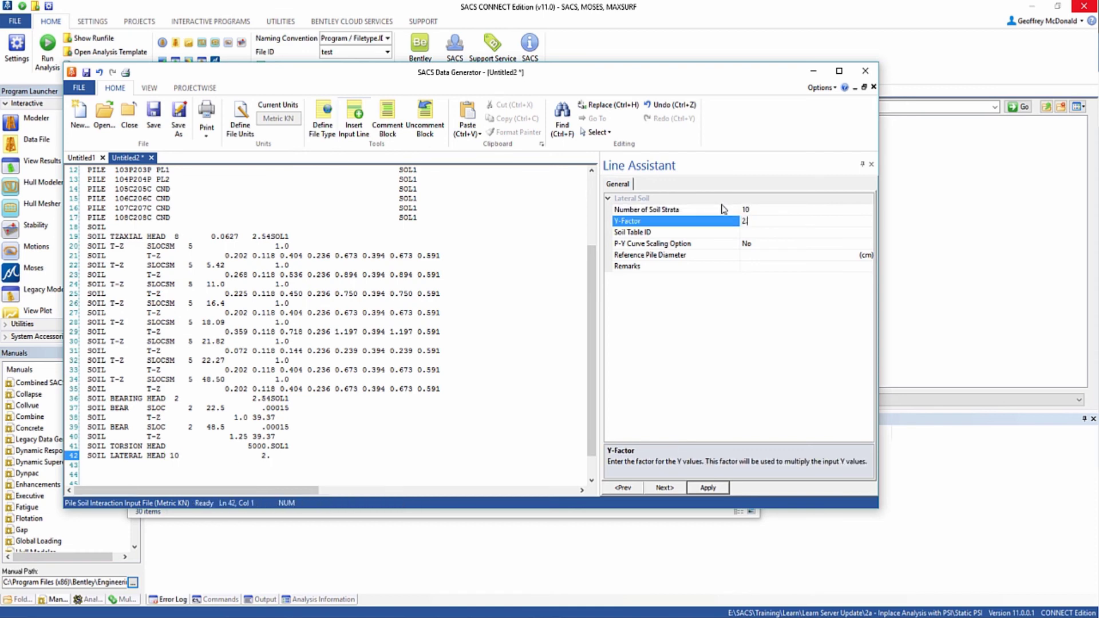
pyautogui.write('.54')
pyautogui.click(764, 235)
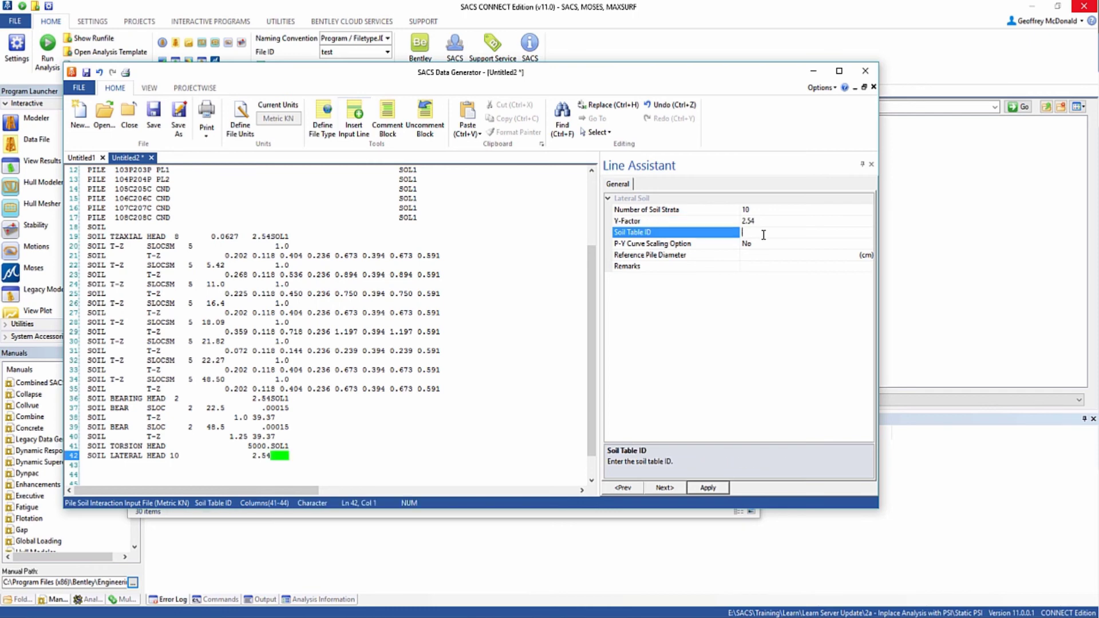
pyautogui.write('SOL')
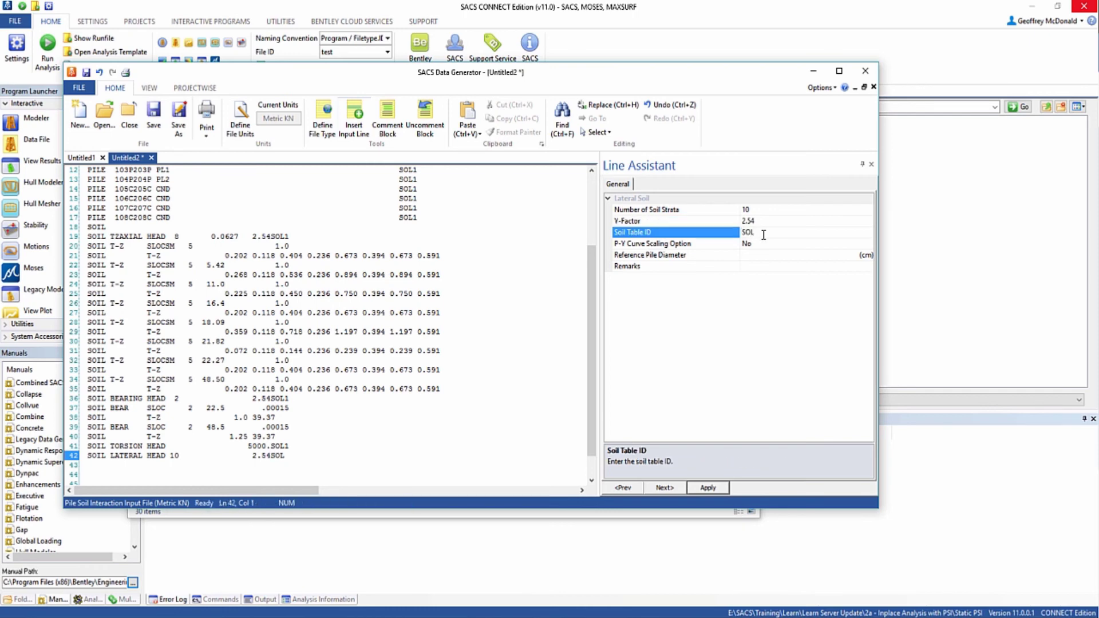
pyautogui.write('1')
pyautogui.click(757, 245)
pyautogui.click(870, 244)
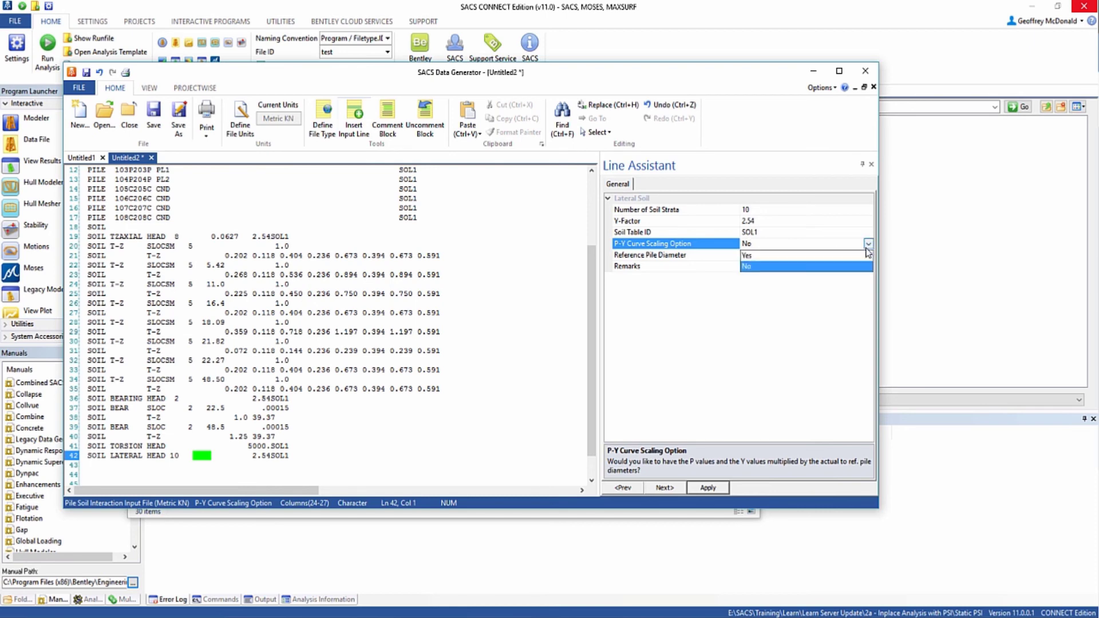
pyautogui.click(808, 267)
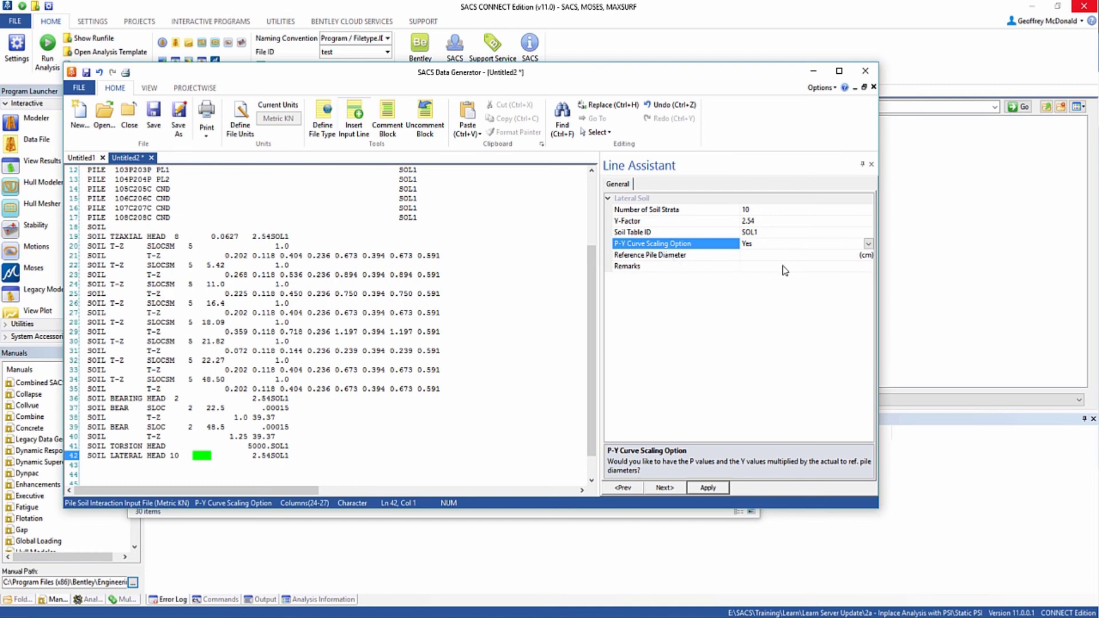
pyautogui.click(770, 255)
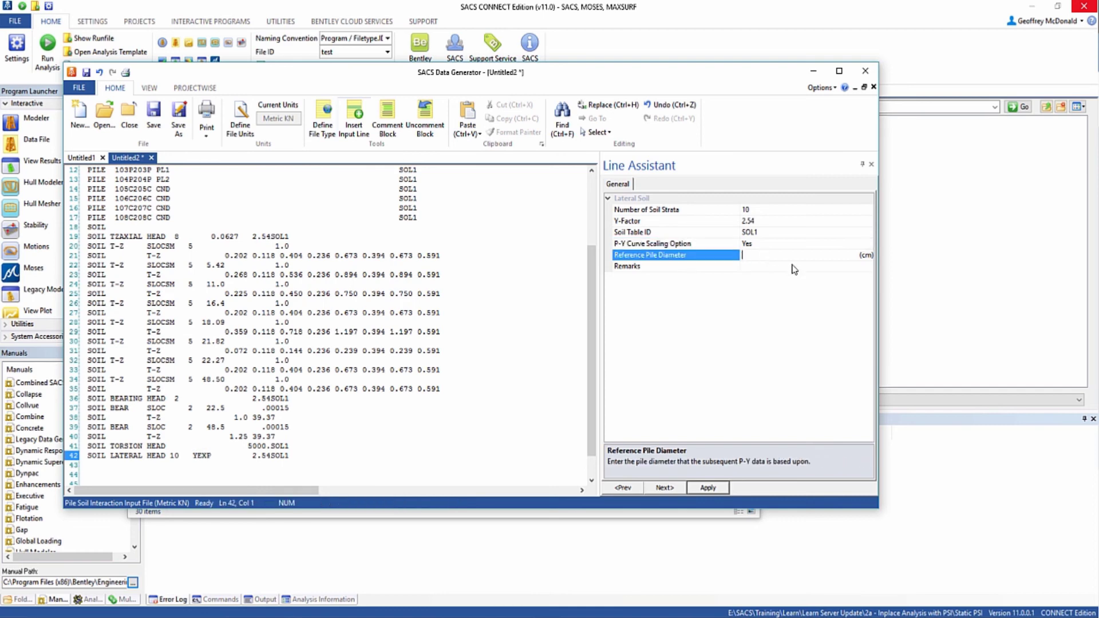
pyautogui.write('50.')
pyautogui.click(709, 488)
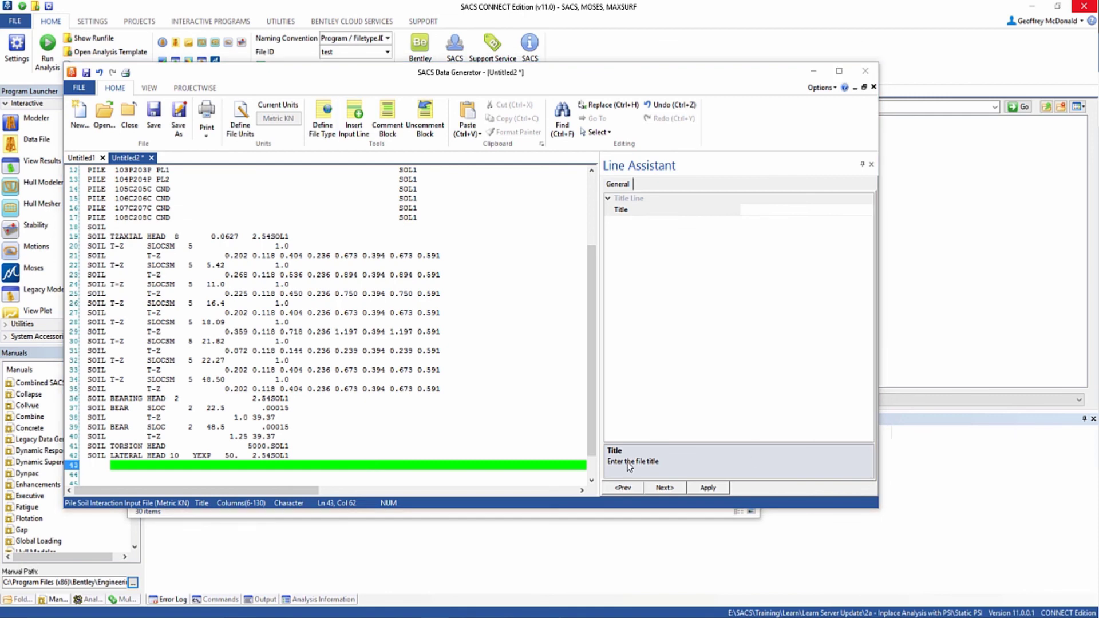
# Insert a SOIL P-Y SLOC lateral soil stratum line at line 43.
pyautogui.click(91, 465)
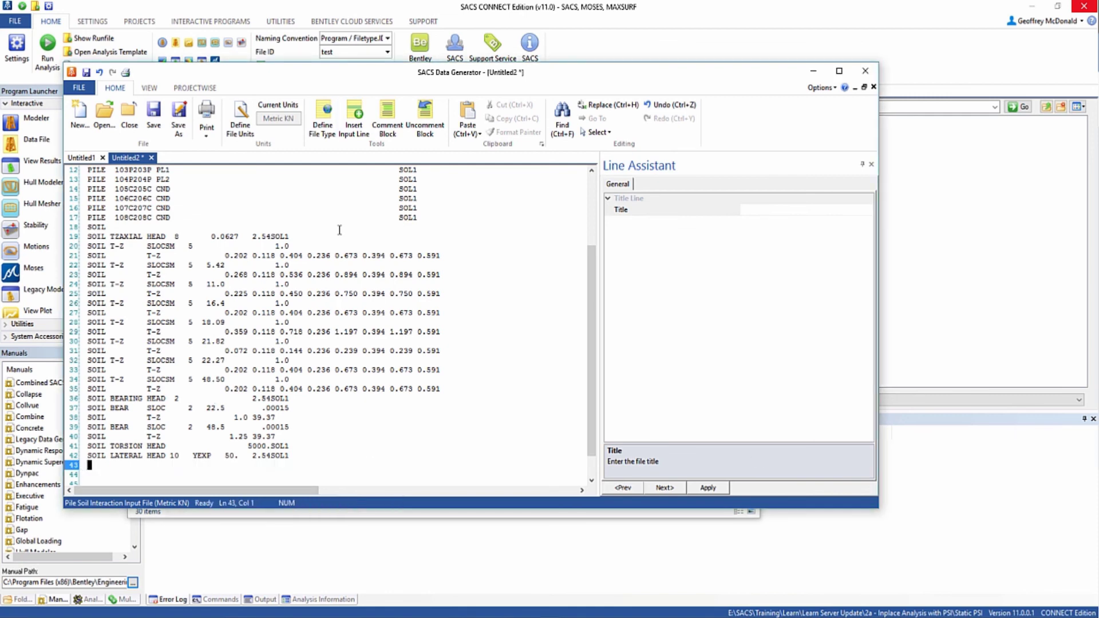
pyautogui.click(349, 129)
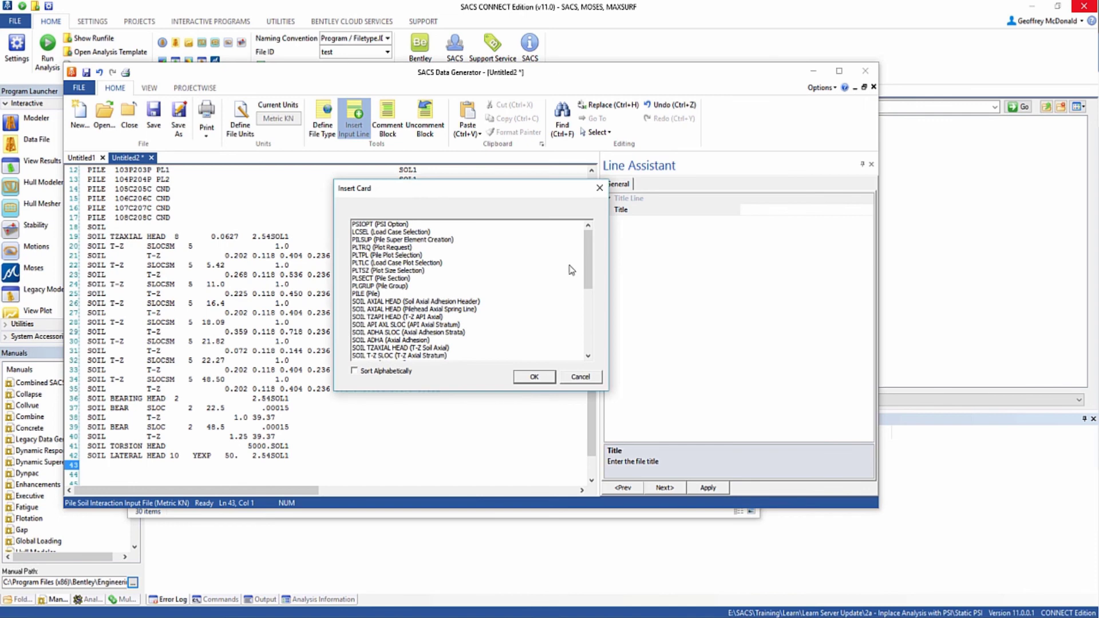
pyautogui.moveTo(590, 272); pyautogui.dragTo(578, 347)
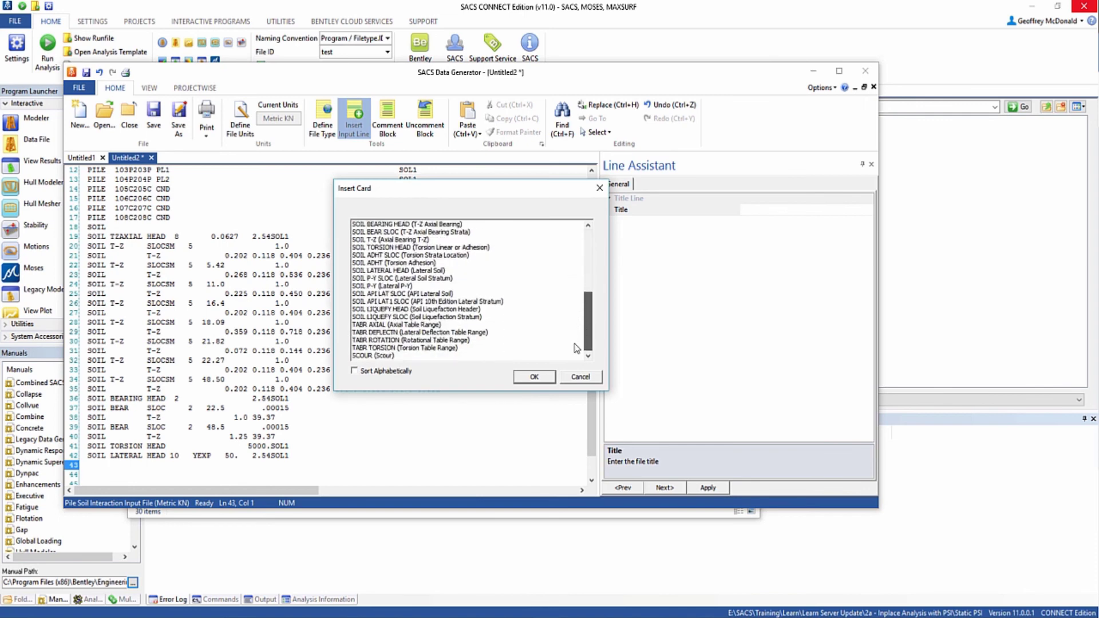
pyautogui.moveTo(495, 342); pyautogui.dragTo(450, 316)
pyautogui.click(379, 280)
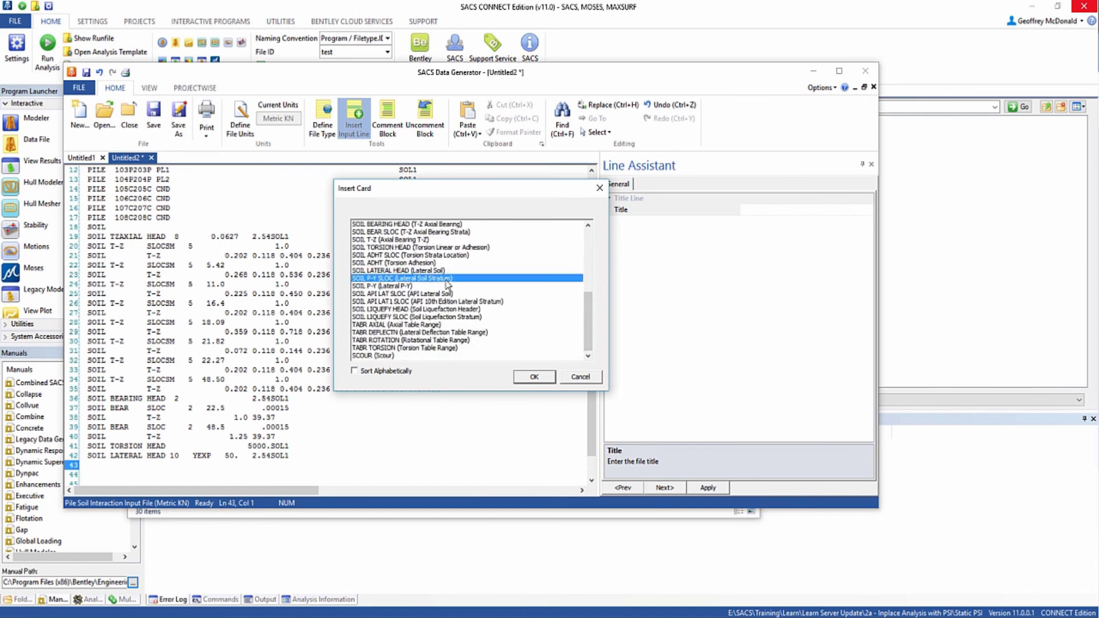
pyautogui.click(534, 377)
# Make the stratum's P-Y data symmetrical with 5 curve points and apply.
pyautogui.click(770, 210)
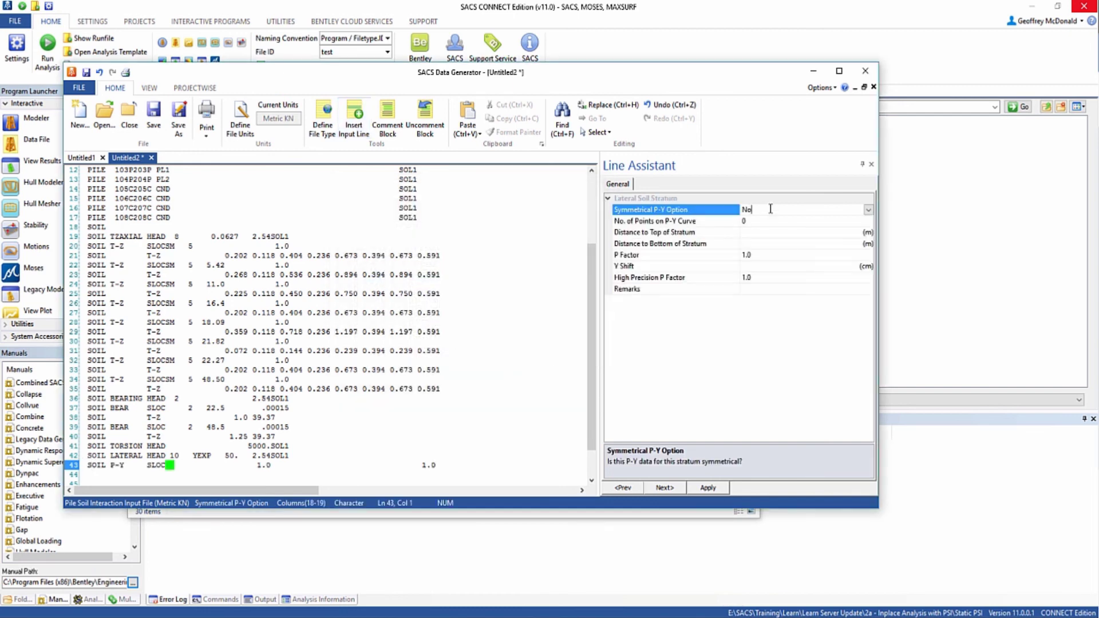
pyautogui.click(868, 210)
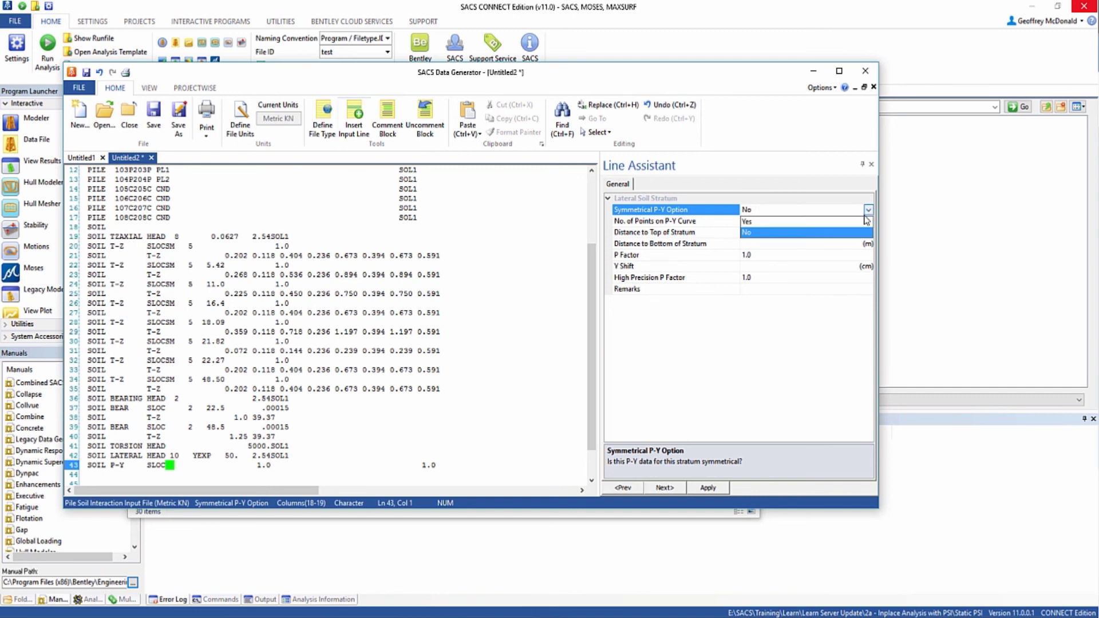
pyautogui.click(749, 223)
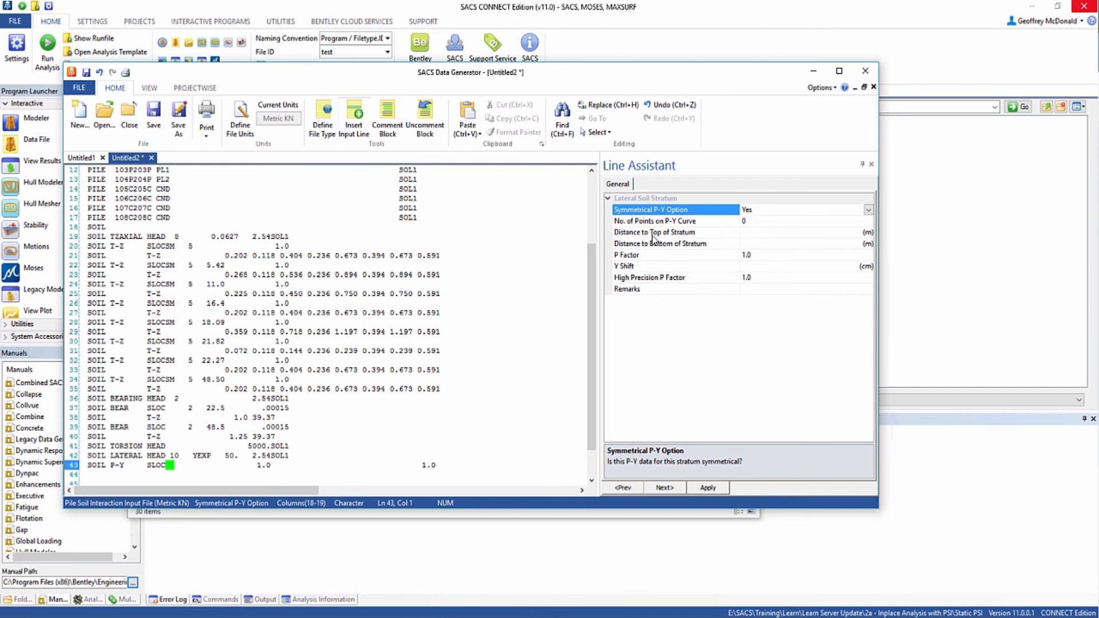
pyautogui.click(787, 223)
pyautogui.write('5')
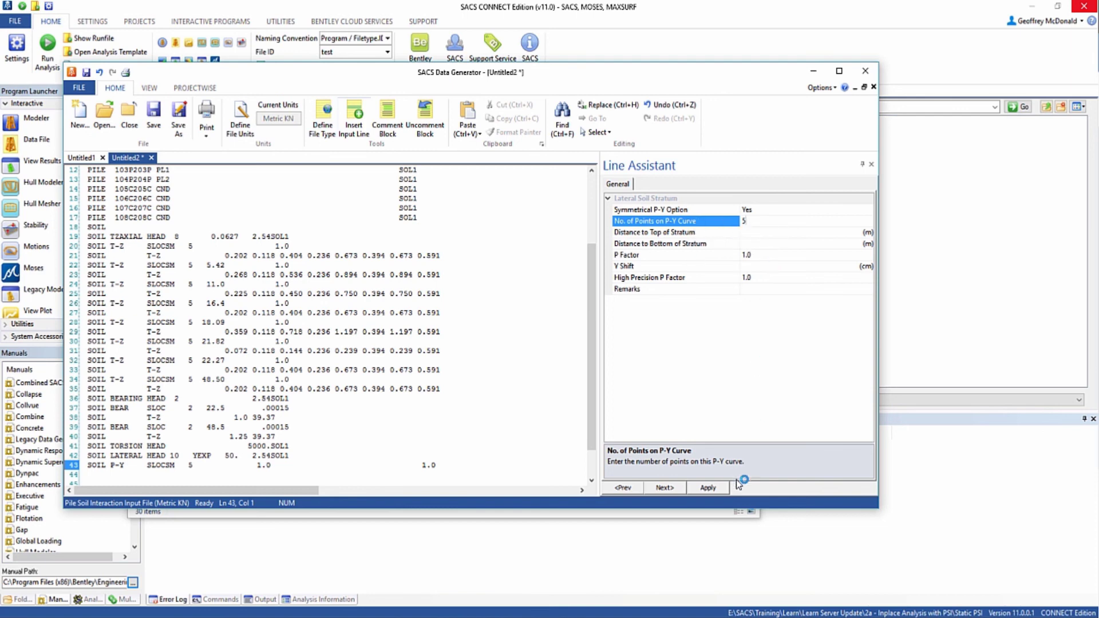
pyautogui.click(716, 488)
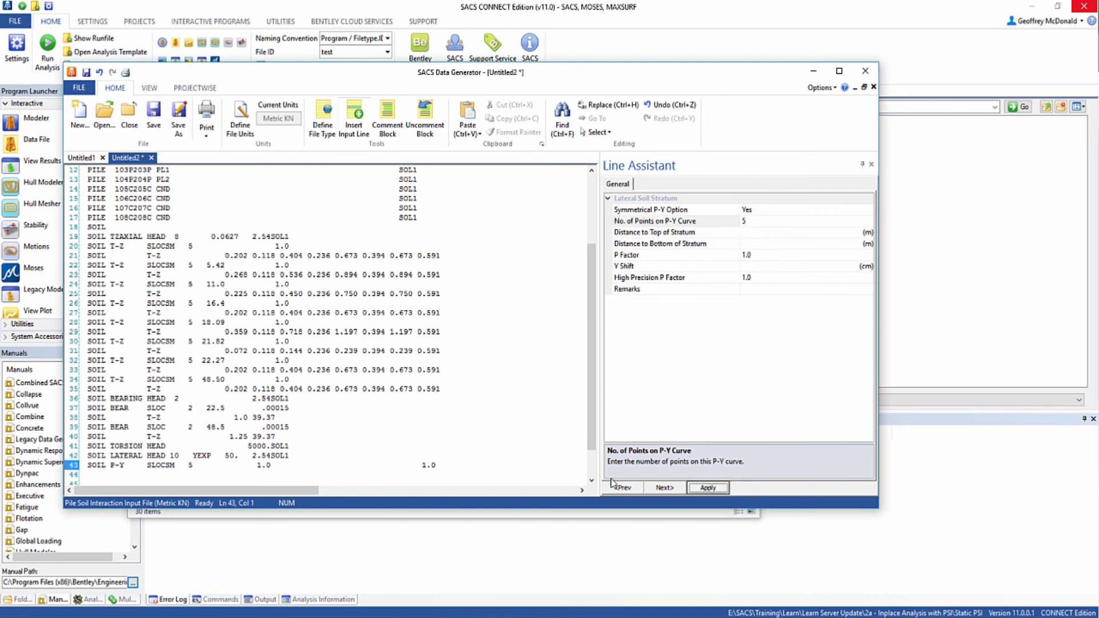
pyautogui.click(475, 478)
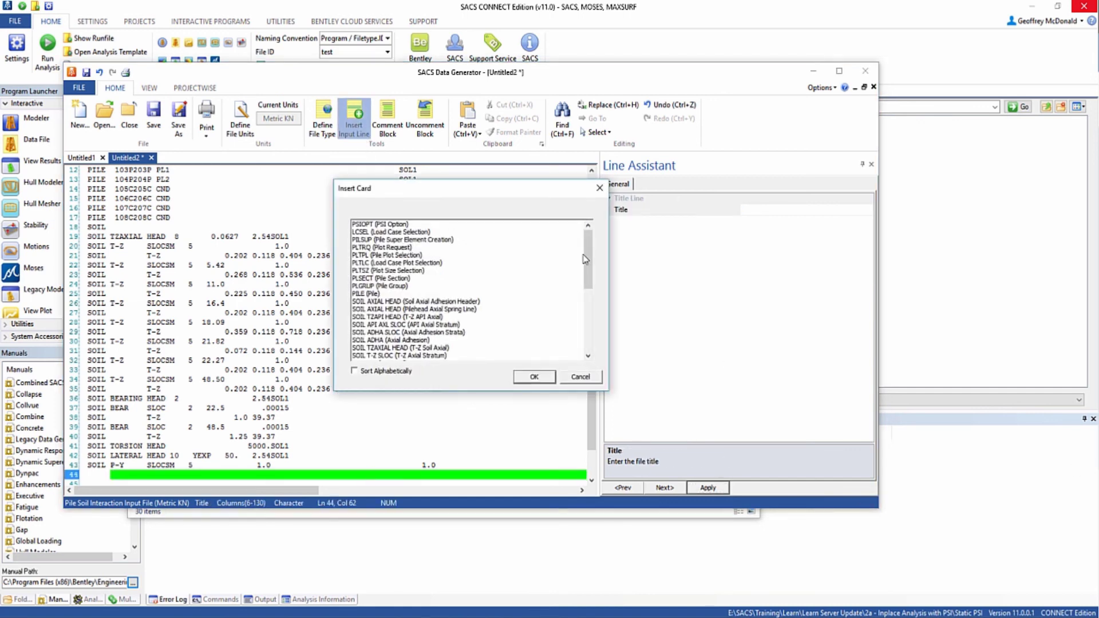
# Insert a SOIL P-Y lateral curve line at line 44.
pyautogui.moveTo(590, 275); pyautogui.dragTo(588, 336)
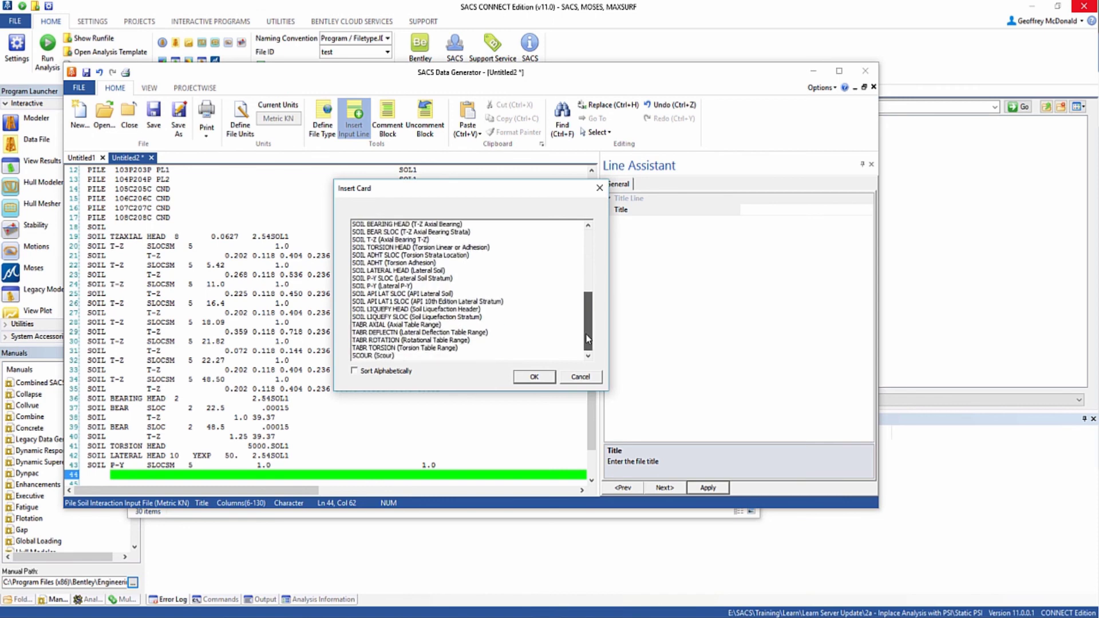
pyautogui.click(381, 287)
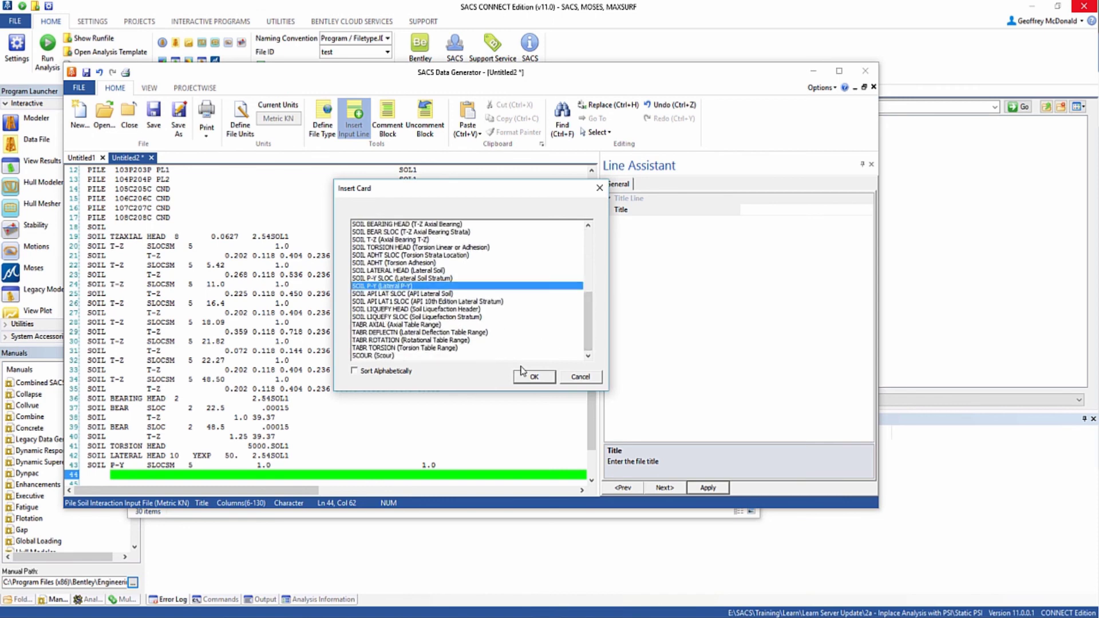
pyautogui.click(535, 377)
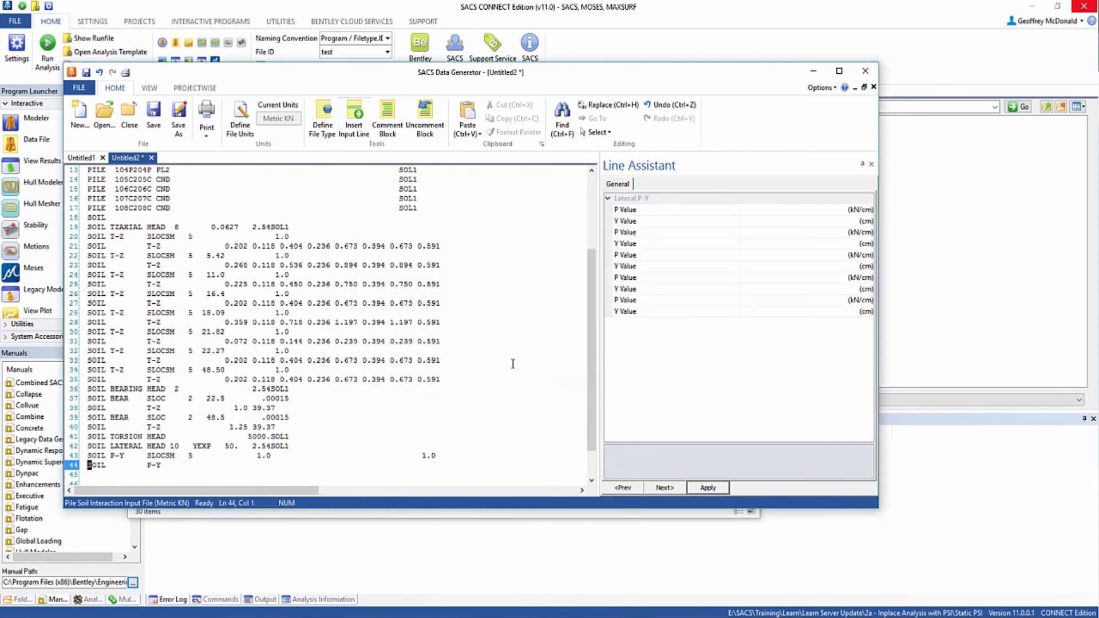
# Enter P 5.02 at Y values 0.334, 0.701, 0.740 and 2.160, and apply.
pyautogui.click(764, 235)
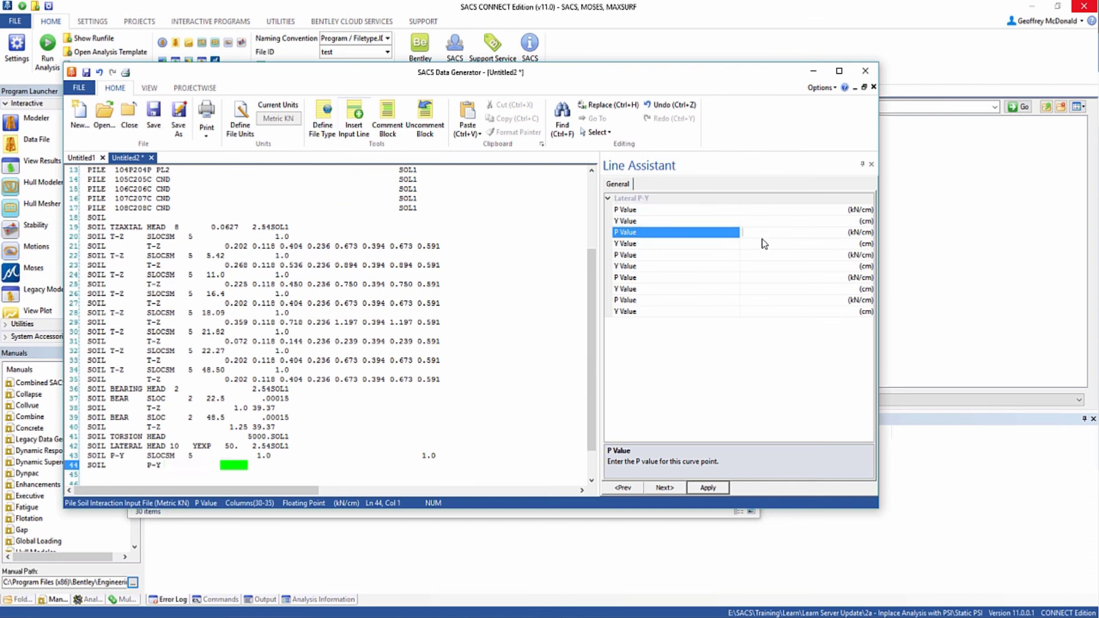
pyautogui.write('5.02')
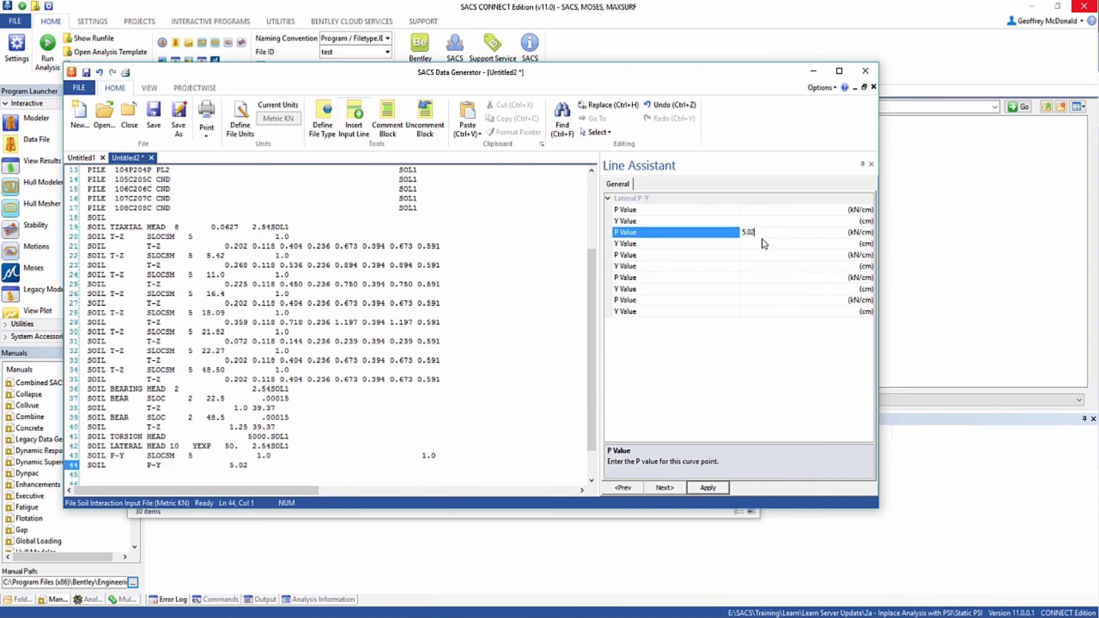
pyautogui.press('Tab')
pyautogui.write('0.334')
pyautogui.press('Tab')
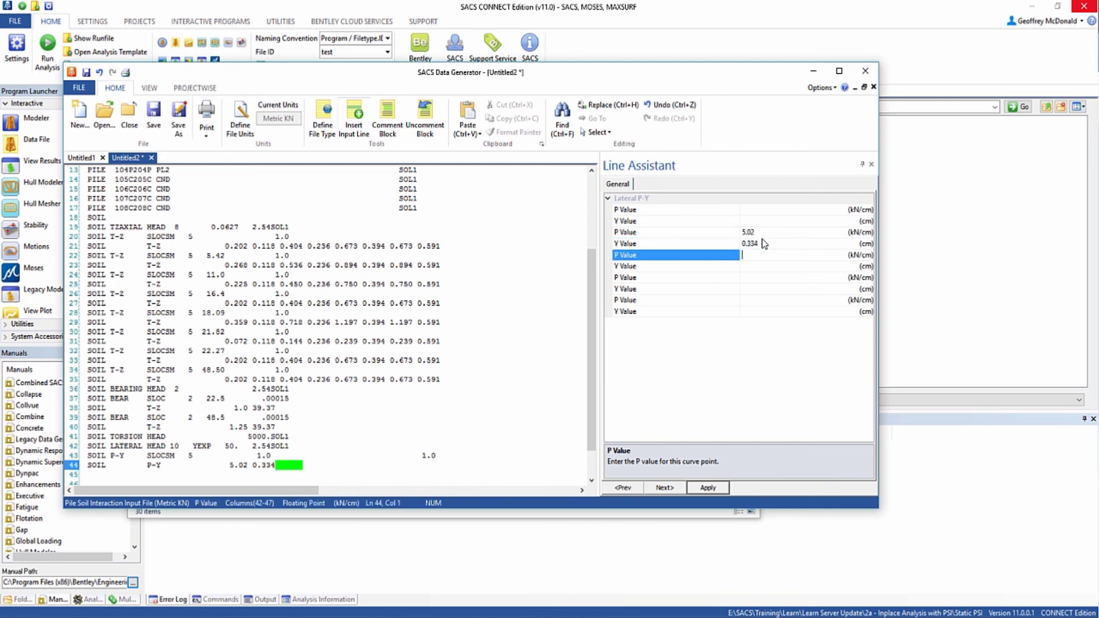
pyautogui.write('5.02')
pyautogui.press('Tab')
pyautogui.write('0.701')
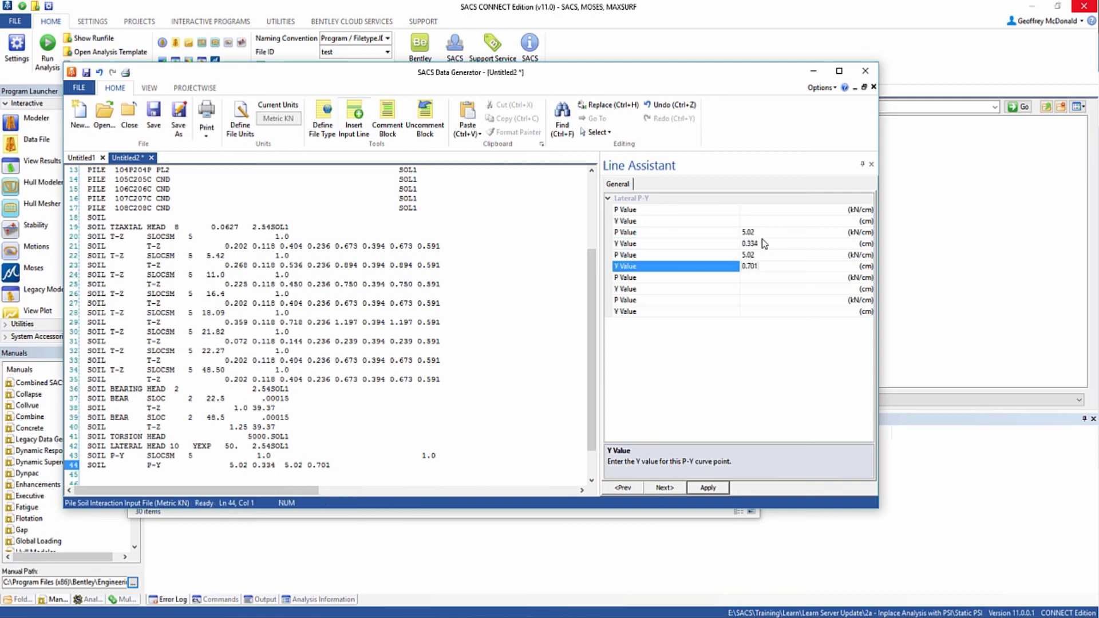
pyautogui.press('Tab')
pyautogui.write('5.02')
pyautogui.press('Tab')
pyautogui.write('0.740')
pyautogui.press('Tab')
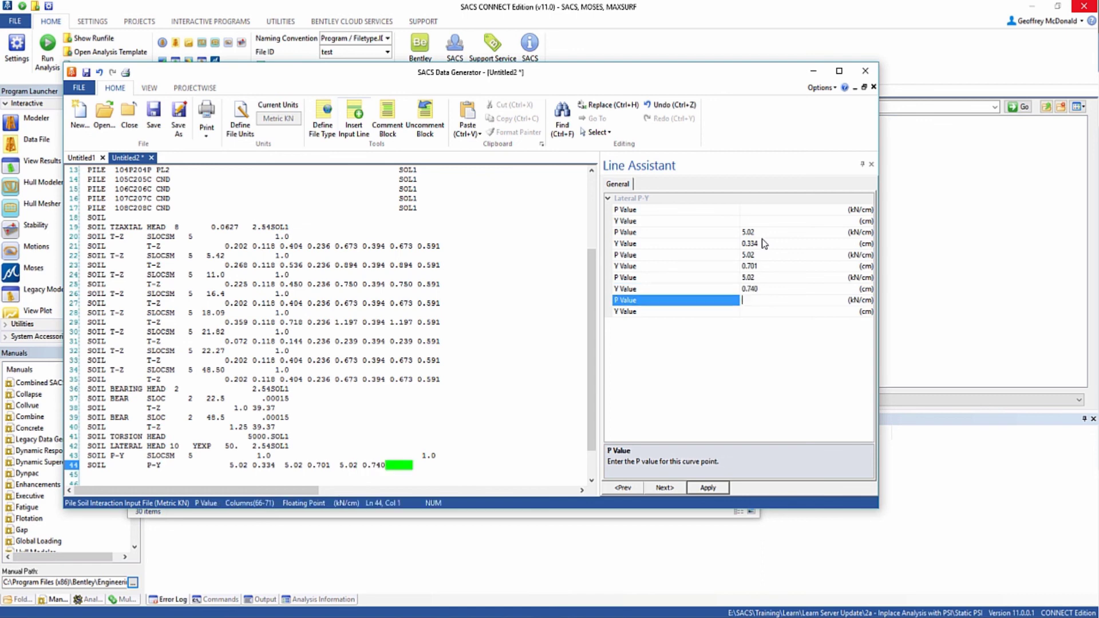
pyautogui.write('5.02')
pyautogui.press('Tab')
pyautogui.write('2.160')
pyautogui.click(708, 488)
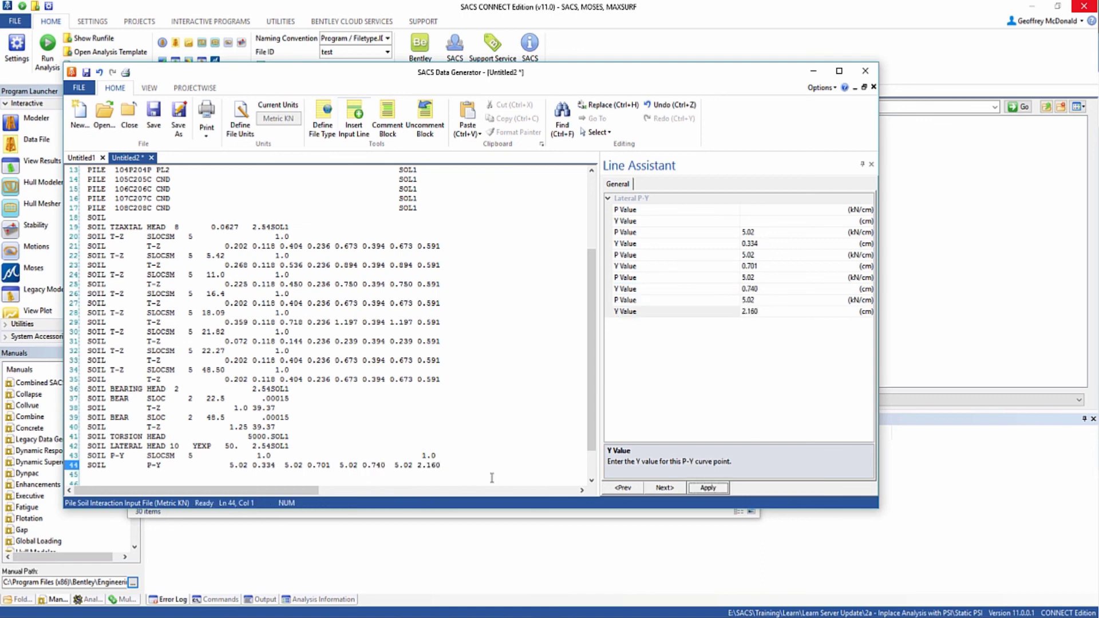
pyautogui.click(489, 474)
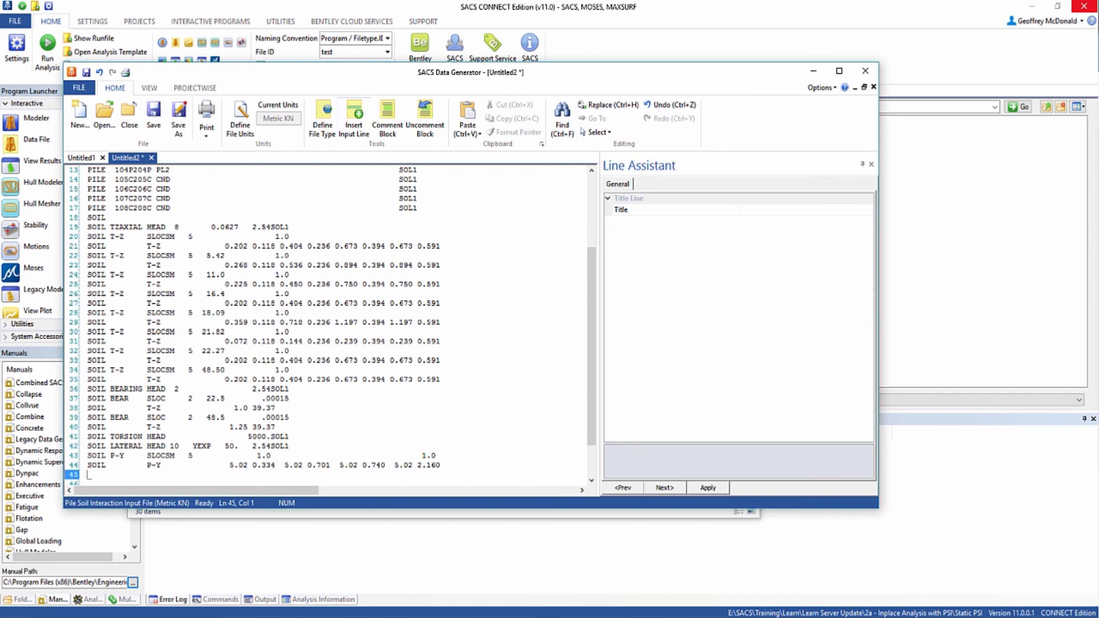
# Paste the remaining SOIL P-Y strata lines and finish the file with an END line.
pyautogui.write('SOIL P-Y     SLOCSM   5   5.74       1.0                                 1.0 SOIL         P-Y              16.76 0.631 16.76 0.796 16.76 0.894 16.76 2.160 SOIL P-Y     SLOCSM   6   9.22       1.0                                 1.0 SOIL         P-Y              16.76 0.331 17.00 0.496 17.33 0.594 17.57 0.709 SOIL         P-Y  17.57 2.160 SOIL P-Y     SLOCSM   6  11.04       1.0                                 1.0 SOIL         P-Y              12.57 0.331 12.57 0.496 12.57 0.594 12.57 0.709 SOIL         P-Y  12.67 2.160 SOIL P-Y     SLOCSM   6  16.00       1.0                                 1.0 SOIL         P-Y              12.57 0.331 12.57 0.496 12.57 0.594 12.57 0.709 SOIL         P-Y  12.57 2.160 SOIL P-Y     SLOCSM   6  16.40       1.0                                 1.0 SOIL         P-Y              18.27 0.323 18.27 0.484 18.27 0.583 18.27 0.709 SOIL         P-Y  18.27 2.160 SOIL P-Y     SLOCSM   5  19.14       1.0                                 1.0 SOIL         P-Y              10.27 0.323 20.26 0.583 20.70 0.709 20.86 2.160 SOIL P-Y     SLOCSM   5  21.87       1.0                                 1.0 SOIL         P-Y              25.15 0.331 25.15 0.496 25.15 0.594 25.15 2.160 SOIL P-Y     SLOCSM   5  22.27       1.0                                 1.0 SOIL         P-Y              23.27 0.673 23.27 1.012 23.27 1.123 23.27 2.160 SOIL P-Y     SLOCSM   5  48.50       1.0                                 1.0 SOIL         P-Y              26.27 0.673 26.27 1.012 26.27 1.213 26.27 2.160')
pyautogui.press('Return')
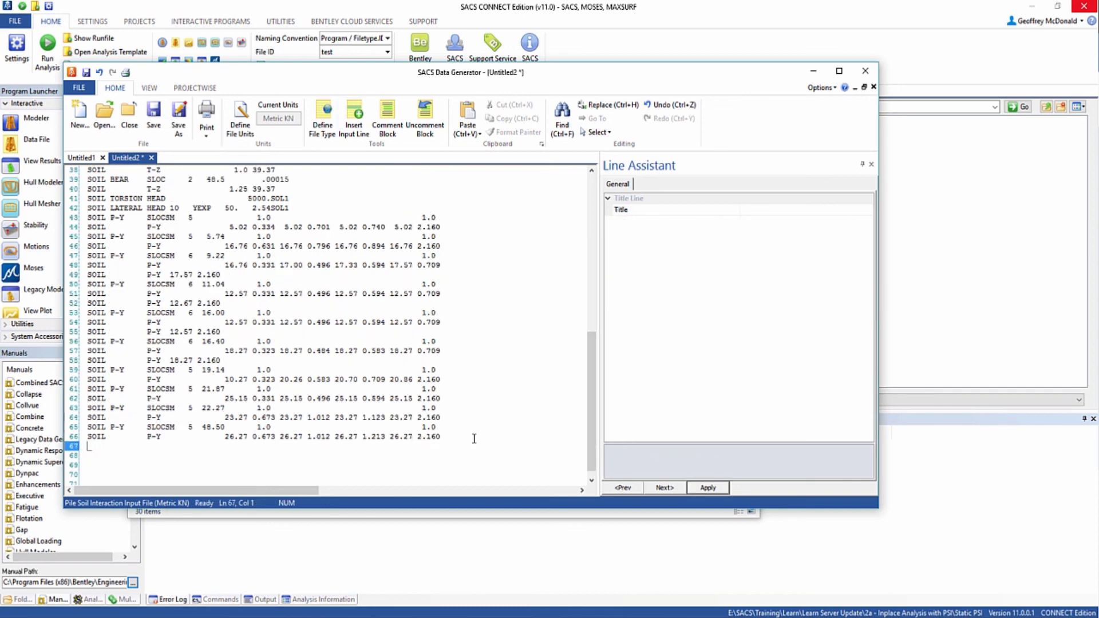
pyautogui.write('END')
pyautogui.scroll(10, 532, 388)
# Save the file as psiinp.dat in the Static PSI folder.
pyautogui.hotkey('ctrl', 's')
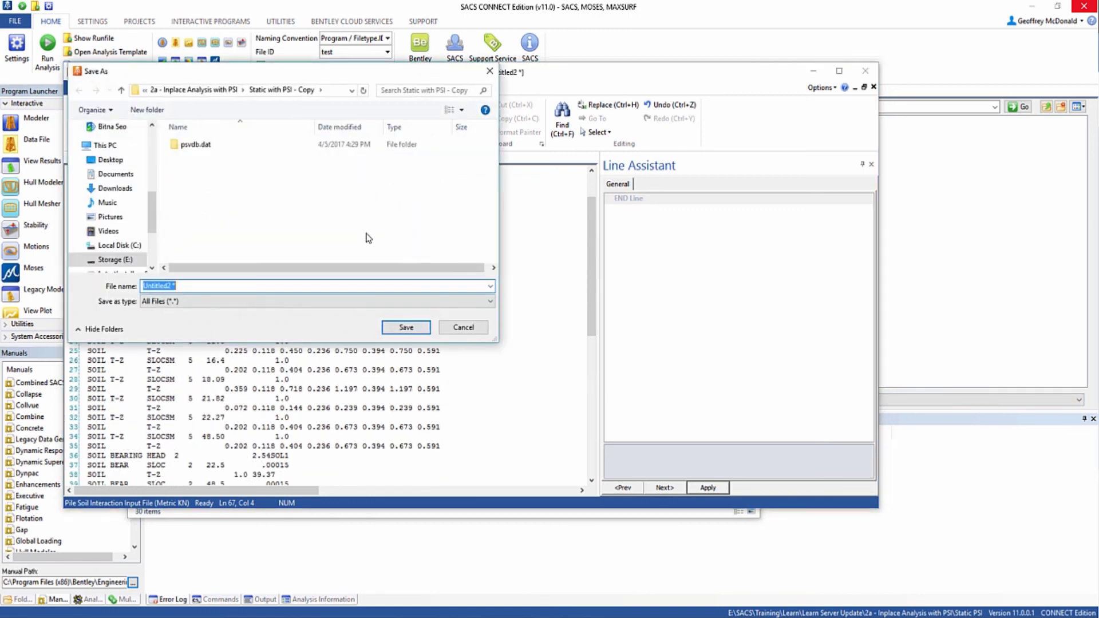
pyautogui.click(215, 92)
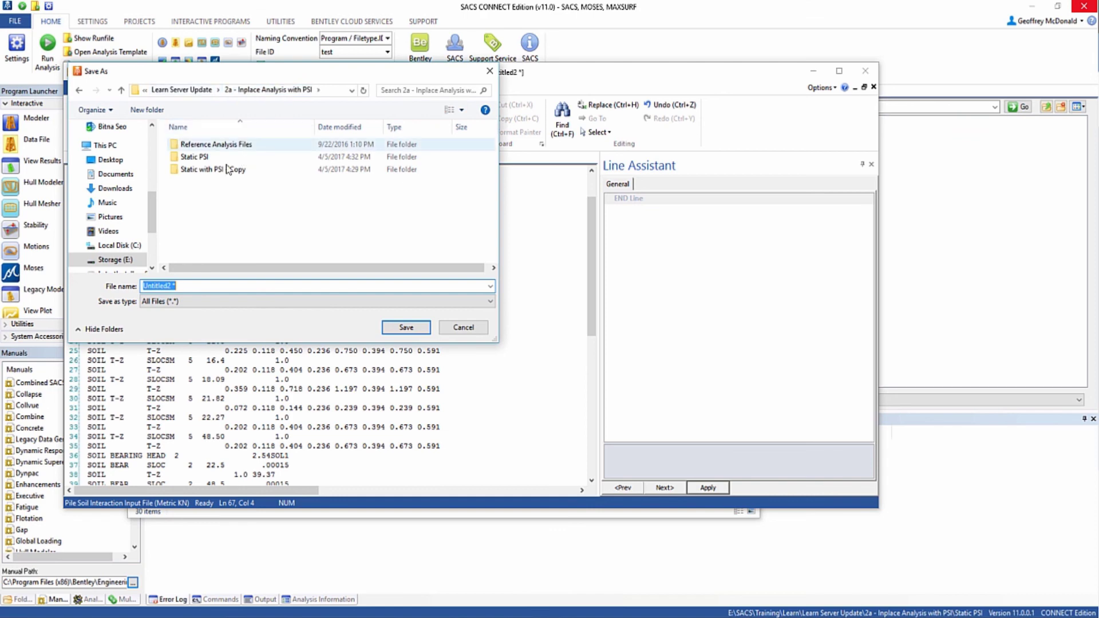
pyautogui.doubleClick(201, 157)
pyautogui.click(243, 286)
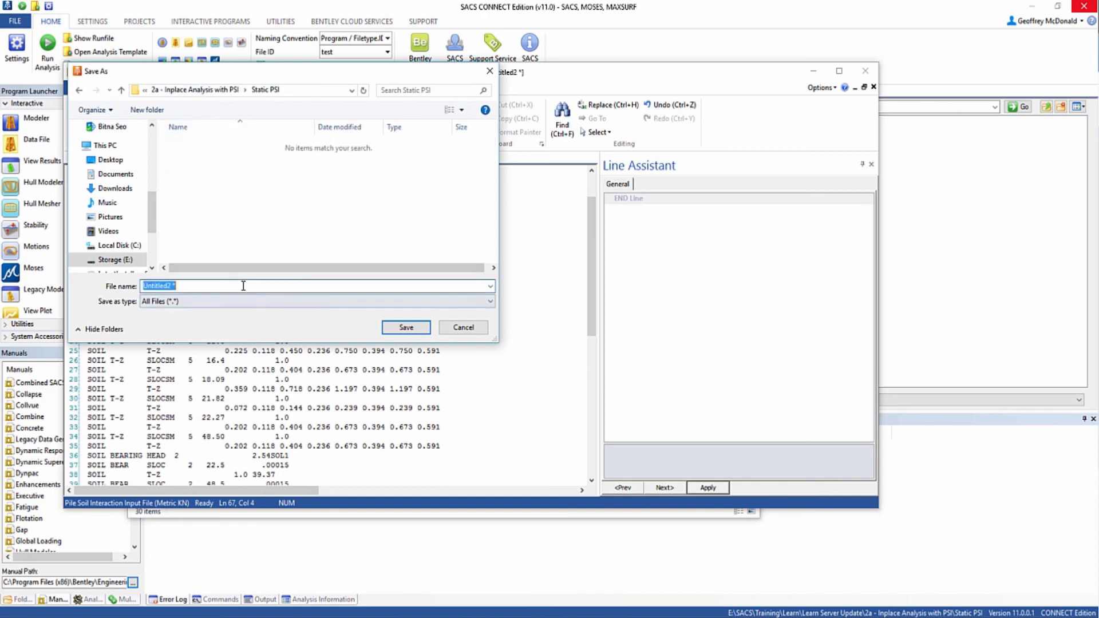
pyautogui.write('psiinp.dat')
pyautogui.press('Return')
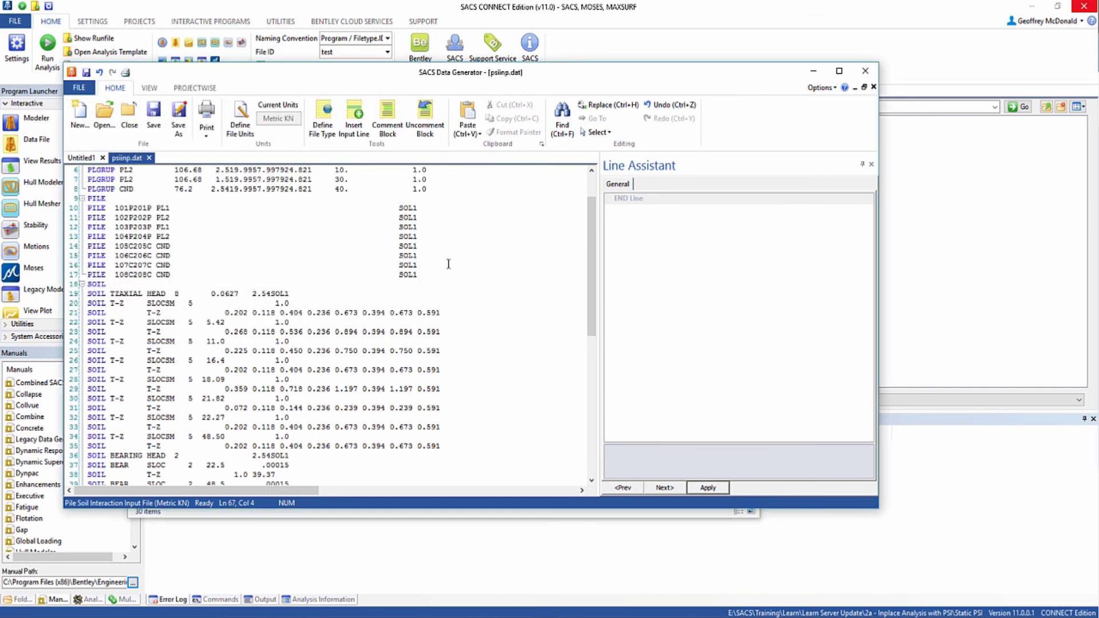